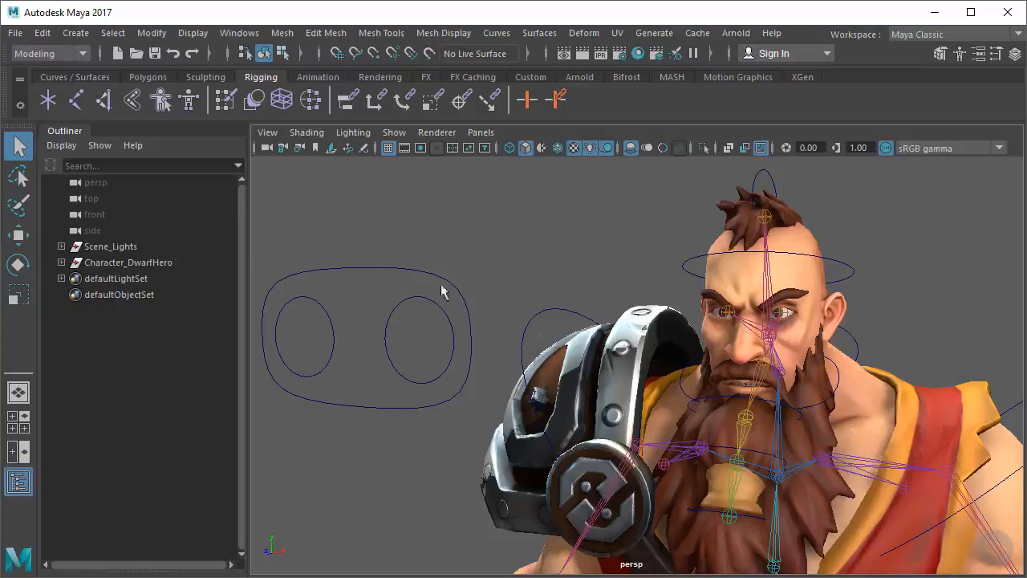
Select the Eye_Con curve in front of the dwarf's face and show its channels
{"action": "left_click_drag", "start_coordinate": [441, 291], "coordinate": [482, 301], "text": "alt"}
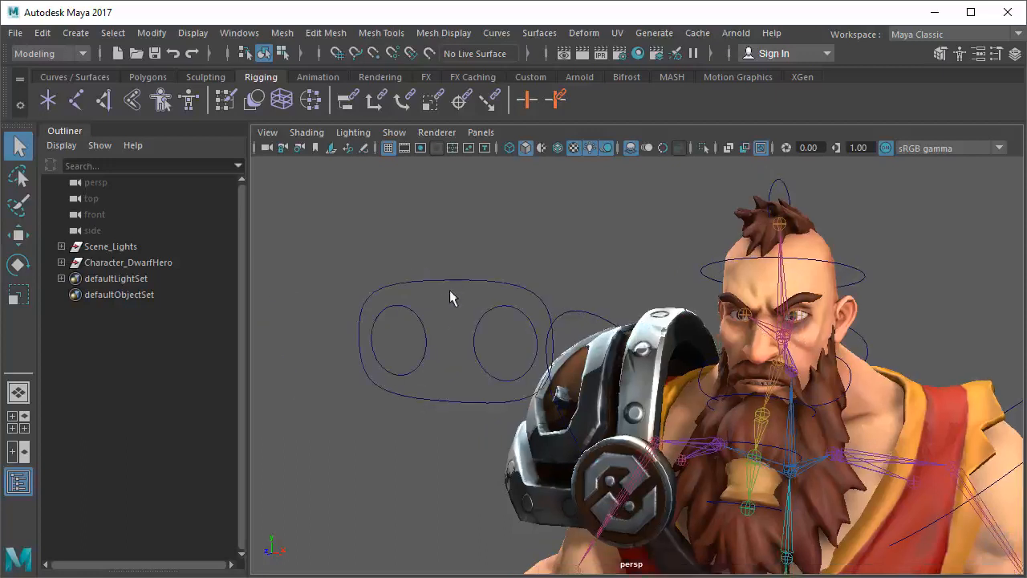
{"action": "left_click_drag", "start_coordinate": [432, 271], "coordinate": [467, 296]}
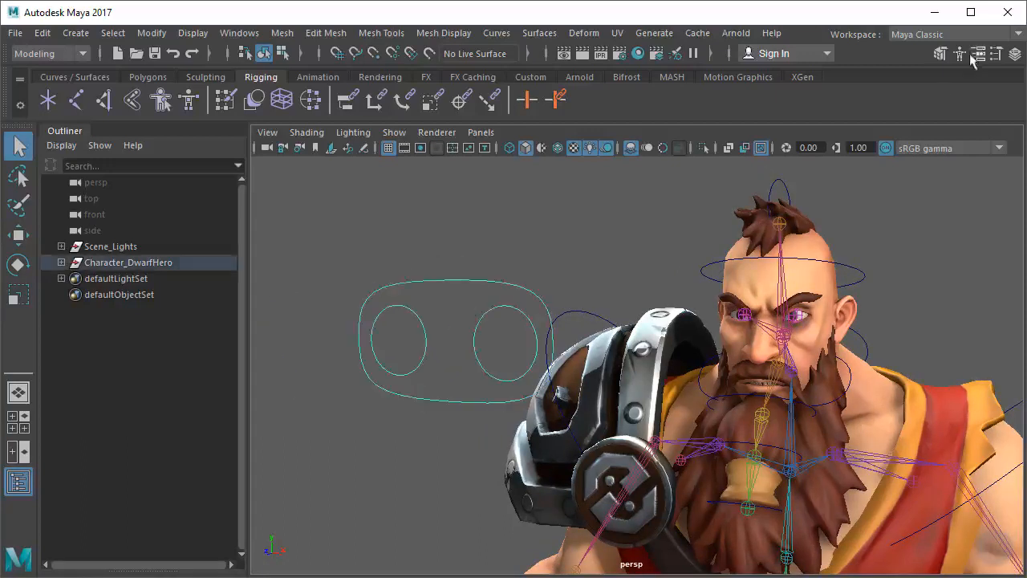
{"action": "left_click", "coordinate": [1014, 55]}
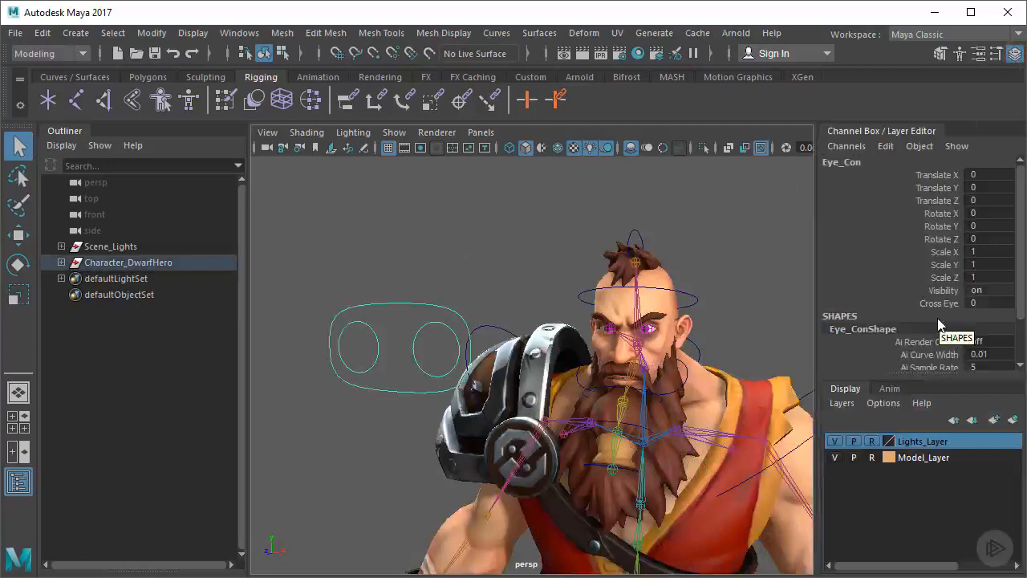
Add a keyable float attribute LBlink to the eye control with minimum -5, maximum 5 and default 0
{"action": "left_click", "coordinate": [152, 33]}
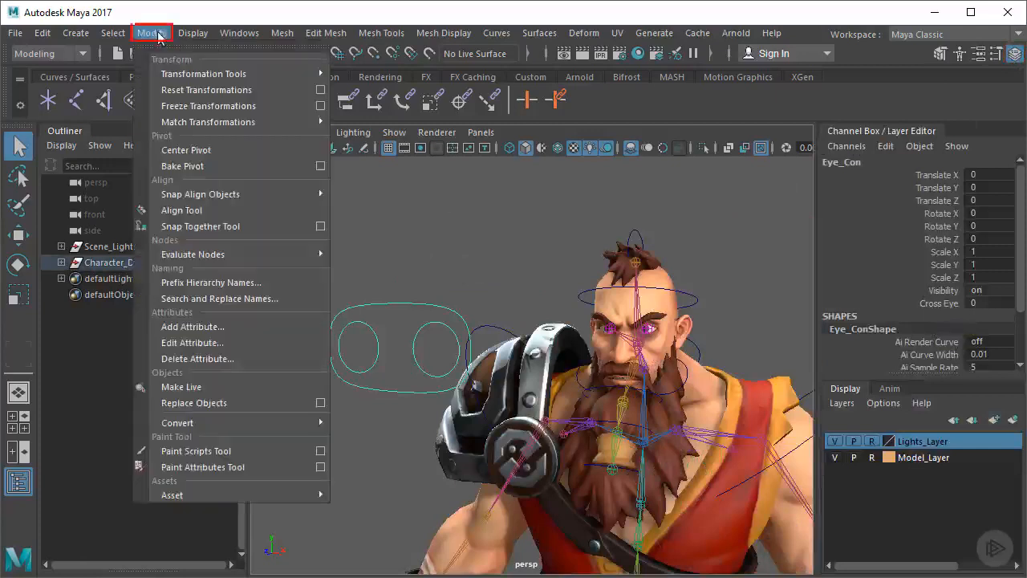
{"action": "left_click", "coordinate": [262, 327]}
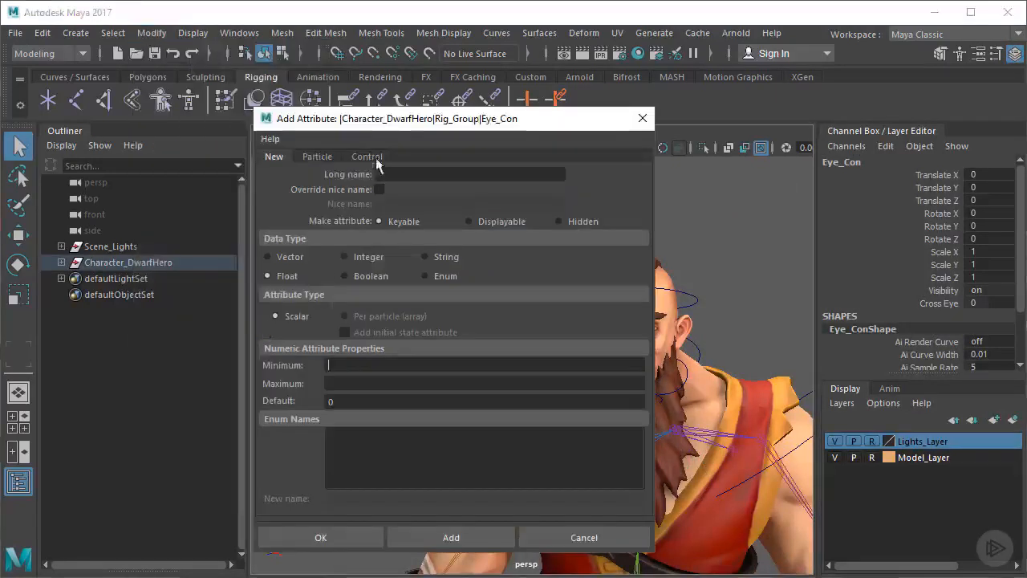
{"action": "left_click_drag", "start_coordinate": [394, 120], "coordinate": [403, 124]}
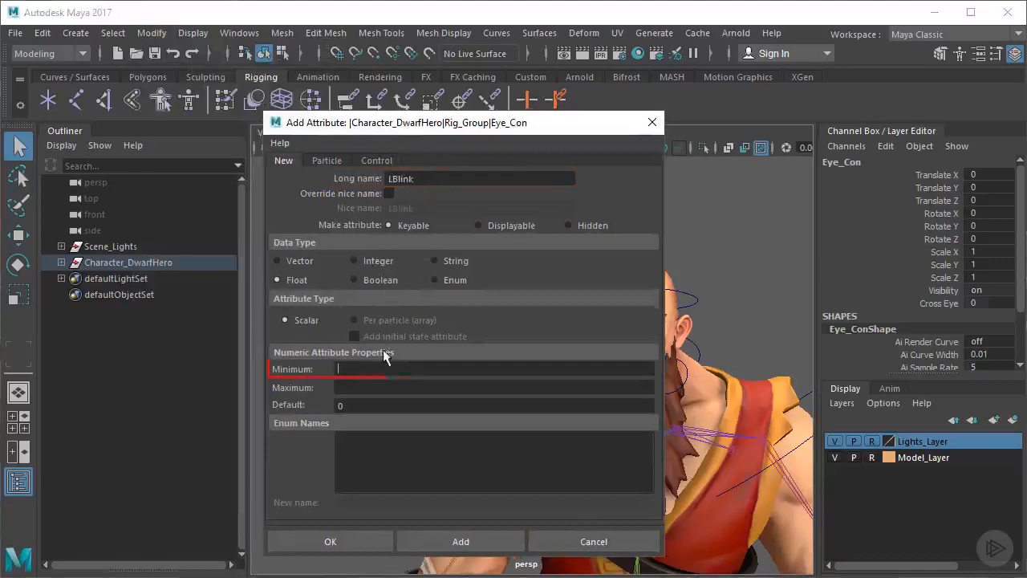
{"action": "type", "text": "-5"}
{"action": "key", "text": "Tab"}
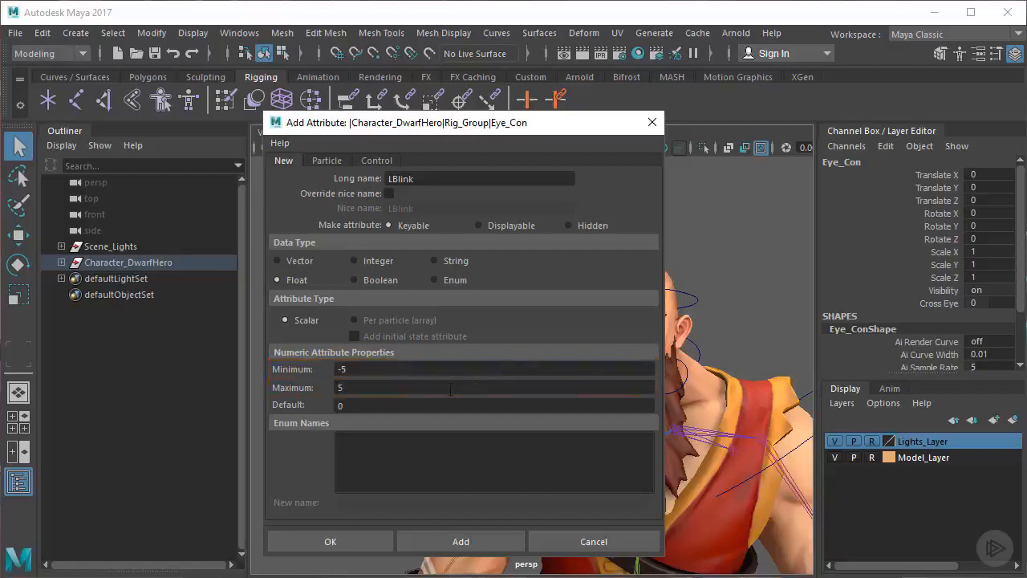
{"action": "left_click", "coordinate": [464, 543]}
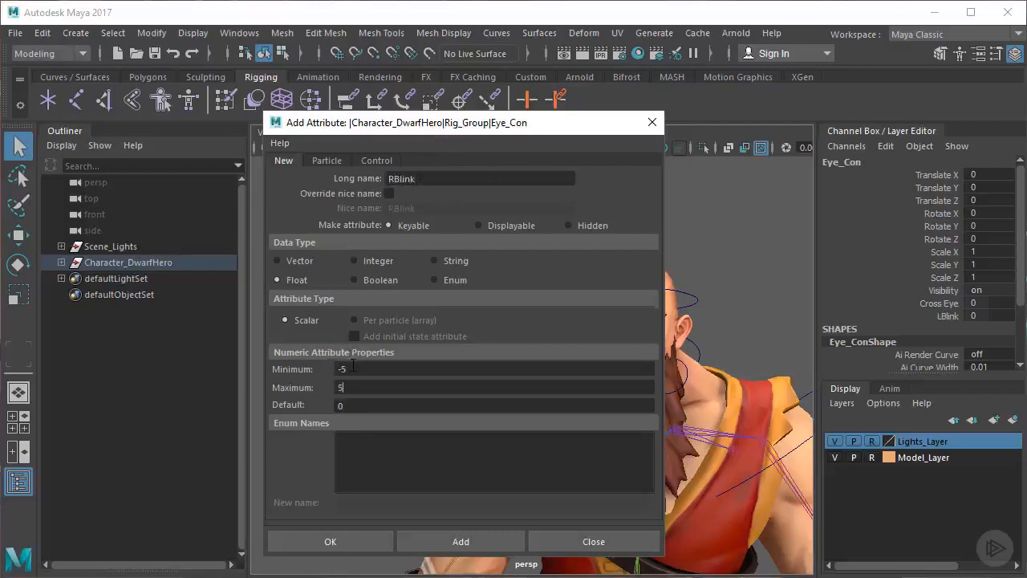
Add a matching RBlink attribute with range -5 to 5, close the attribute dialog and highlight both blink channels
{"action": "left_click", "coordinate": [458, 542]}
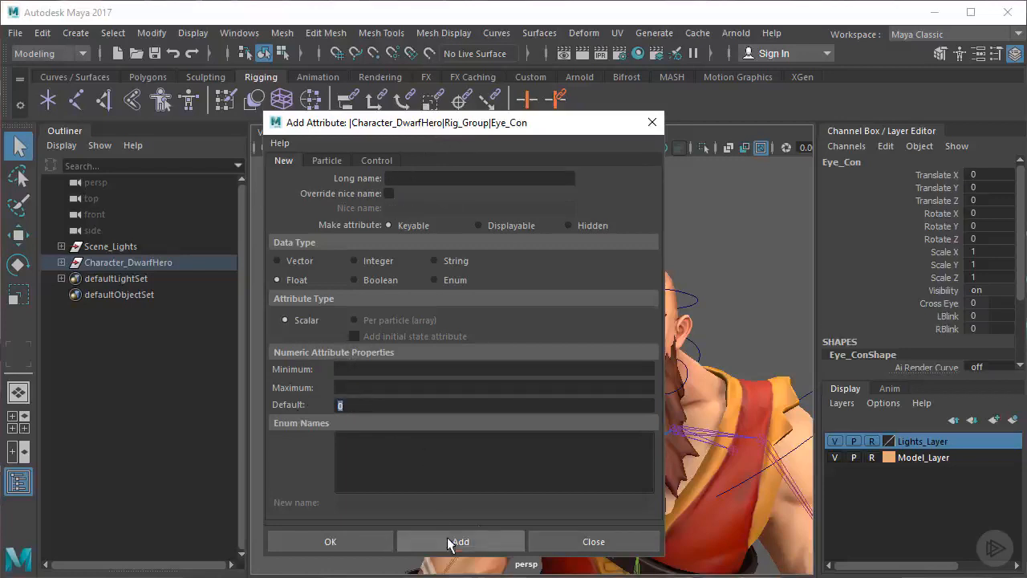
{"action": "left_click", "coordinate": [652, 122]}
{"action": "left_click_drag", "start_coordinate": [937, 318], "coordinate": [946, 329]}
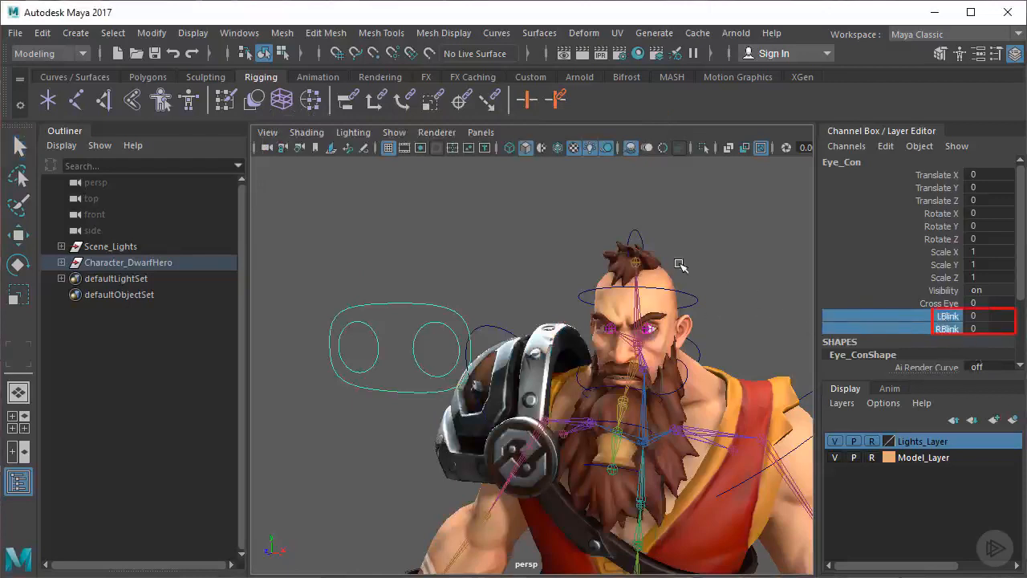
Examine the dwarf's eyes and eyelid joints up close from several angles
{"action": "mouse_move", "coordinate": [681, 266]}
{"action": "middle_mouse_down"}
{"action": "mouse_move", "coordinate": [802, 261]}
{"action": "mouse_move", "coordinate": [626, 278]}
{"action": "mouse_move", "coordinate": [710, 283]}
{"action": "mouse_move", "coordinate": [671, 297]}
{"action": "middle_mouse_up"}
{"action": "middle_click_drag", "start_coordinate": [671, 297], "coordinate": [628, 313]}
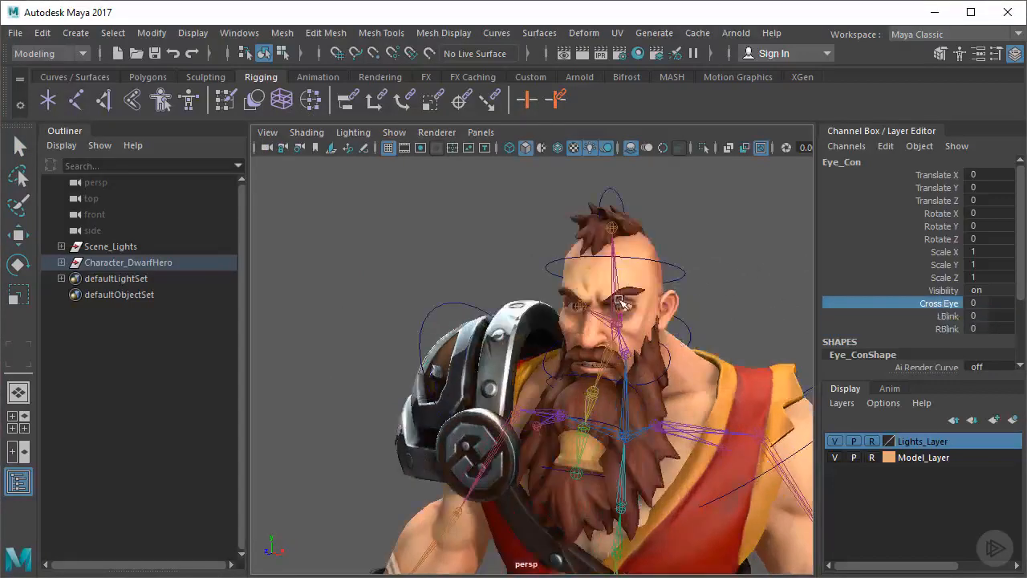
{"action": "right_click_drag", "start_coordinate": [494, 297], "coordinate": [622, 289], "text": "alt"}
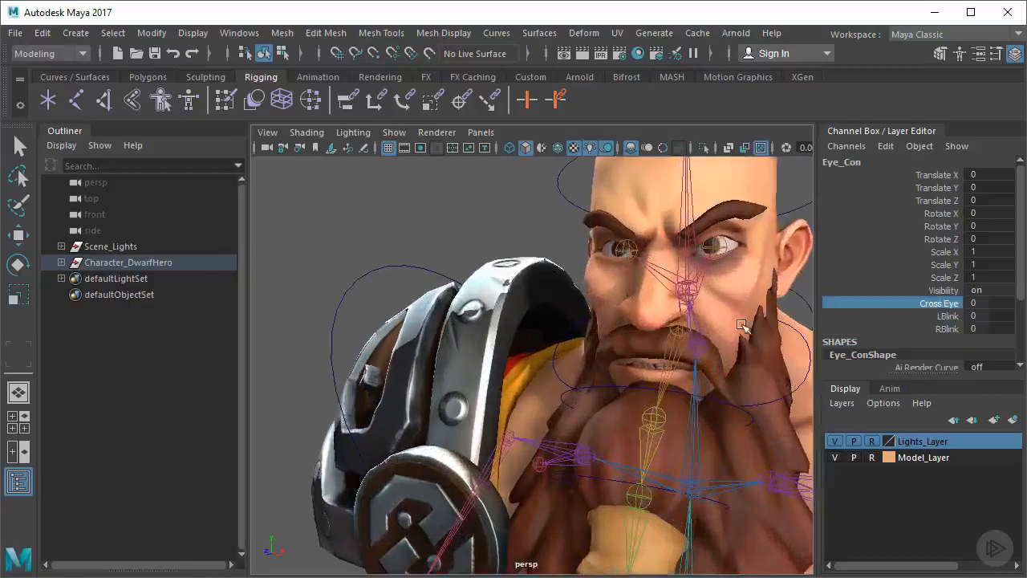
{"action": "right_click_drag", "start_coordinate": [640, 255], "coordinate": [613, 339], "text": "alt"}
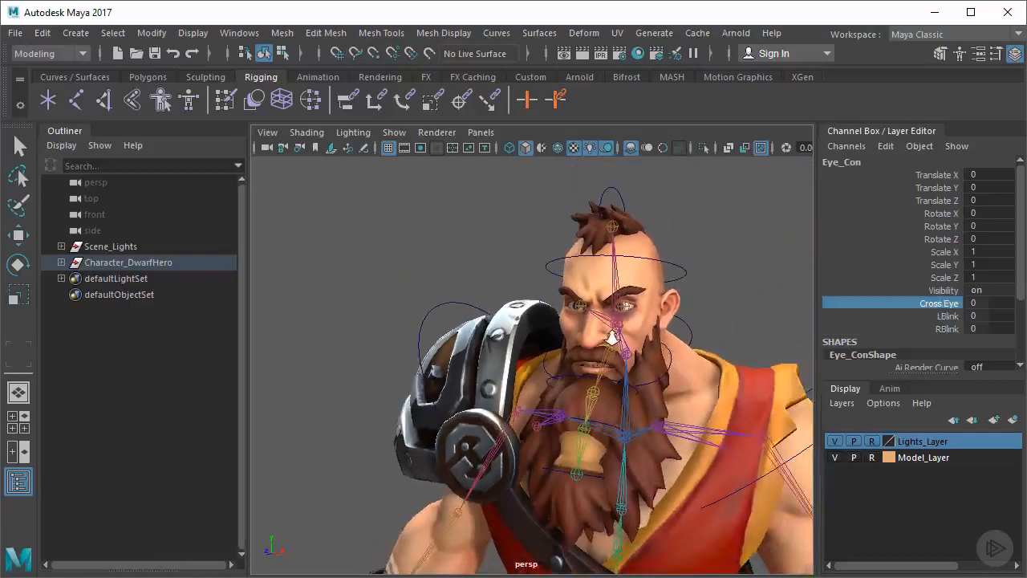
{"action": "left_click_drag", "start_coordinate": [713, 363], "coordinate": [608, 373], "text": "alt"}
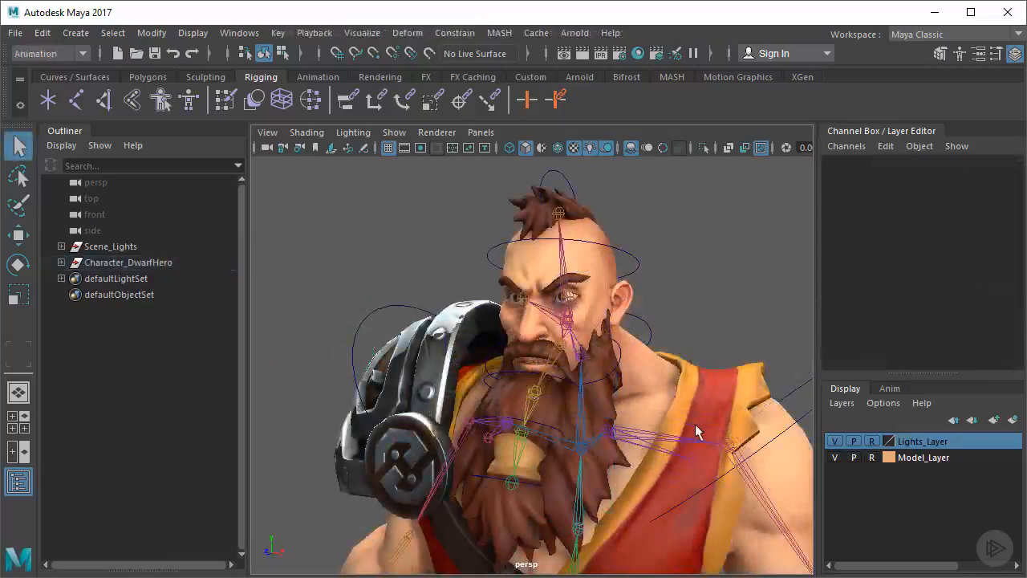
{"action": "right_click_drag", "start_coordinate": [564, 359], "coordinate": [640, 341], "text": "alt"}
{"action": "middle_click_drag", "start_coordinate": [637, 337], "coordinate": [611, 361], "text": "alt"}
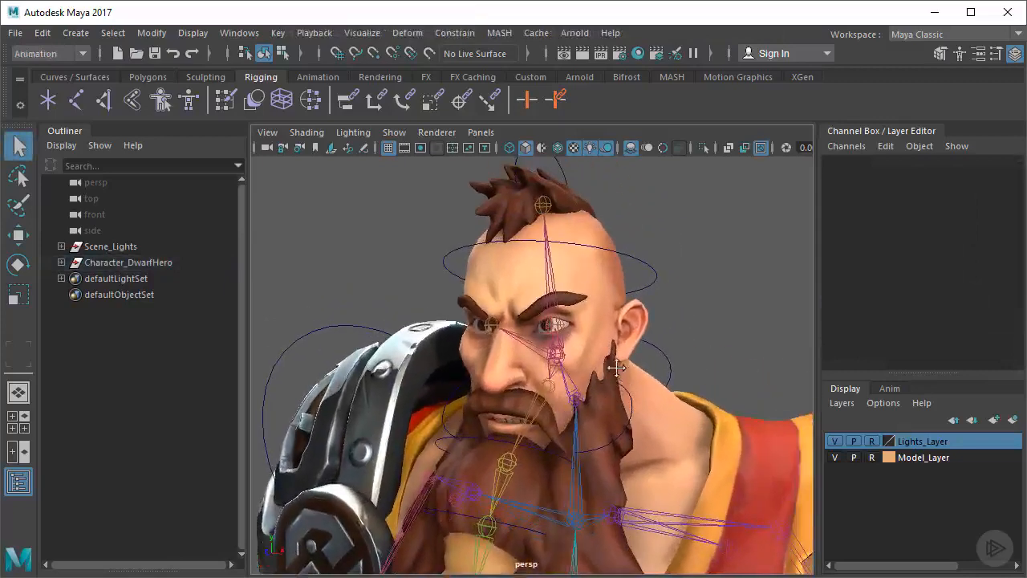
{"action": "right_click_drag", "start_coordinate": [526, 361], "coordinate": [573, 356], "text": "alt"}
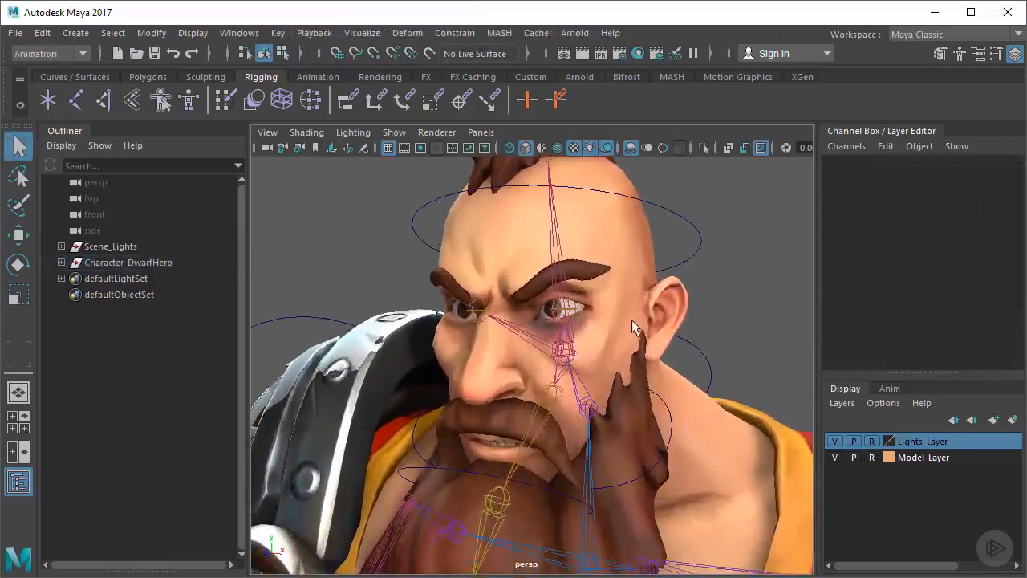
{"action": "mouse_move", "coordinate": [558, 310]}
{"action": "right_mouse_down", "text": "alt"}
{"action": "mouse_move", "coordinate": [578, 297]}
{"action": "mouse_move", "coordinate": [566, 302]}
{"action": "right_mouse_up", "text": "alt"}
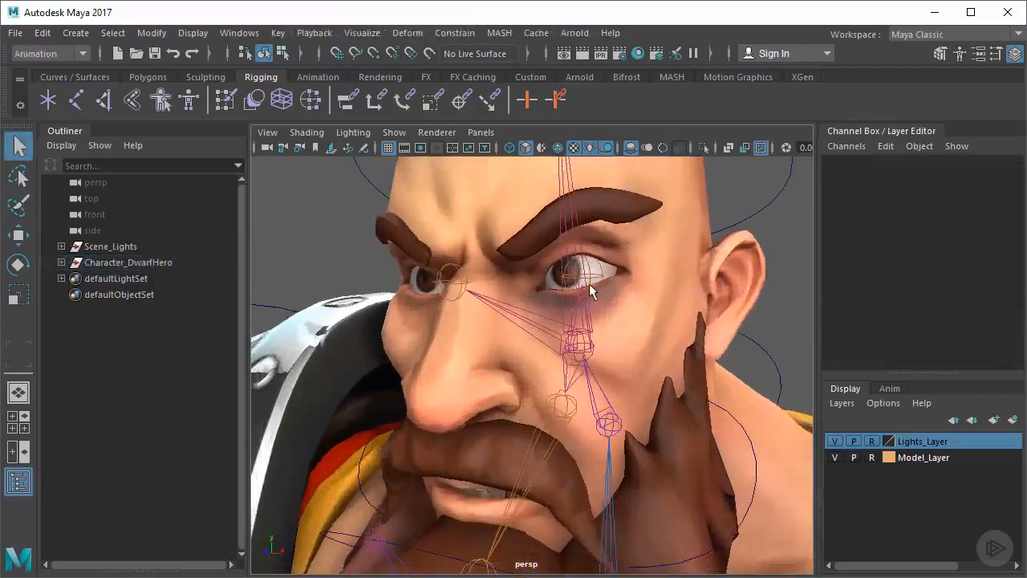
Test how L_Eyelid_Lower_Jnt deforms the face by rotating it, and undo the rotation
{"action": "left_click", "coordinate": [588, 279]}
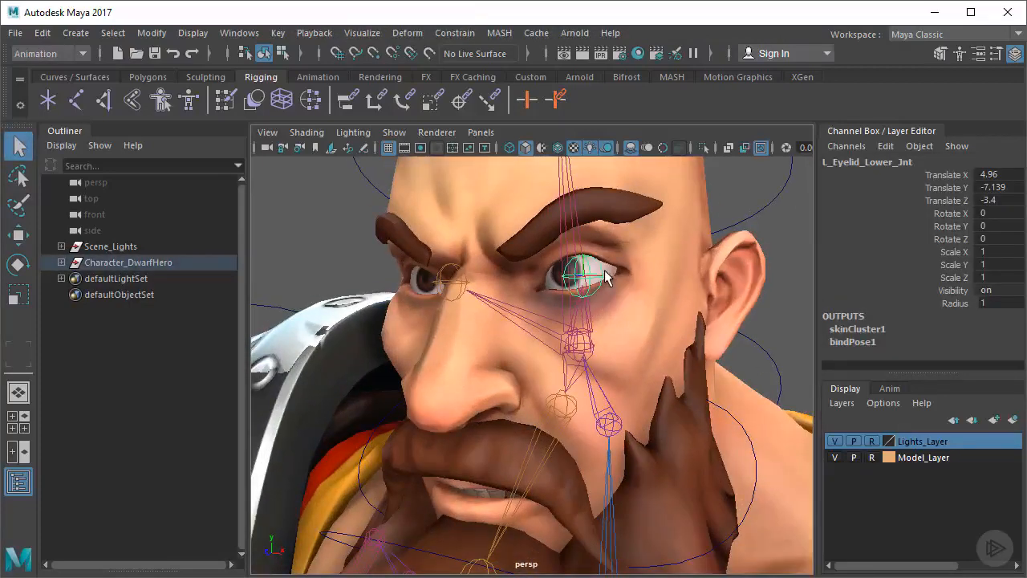
{"action": "key", "text": "e"}
{"action": "mouse_move", "coordinate": [557, 242]}
{"action": "left_mouse_down"}
{"action": "mouse_move", "coordinate": [561, 217]}
{"action": "mouse_move", "coordinate": [554, 279]}
{"action": "mouse_move", "coordinate": [552, 236]}
{"action": "left_mouse_up"}
{"action": "key", "text": "ctrl+z"}
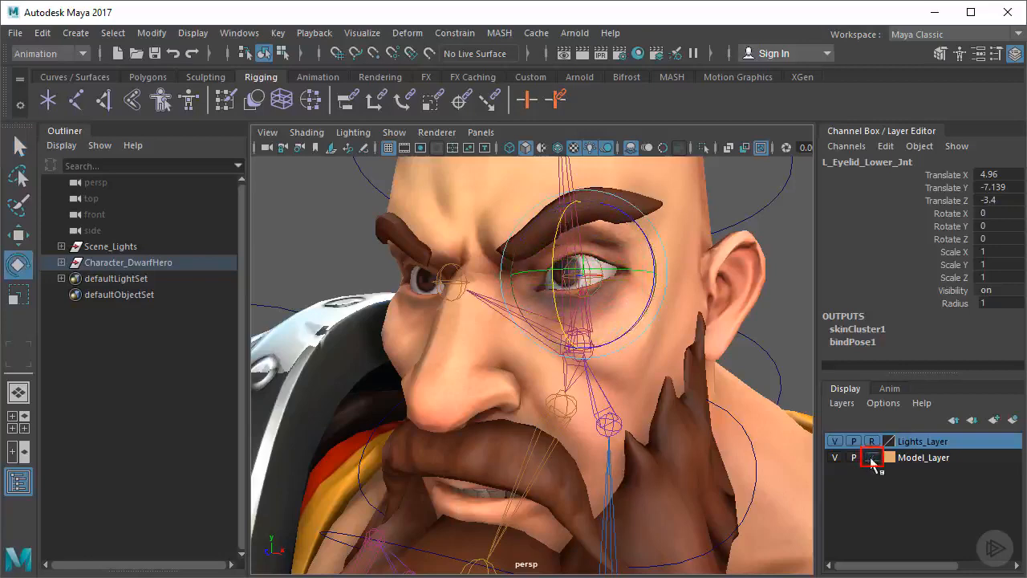
Take Model_Layer out of reference mode and start the Paint Skin Weights Tool on the DwarfHero_Model mesh
{"action": "left_click", "coordinate": [873, 457]}
{"action": "scroll", "coordinate": [674, 402], "scroll_direction": "down", "scroll_amount": 5}
{"action": "left_click", "coordinate": [698, 431]}
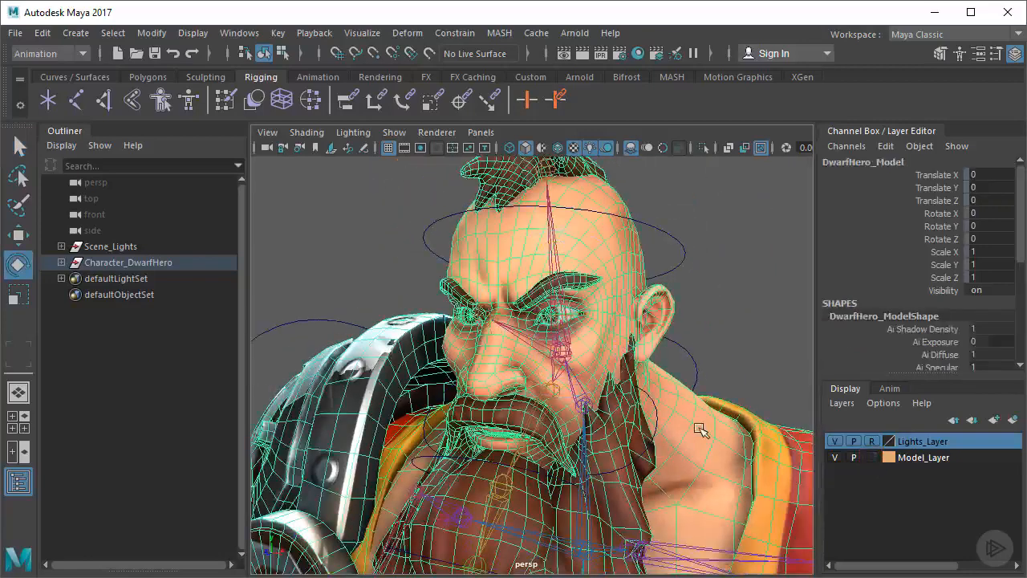
{"action": "left_click", "coordinate": [227, 101]}
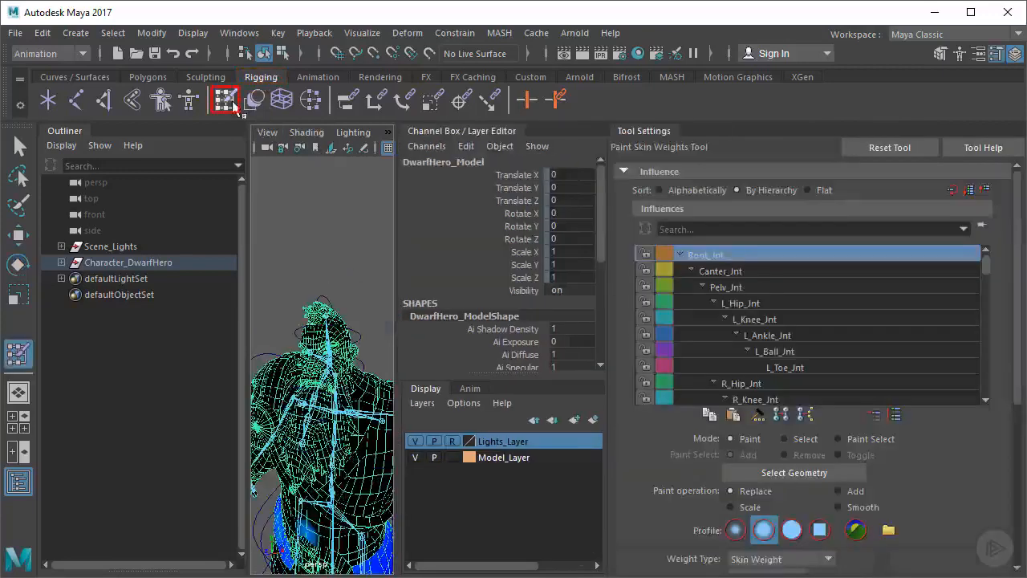
Hide the Channel Box and Outliner to enlarge the viewport, and frame the dwarf's head beside the tool settings
{"action": "left_click", "coordinate": [1016, 54]}
{"action": "left_click_drag", "start_coordinate": [576, 224], "coordinate": [972, 250]}
{"action": "left_click_drag", "start_coordinate": [340, 260], "coordinate": [14, 293]}
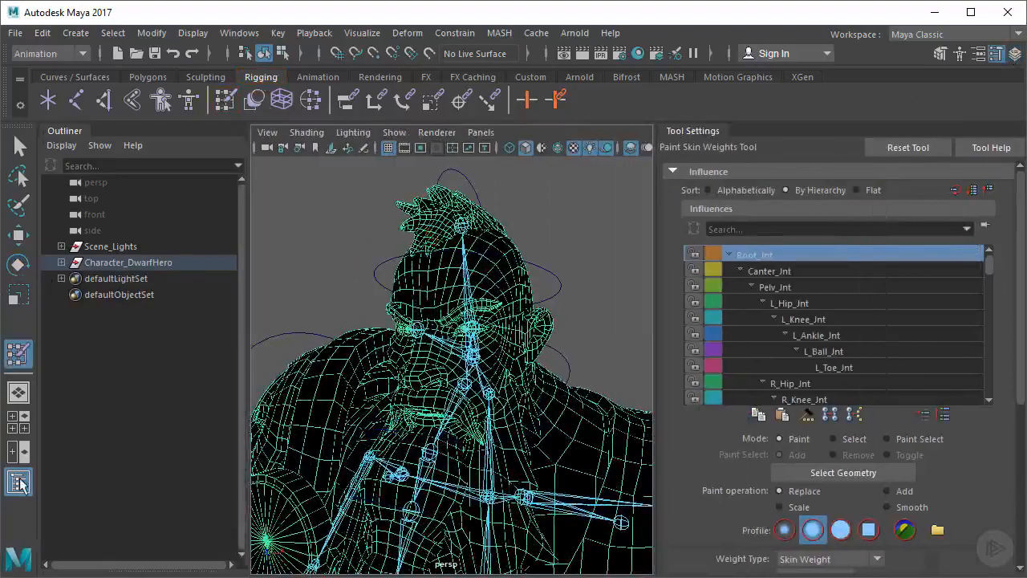
{"action": "left_click", "coordinate": [19, 482]}
{"action": "middle_click_drag", "start_coordinate": [357, 390], "coordinate": [349, 395], "text": "alt"}
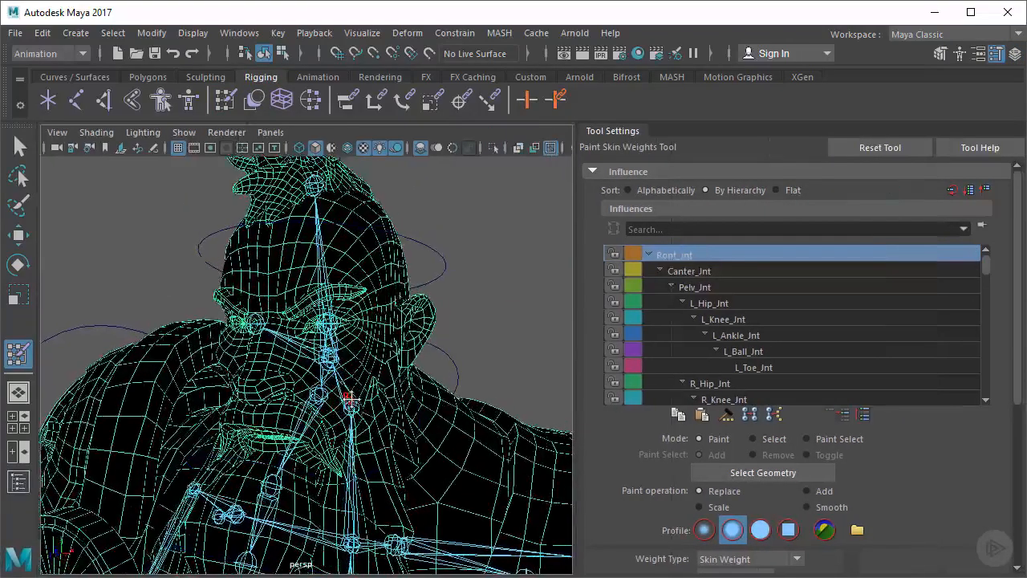
{"action": "right_click_drag", "start_coordinate": [282, 394], "coordinate": [318, 379], "text": "alt"}
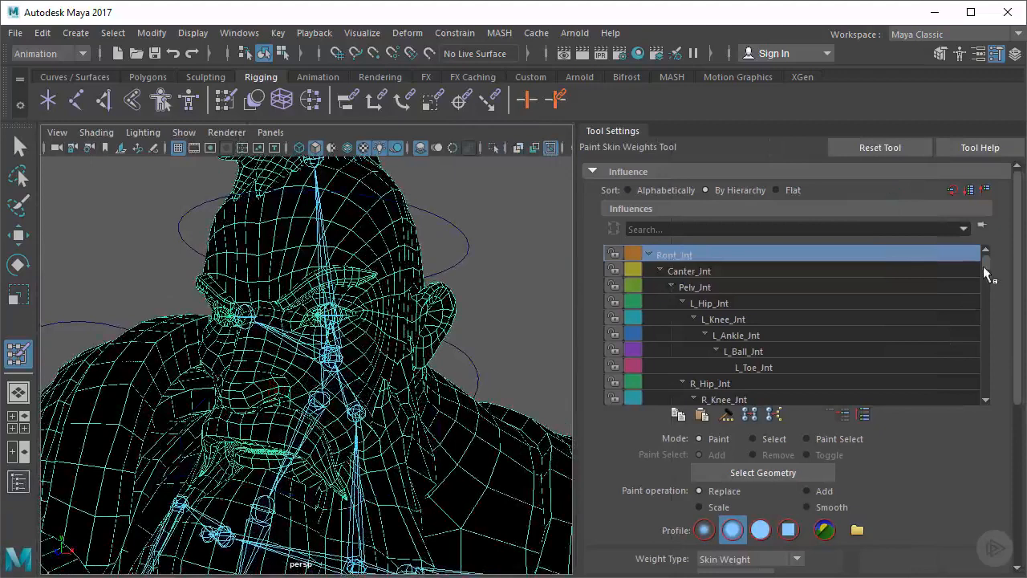
Inspect the skin influence of the left and right upper and lower eyelid joints
{"action": "left_click_drag", "start_coordinate": [984, 264], "coordinate": [981, 345]}
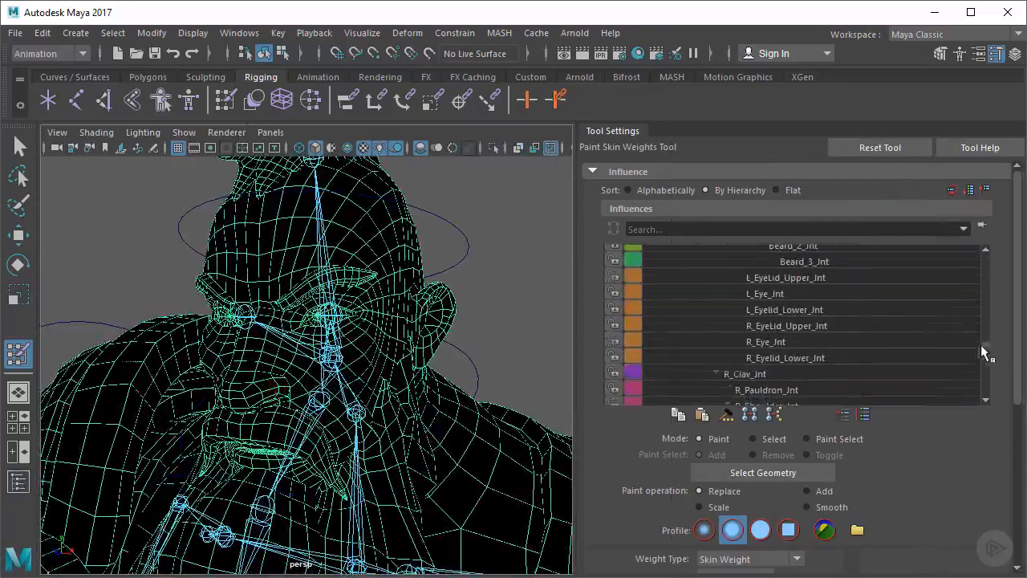
{"action": "left_click", "coordinate": [780, 278]}
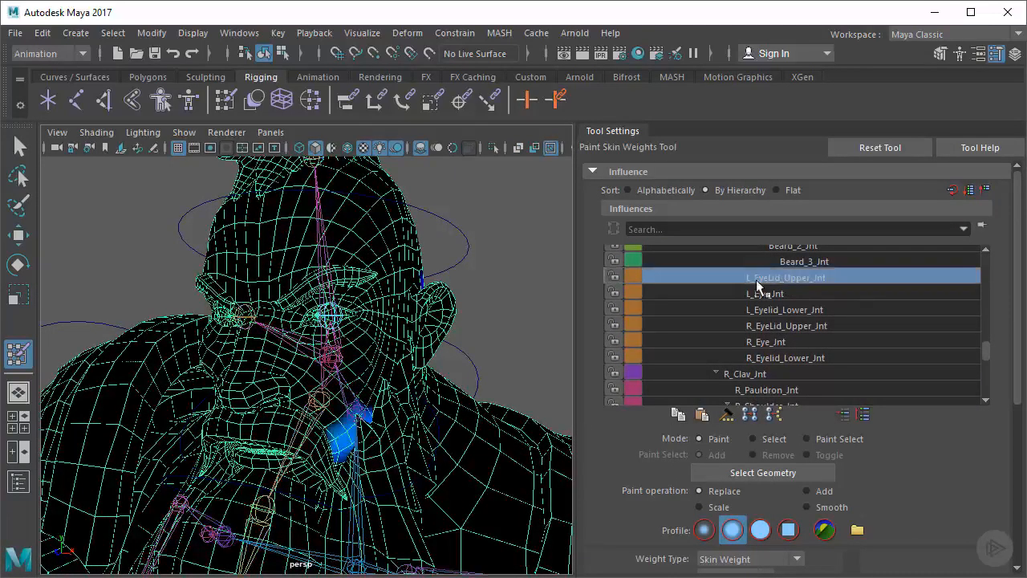
{"action": "left_click", "coordinate": [784, 311]}
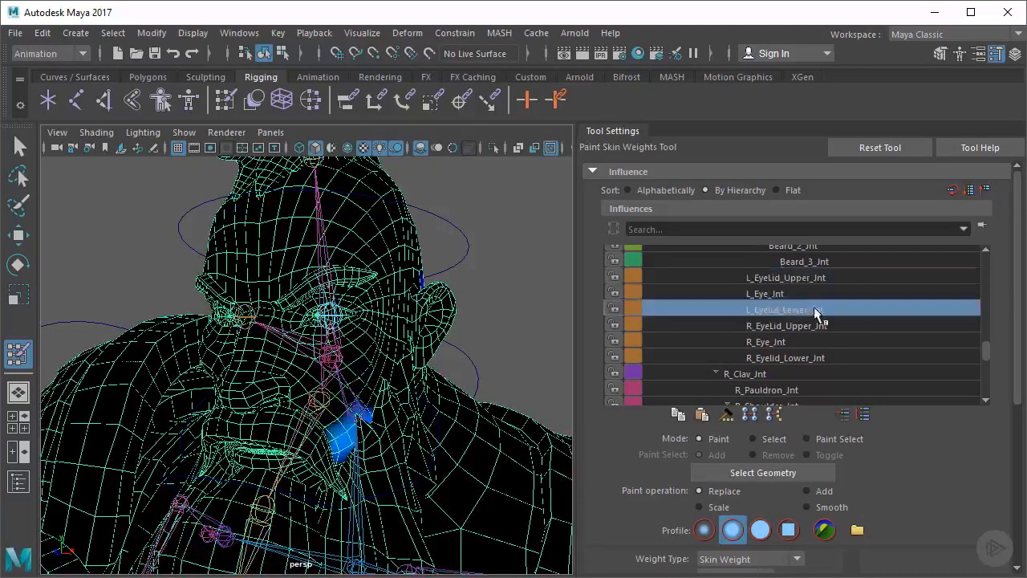
{"action": "left_click", "coordinate": [783, 326]}
{"action": "left_click", "coordinate": [764, 359]}
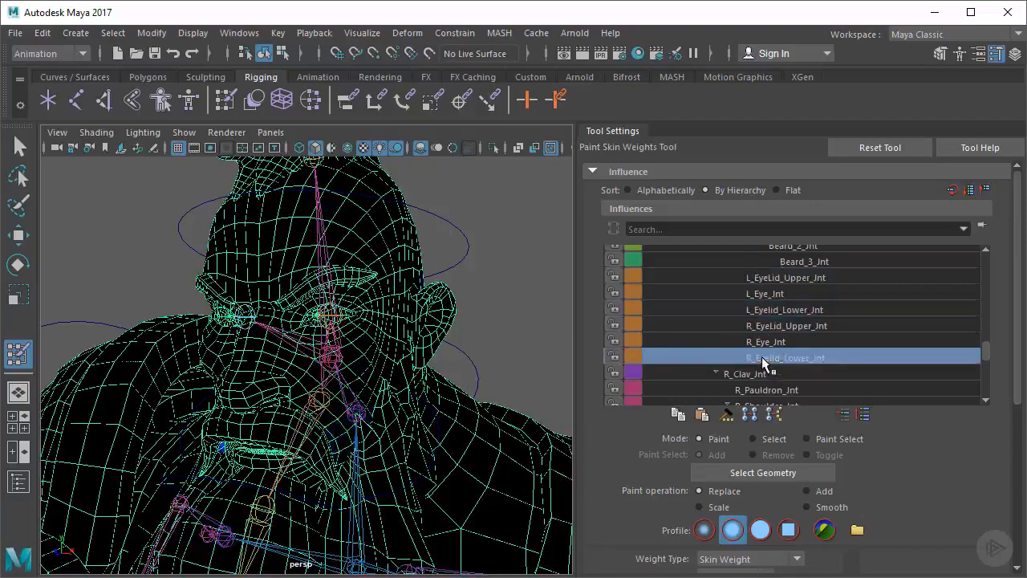
Paint out the L_EyeLid_Upper_Jnt influence on the left cheek and beard, using Replace with a solid brush at value 0
{"action": "left_click", "coordinate": [787, 278]}
{"action": "mouse_move", "coordinate": [438, 348]}
{"action": "left_mouse_down", "text": "alt"}
{"action": "mouse_move", "coordinate": [390, 340]}
{"action": "mouse_move", "coordinate": [389, 360]}
{"action": "mouse_move", "coordinate": [440, 329]}
{"action": "left_mouse_up", "text": "alt"}
{"action": "key", "text": "b"}
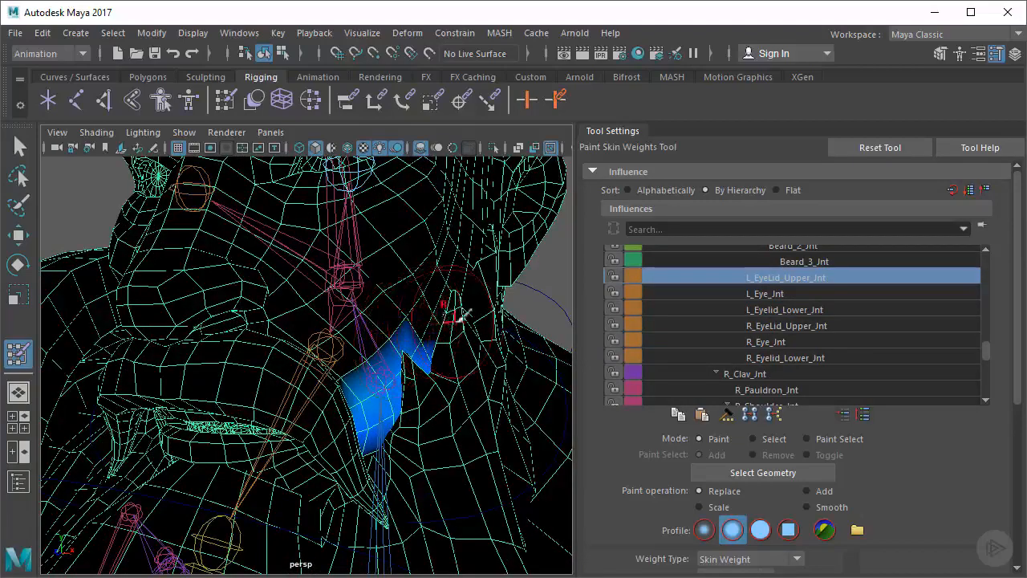
{"action": "right_click_drag", "start_coordinate": [456, 312], "coordinate": [434, 318], "text": "alt"}
{"action": "middle_click_drag", "start_coordinate": [431, 313], "coordinate": [443, 330], "text": "alt"}
{"action": "mouse_move", "coordinate": [444, 331]}
{"action": "left_mouse_down", "text": "alt"}
{"action": "mouse_move", "coordinate": [429, 333]}
{"action": "mouse_move", "coordinate": [446, 329]}
{"action": "left_mouse_up", "text": "alt"}
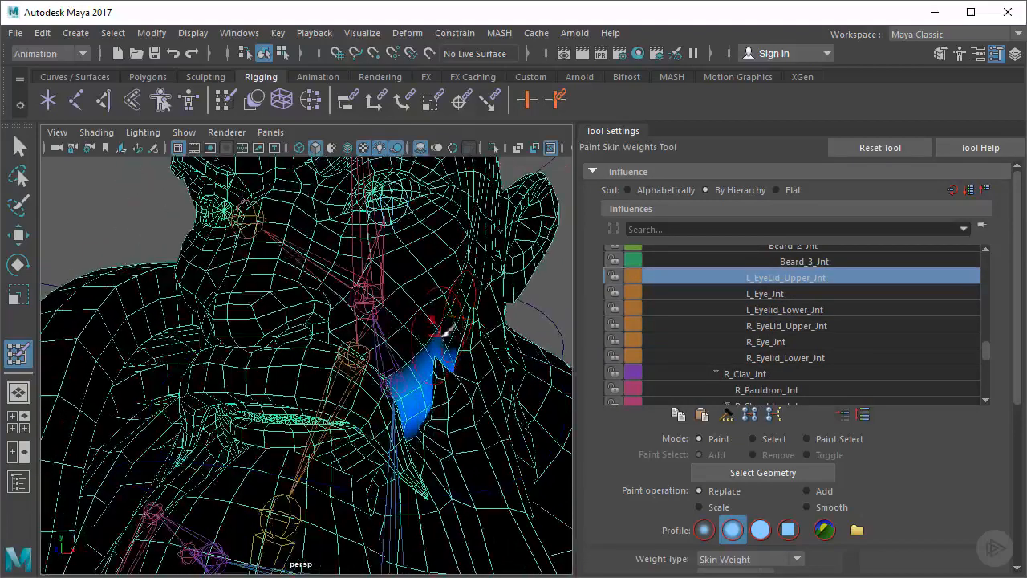
{"action": "left_click", "coordinate": [760, 530]}
{"action": "scroll", "coordinate": [949, 485], "scroll_direction": "down", "scroll_amount": 3}
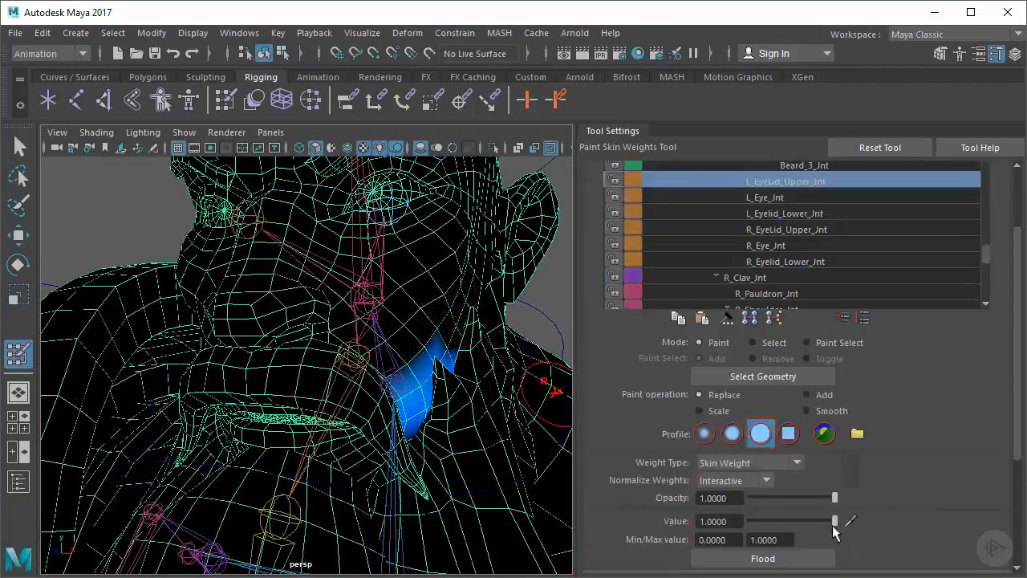
{"action": "left_click_drag", "start_coordinate": [833, 527], "coordinate": [750, 526]}
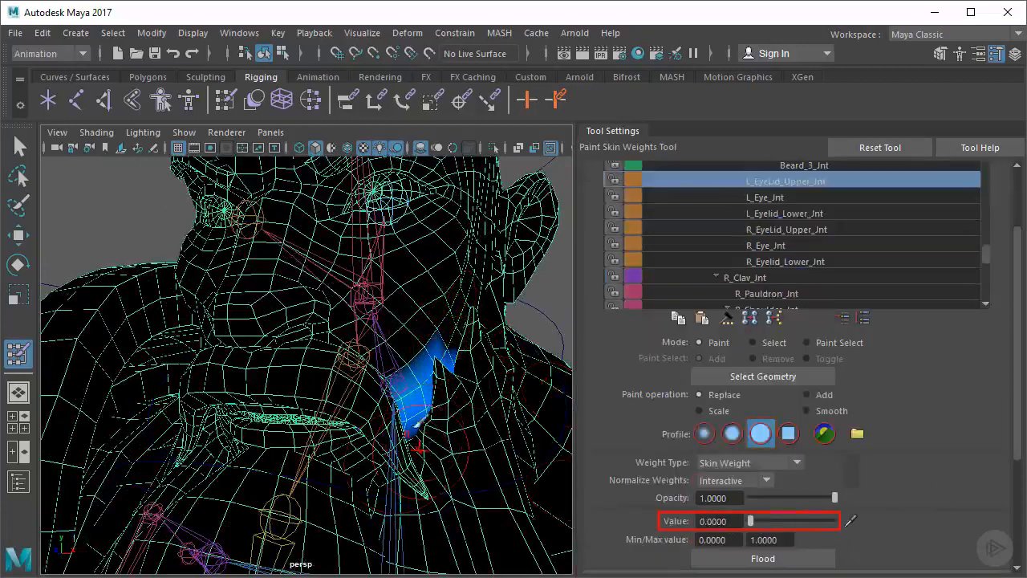
{"action": "left_click_drag", "start_coordinate": [419, 447], "coordinate": [383, 418], "text": "alt"}
{"action": "mouse_move", "coordinate": [365, 363]}
{"action": "left_mouse_down"}
{"action": "mouse_move", "coordinate": [374, 393]}
{"action": "mouse_move", "coordinate": [396, 378]}
{"action": "mouse_move", "coordinate": [449, 414]}
{"action": "mouse_move", "coordinate": [431, 447]}
{"action": "left_mouse_up"}
Check the cheek and beard for stray weights of L_Eyelid_Lower_Jnt and R_EyeLid_Upper_Jnt
{"action": "left_click", "coordinate": [782, 218]}
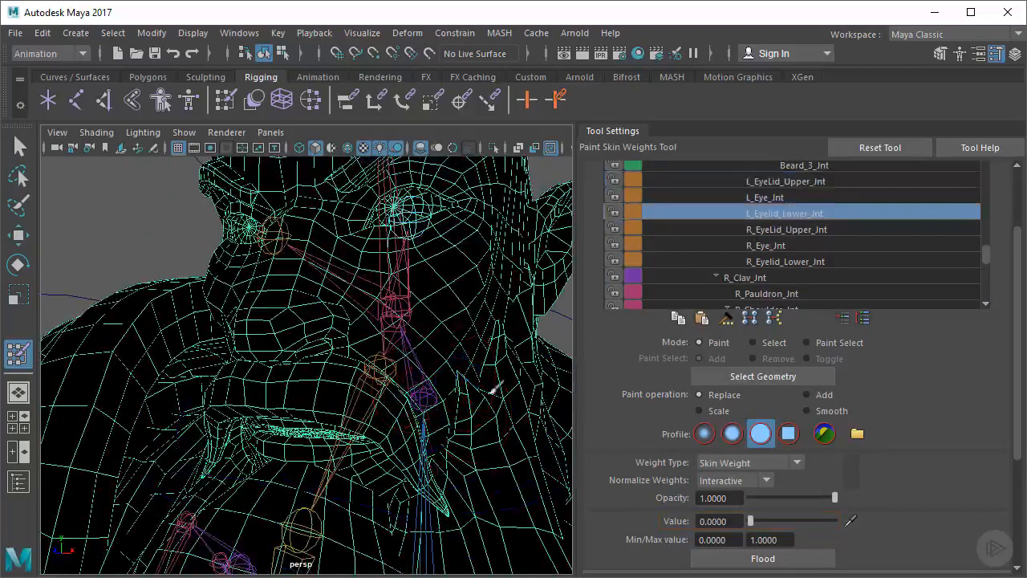
{"action": "left_click", "coordinate": [783, 231]}
{"action": "mouse_move", "coordinate": [362, 360]}
{"action": "left_mouse_down", "text": "alt"}
{"action": "mouse_move", "coordinate": [442, 356]}
{"action": "mouse_move", "coordinate": [351, 351]}
{"action": "mouse_move", "coordinate": [349, 362]}
{"action": "left_mouse_up", "text": "alt"}
{"action": "right_click_drag", "start_coordinate": [349, 362], "coordinate": [361, 353], "text": "alt"}
{"action": "mouse_move", "coordinate": [406, 366]}
{"action": "left_mouse_down"}
{"action": "mouse_move", "coordinate": [422, 324]}
{"action": "mouse_move", "coordinate": [464, 353]}
{"action": "left_mouse_up"}
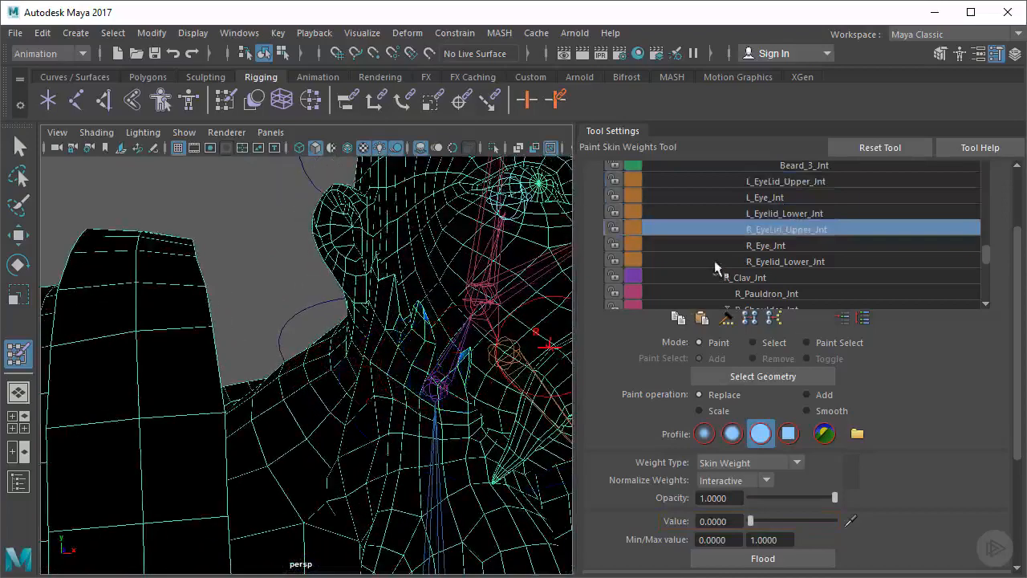
Paint out the stray R_Eyelid_Lower_Jnt influence on the right cheek and beard at value 0
{"action": "left_click", "coordinate": [779, 257]}
{"action": "mouse_move", "coordinate": [408, 337]}
{"action": "left_mouse_down"}
{"action": "mouse_move", "coordinate": [380, 275]}
{"action": "mouse_move", "coordinate": [432, 312]}
{"action": "left_mouse_up"}
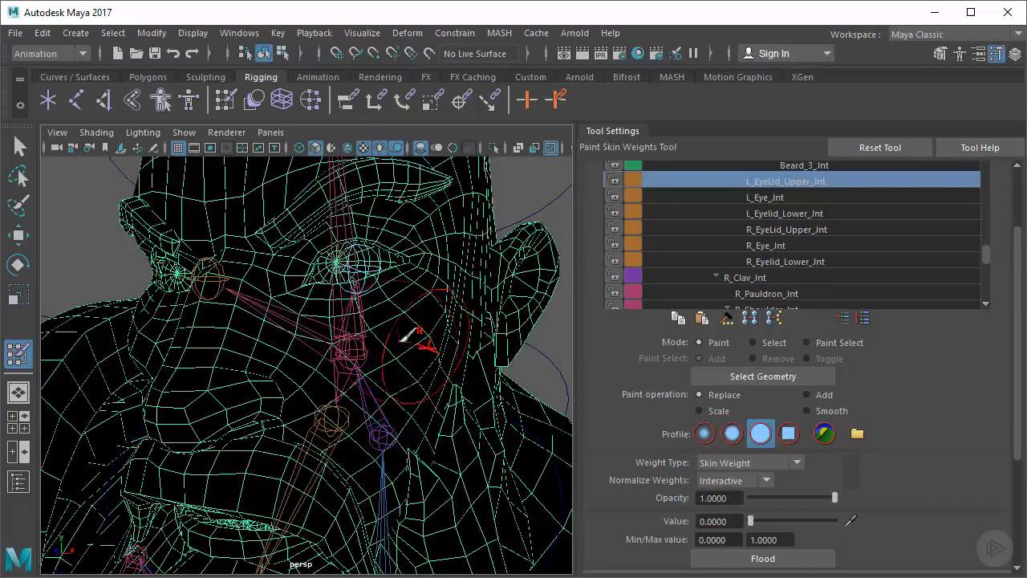
{"action": "left_click_drag", "start_coordinate": [401, 346], "coordinate": [318, 362], "text": "alt"}
Paint L_EyeLid_Upper_Jnt weights along the left upper eyelid with a smaller Replace brush at value 1
{"action": "right_click_drag", "start_coordinate": [319, 362], "coordinate": [351, 359], "text": "alt"}
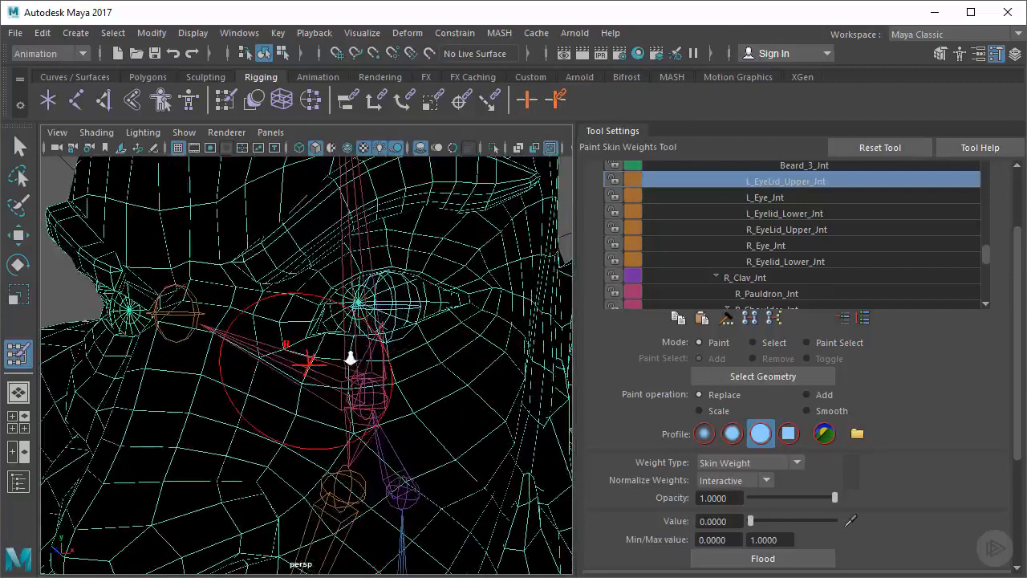
{"action": "left_click_drag", "start_coordinate": [350, 358], "coordinate": [337, 362], "text": "alt"}
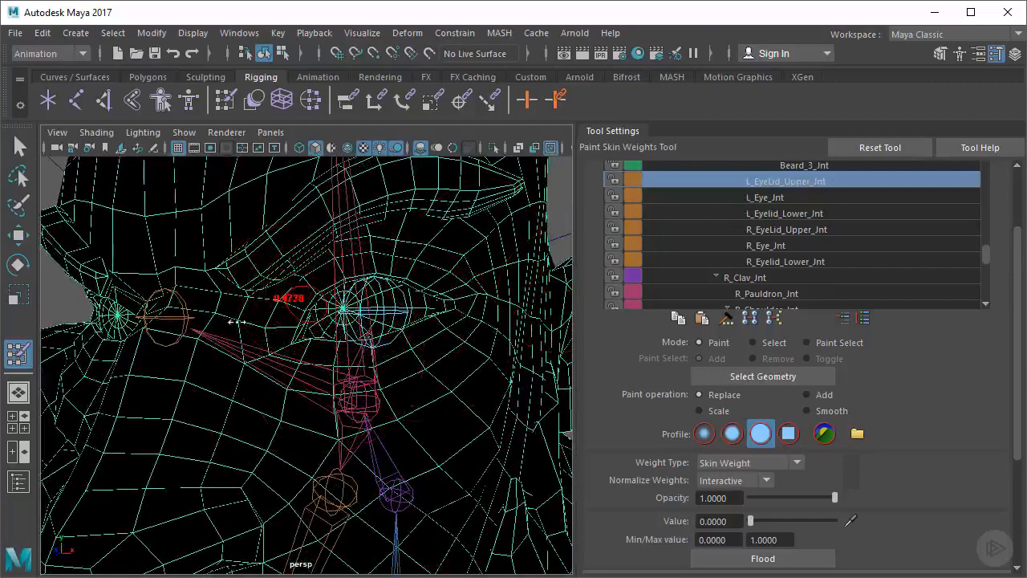
{"action": "scroll", "coordinate": [265, 329], "scroll_direction": "up", "scroll_amount": 1}
{"action": "left_click_drag", "start_coordinate": [760, 518], "coordinate": [870, 522]}
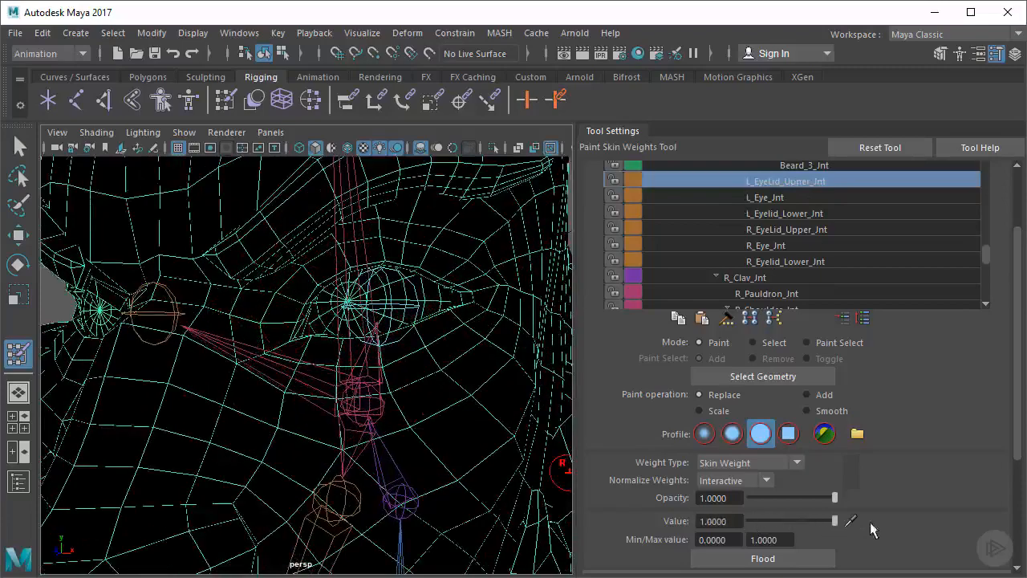
{"action": "mouse_move", "coordinate": [392, 362]}
{"action": "left_mouse_down", "text": "alt"}
{"action": "mouse_move", "coordinate": [292, 361]}
{"action": "mouse_move", "coordinate": [293, 374]}
{"action": "mouse_move", "coordinate": [291, 319]}
{"action": "mouse_move", "coordinate": [285, 345]}
{"action": "left_mouse_up", "text": "alt"}
{"action": "key", "text": "b"}
{"action": "mouse_move", "coordinate": [286, 249]}
{"action": "left_mouse_down"}
{"action": "mouse_move", "coordinate": [395, 210]}
{"action": "mouse_move", "coordinate": [462, 233]}
{"action": "mouse_move", "coordinate": [244, 277]}
{"action": "mouse_move", "coordinate": [257, 269]}
{"action": "left_mouse_up"}
{"action": "left_click", "coordinate": [295, 239]}
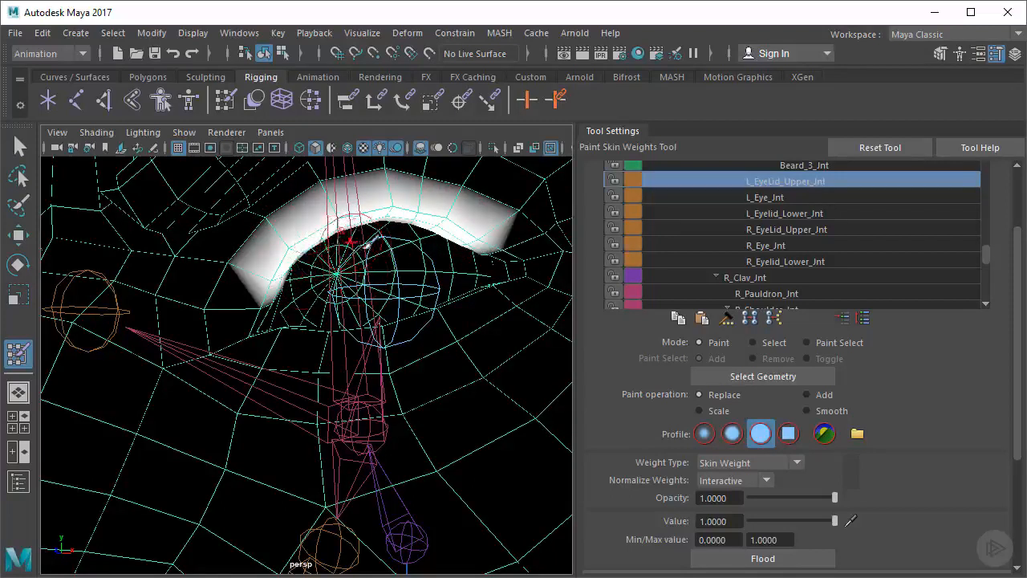
{"action": "left_click_drag", "start_coordinate": [401, 345], "coordinate": [345, 380], "text": "alt"}
Paint L_Eyelid_Lower_Jnt weights along the left lower eyelid at value 1
{"action": "left_click", "coordinate": [792, 213]}
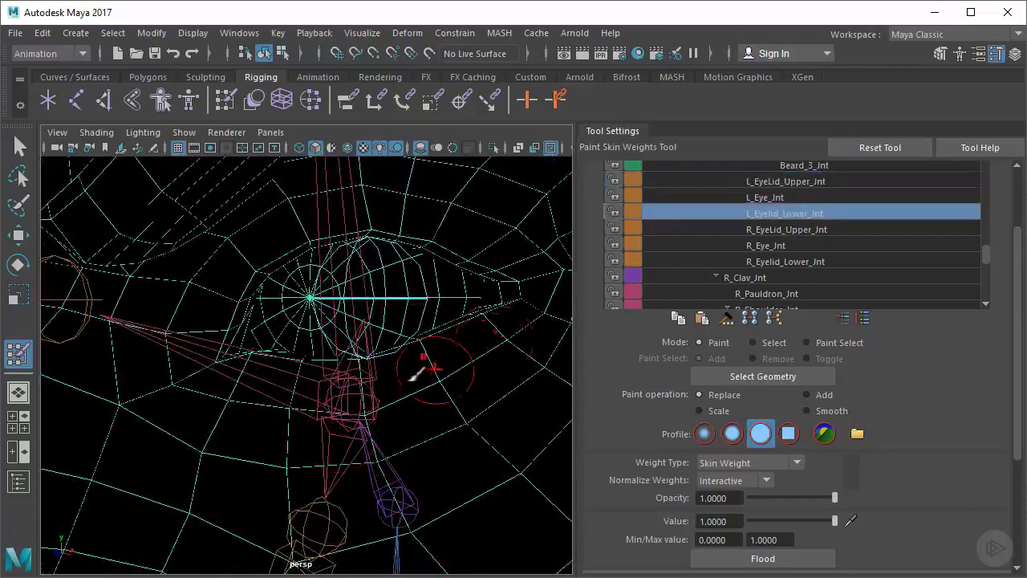
{"action": "left_click_drag", "start_coordinate": [417, 362], "coordinate": [377, 393], "text": "alt"}
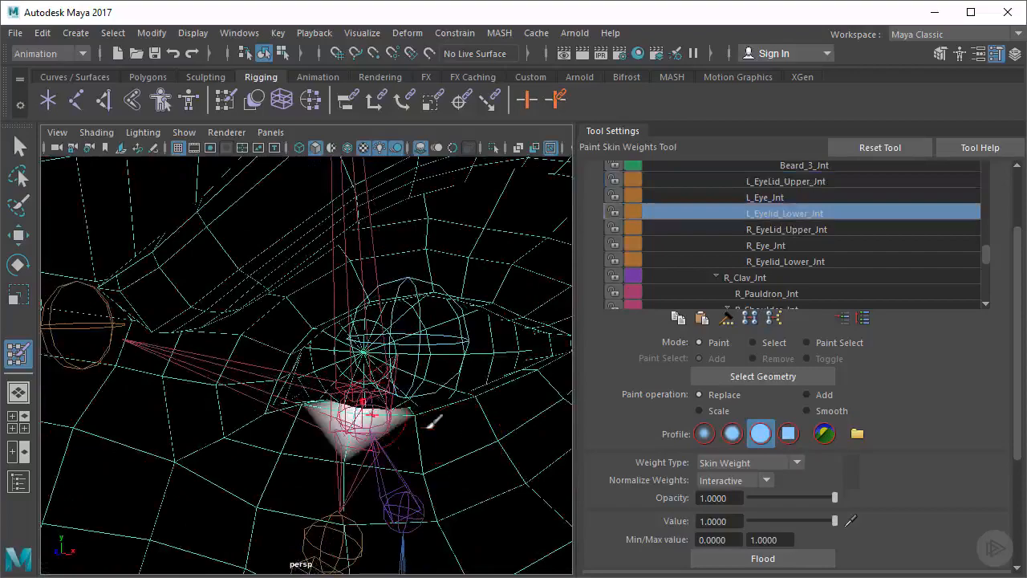
{"action": "mouse_move", "coordinate": [431, 419]}
{"action": "left_mouse_down"}
{"action": "mouse_move", "coordinate": [482, 393]}
{"action": "mouse_move", "coordinate": [472, 394]}
{"action": "left_mouse_up"}
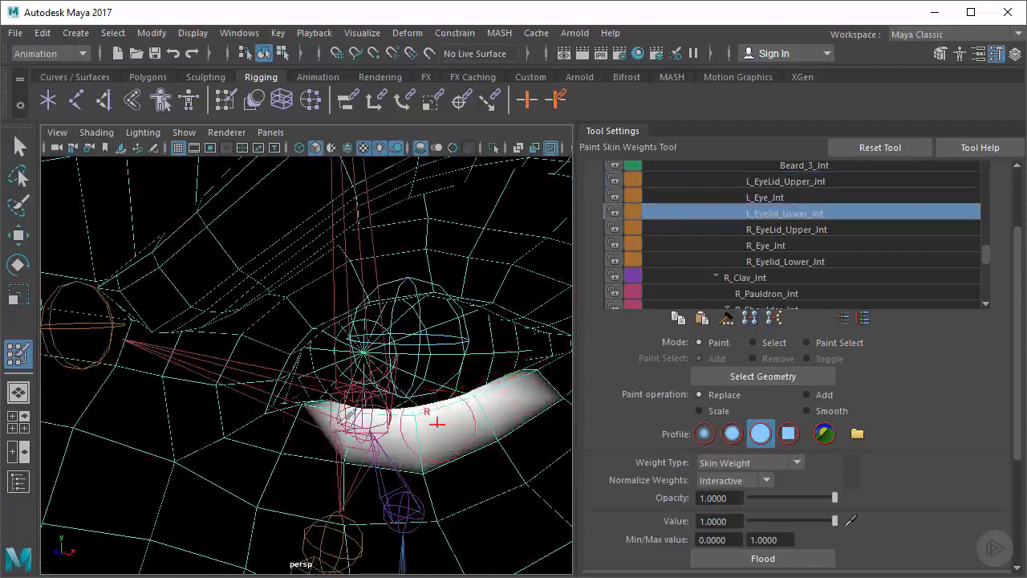
{"action": "right_click_drag", "start_coordinate": [345, 405], "coordinate": [317, 401], "text": "alt"}
Paint R_EyeLid_Upper_Jnt weights along the right upper eyelid at value 1
{"action": "mouse_move", "coordinate": [317, 401]}
{"action": "left_mouse_down", "text": "alt"}
{"action": "mouse_move", "coordinate": [442, 391]}
{"action": "mouse_move", "coordinate": [385, 381]}
{"action": "left_mouse_up", "text": "alt"}
{"action": "middle_click_drag", "start_coordinate": [386, 381], "coordinate": [329, 372], "text": "alt"}
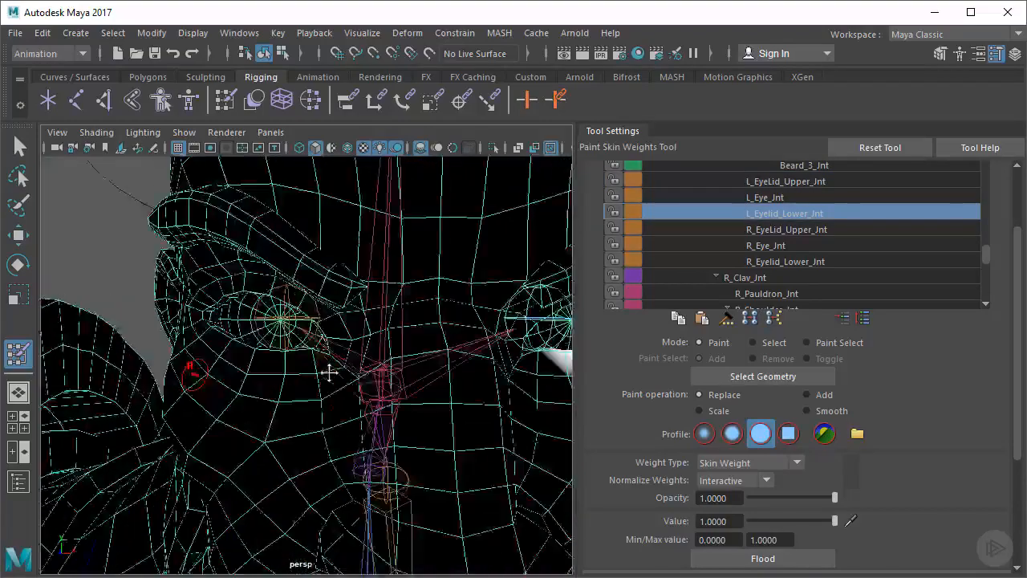
{"action": "left_click_drag", "start_coordinate": [330, 372], "coordinate": [581, 305], "text": "alt"}
{"action": "left_click", "coordinate": [789, 230]}
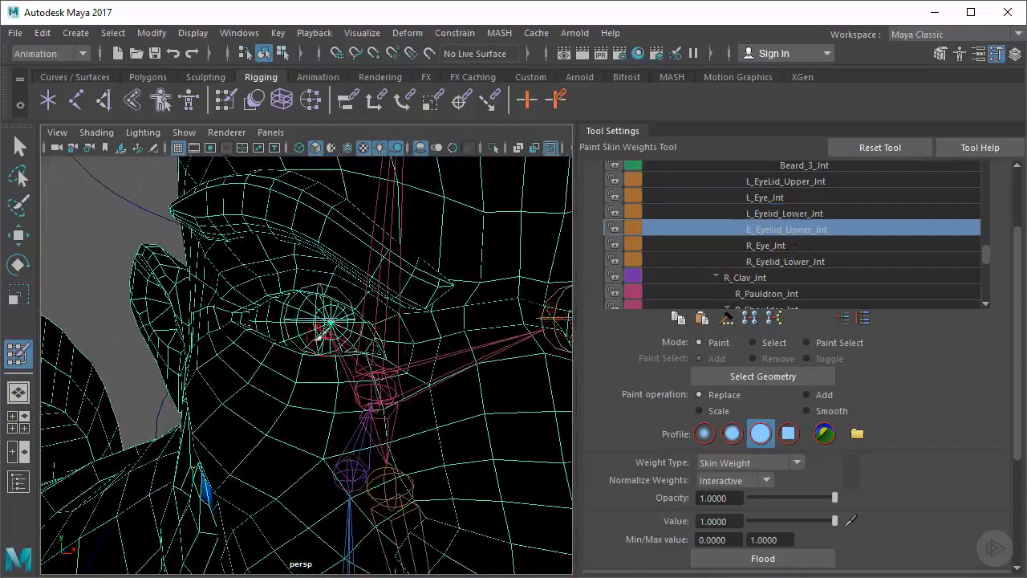
{"action": "mouse_move", "coordinate": [328, 333]}
{"action": "left_mouse_down", "text": "alt"}
{"action": "mouse_move", "coordinate": [361, 337]}
{"action": "mouse_move", "coordinate": [290, 346]}
{"action": "left_mouse_up", "text": "alt"}
{"action": "left_click_drag", "start_coordinate": [377, 344], "coordinate": [353, 331], "text": "alt"}
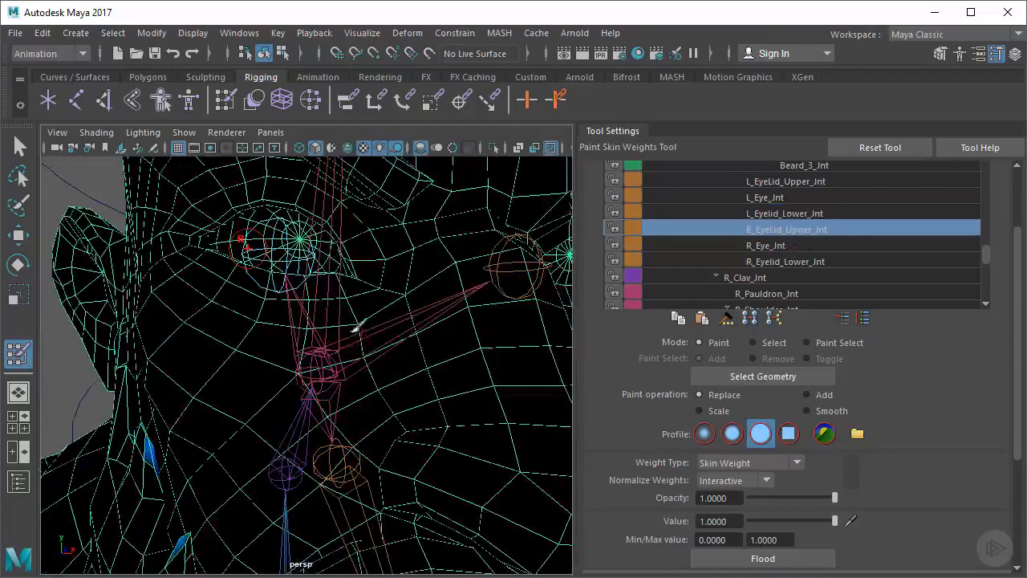
{"action": "middle_click_drag", "start_coordinate": [347, 302], "coordinate": [351, 358], "text": "alt"}
{"action": "left_click", "coordinate": [343, 278]}
{"action": "mouse_move", "coordinate": [346, 277]}
{"action": "left_mouse_down"}
{"action": "mouse_move", "coordinate": [289, 245]}
{"action": "mouse_move", "coordinate": [230, 257]}
{"action": "left_mouse_up"}
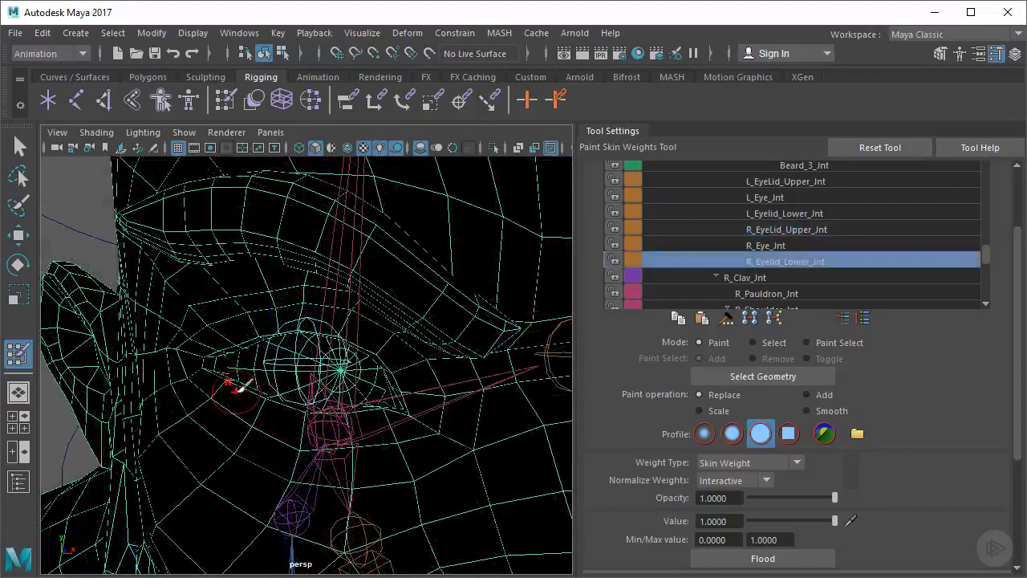
Paint R_Eyelid_Lower_Jnt weights along the right lower eyelid at value 1
{"action": "mouse_move", "coordinate": [239, 387]}
{"action": "left_mouse_down"}
{"action": "mouse_move", "coordinate": [337, 418]}
{"action": "mouse_move", "coordinate": [371, 411]}
{"action": "mouse_move", "coordinate": [333, 367]}
{"action": "mouse_move", "coordinate": [302, 379]}
{"action": "left_mouse_up"}
{"action": "middle_click_drag", "start_coordinate": [302, 379], "coordinate": [384, 390], "text": "alt"}
{"action": "left_click_drag", "start_coordinate": [383, 390], "coordinate": [458, 361], "text": "alt"}
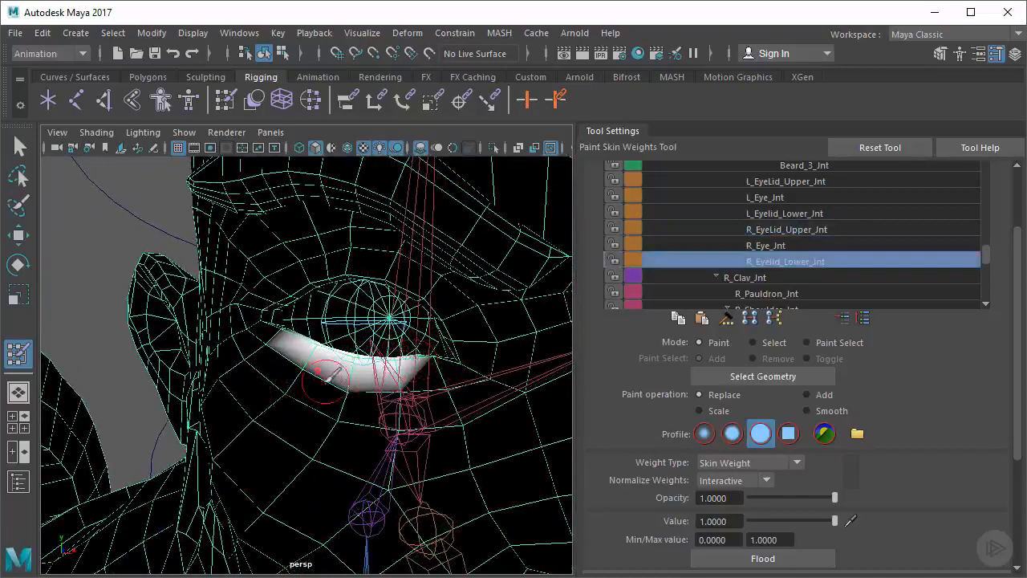
{"action": "left_click_drag", "start_coordinate": [339, 374], "coordinate": [307, 365], "text": "alt"}
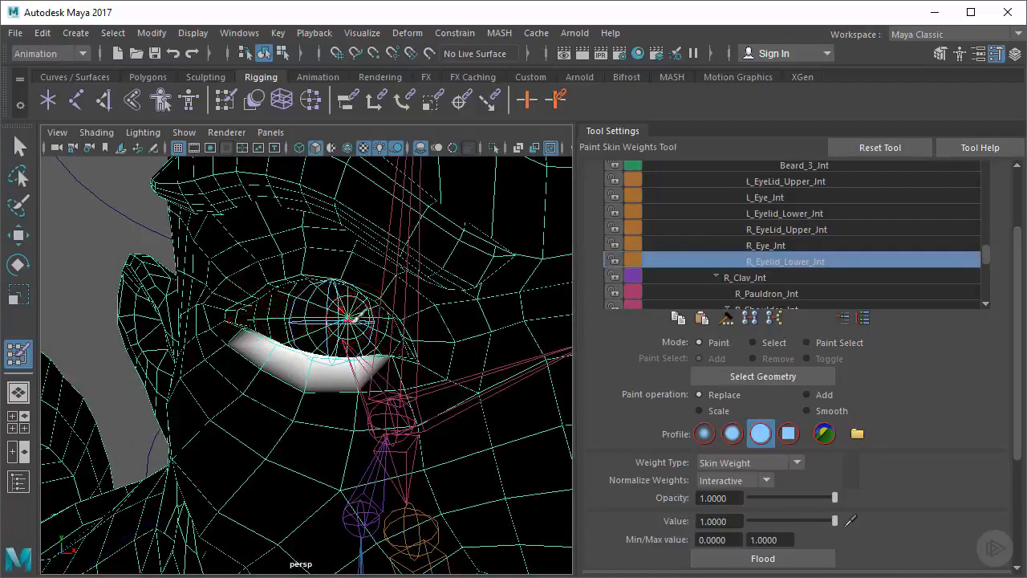
{"action": "right_click_drag", "start_coordinate": [473, 340], "coordinate": [361, 389], "text": "alt"}
{"action": "left_click_drag", "start_coordinate": [361, 388], "coordinate": [302, 380], "text": "alt"}
{"action": "middle_click_drag", "start_coordinate": [302, 379], "coordinate": [334, 386], "text": "alt"}
Hide the tool settings, leave skin weight painting and deselect the dwarf mesh
{"action": "left_click", "coordinate": [995, 60]}
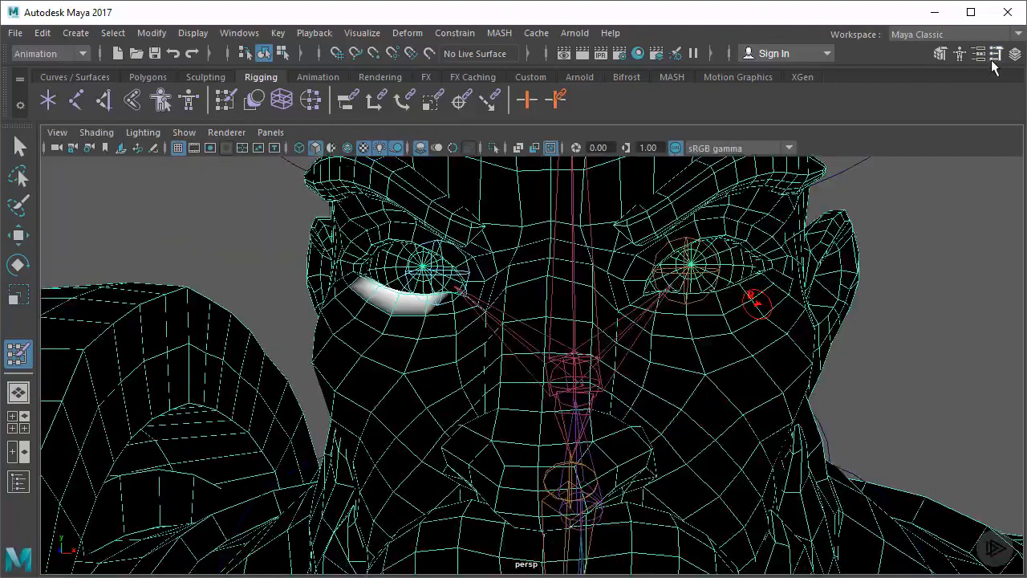
{"action": "left_click_drag", "start_coordinate": [636, 341], "coordinate": [600, 340], "text": "alt"}
{"action": "right_click_drag", "start_coordinate": [601, 340], "coordinate": [562, 345], "text": "alt"}
{"action": "key", "text": "q"}
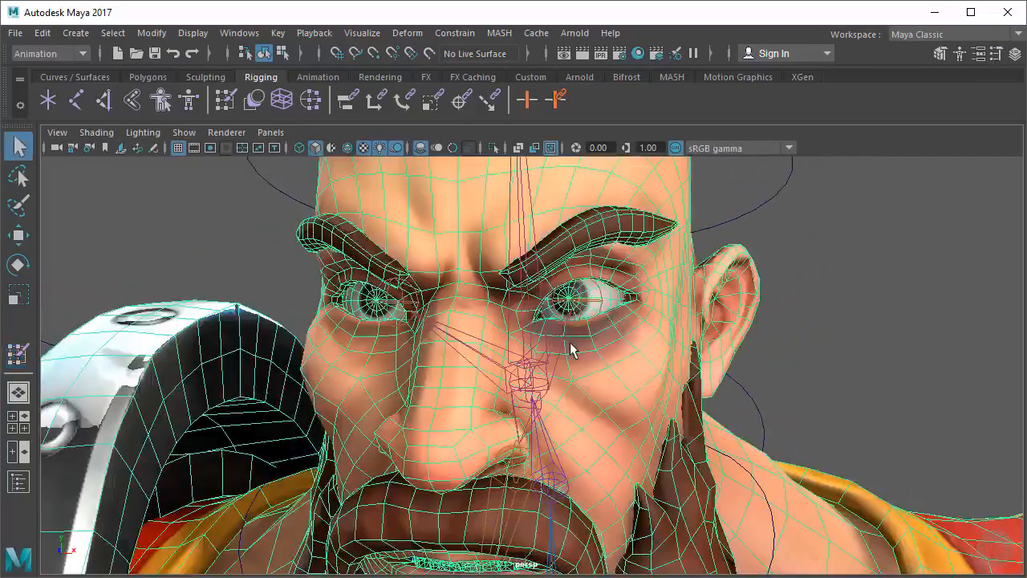
{"action": "right_click_drag", "start_coordinate": [680, 341], "coordinate": [645, 346], "text": "alt"}
{"action": "right_click_drag", "start_coordinate": [584, 325], "coordinate": [562, 328], "text": "alt"}
{"action": "left_click", "coordinate": [724, 315]}
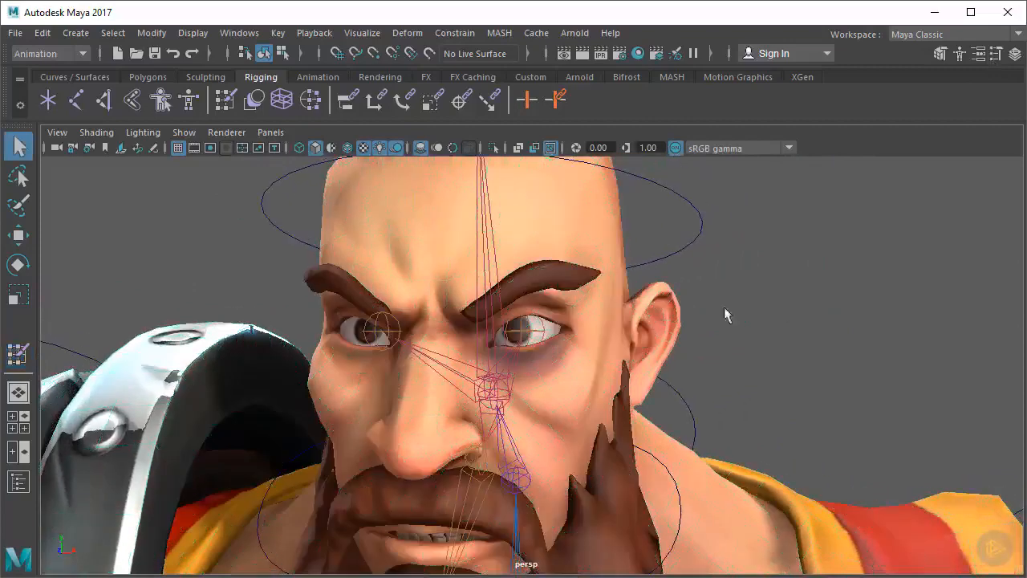
Show the Outliner, widen it and bring the eyelid joints under Head_Jnt into view
{"action": "left_click", "coordinate": [543, 337]}
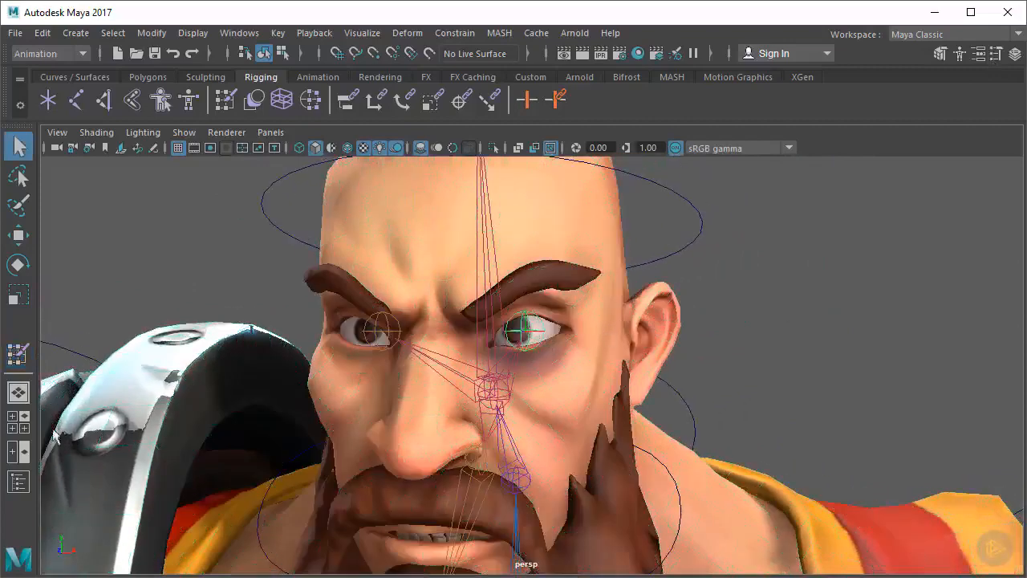
{"action": "left_click", "coordinate": [18, 482]}
{"action": "key", "text": "f"}
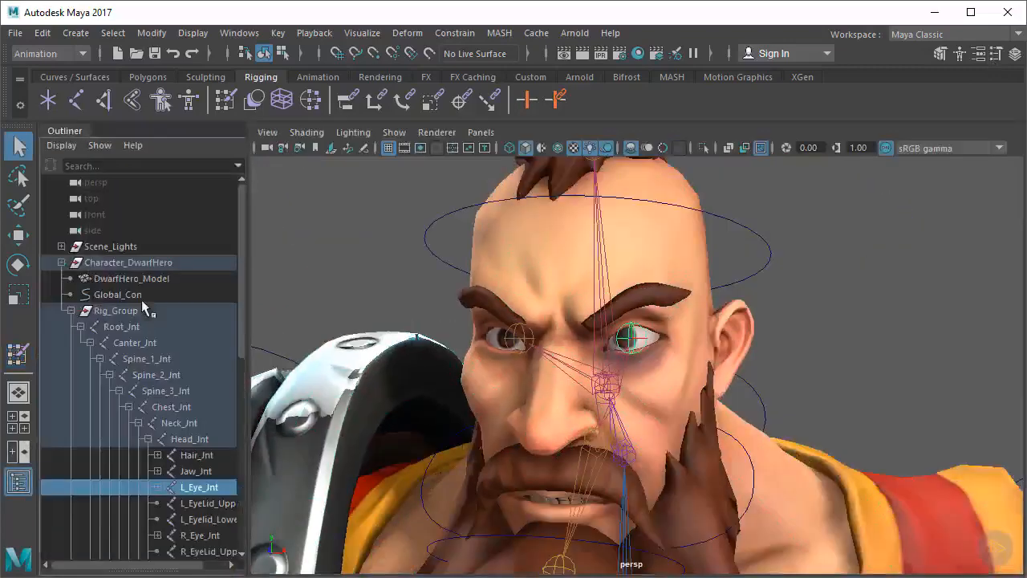
{"action": "left_click_drag", "start_coordinate": [246, 321], "coordinate": [312, 321]}
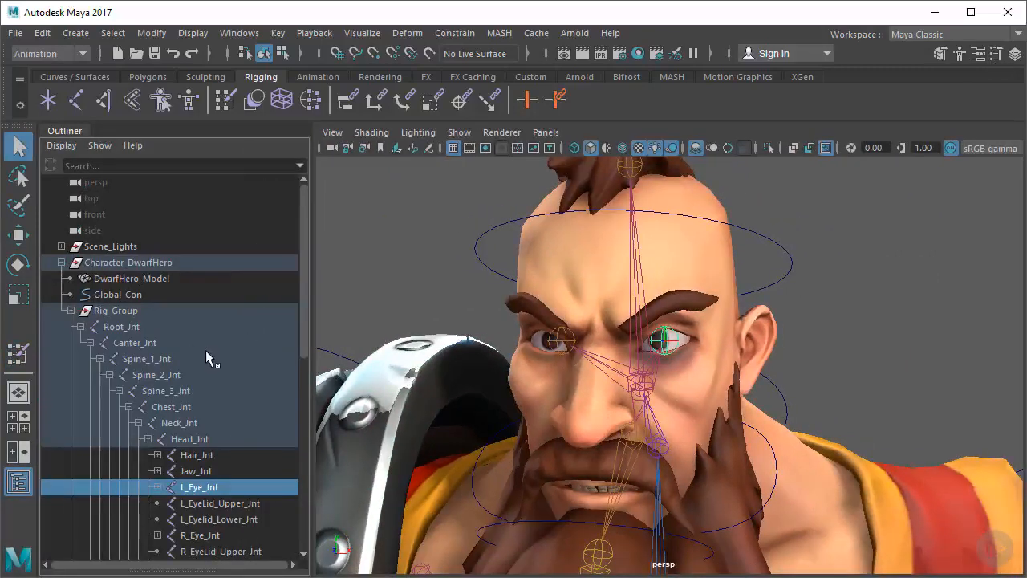
{"action": "scroll", "coordinate": [195, 353], "scroll_direction": "down", "scroll_amount": 3}
{"action": "scroll", "coordinate": [269, 276], "scroll_direction": "down", "scroll_amount": 3}
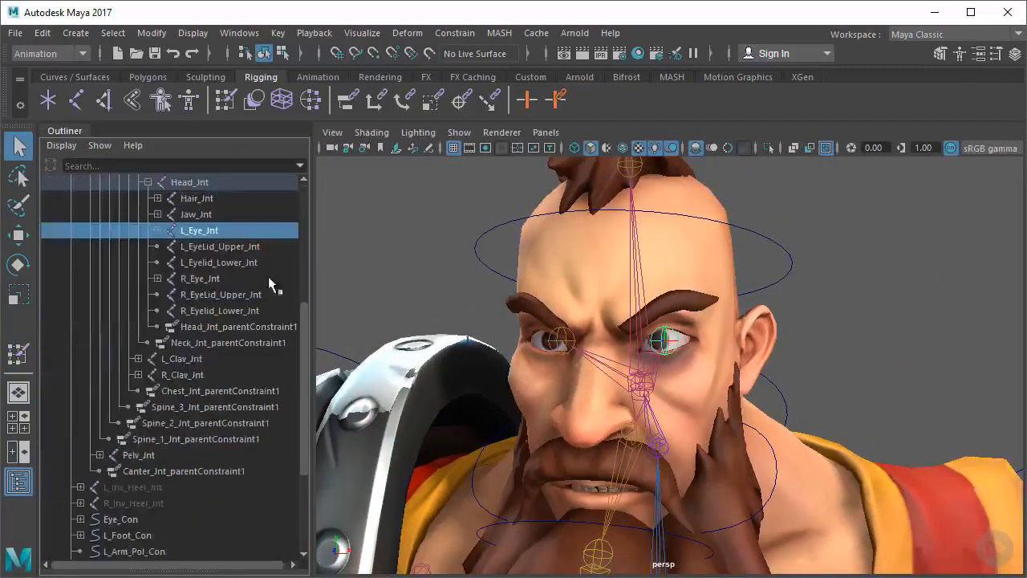
Rotate L_EyeLid_Upper_Jnt to test how the left upper eyelid deforms, and undo the rotation
{"action": "left_click", "coordinate": [215, 248]}
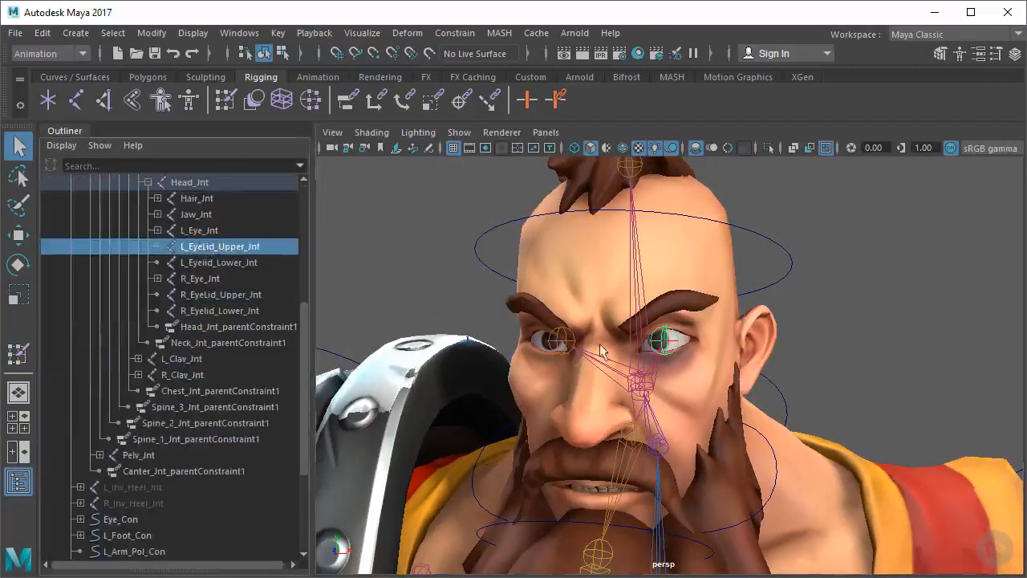
{"action": "scroll", "coordinate": [658, 332], "scroll_direction": "up", "scroll_amount": 5}
{"action": "key", "text": "e"}
{"action": "mouse_move", "coordinate": [658, 307]}
{"action": "left_mouse_down"}
{"action": "mouse_move", "coordinate": [642, 324]}
{"action": "mouse_move", "coordinate": [654, 296]}
{"action": "mouse_move", "coordinate": [664, 304]}
{"action": "left_mouse_up"}
{"action": "key", "text": "ctrl+z"}
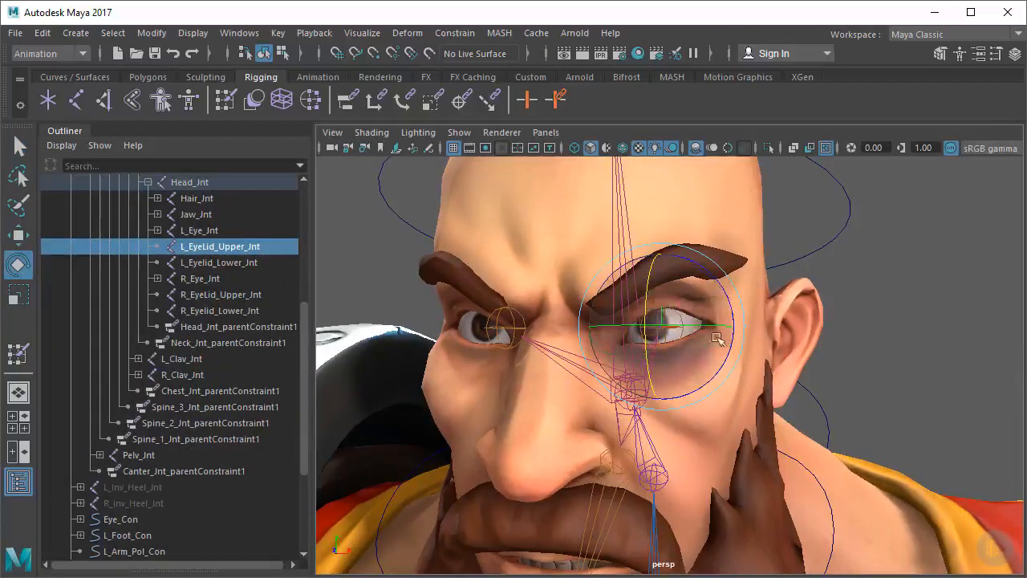
Leave the Rotate tool, show the Channel Box and select the Eye_Con curve in front of the head
{"action": "right_click_drag", "start_coordinate": [789, 360], "coordinate": [738, 344], "text": "alt"}
{"action": "middle_click_drag", "start_coordinate": [751, 341], "coordinate": [770, 323], "text": "alt"}
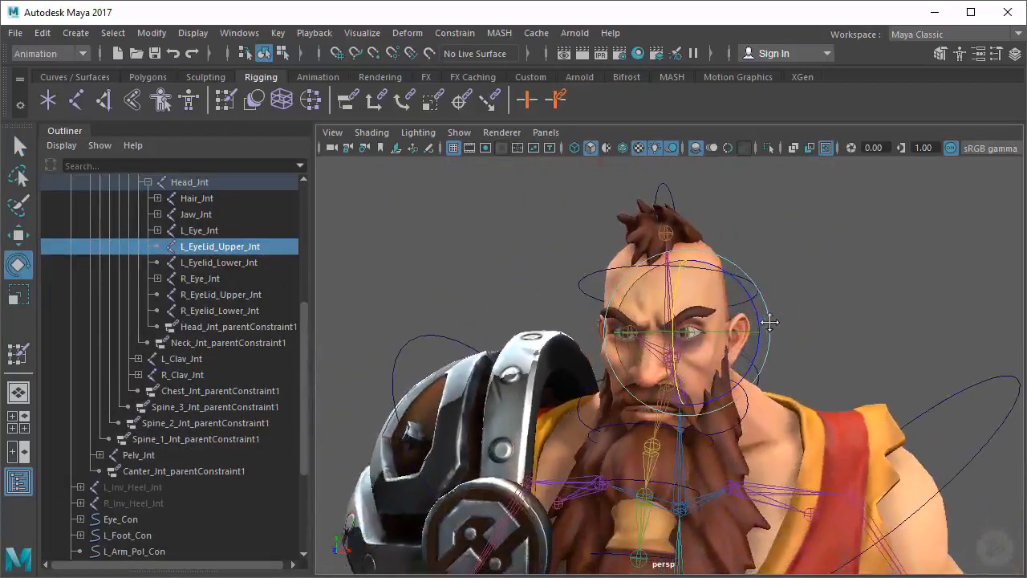
{"action": "key", "text": "q"}
{"action": "left_click", "coordinate": [830, 295]}
{"action": "right_click_drag", "start_coordinate": [836, 299], "coordinate": [791, 299], "text": "alt"}
{"action": "middle_click_drag", "start_coordinate": [790, 298], "coordinate": [805, 273], "text": "alt"}
{"action": "right_click_drag", "start_coordinate": [805, 274], "coordinate": [790, 277], "text": "alt"}
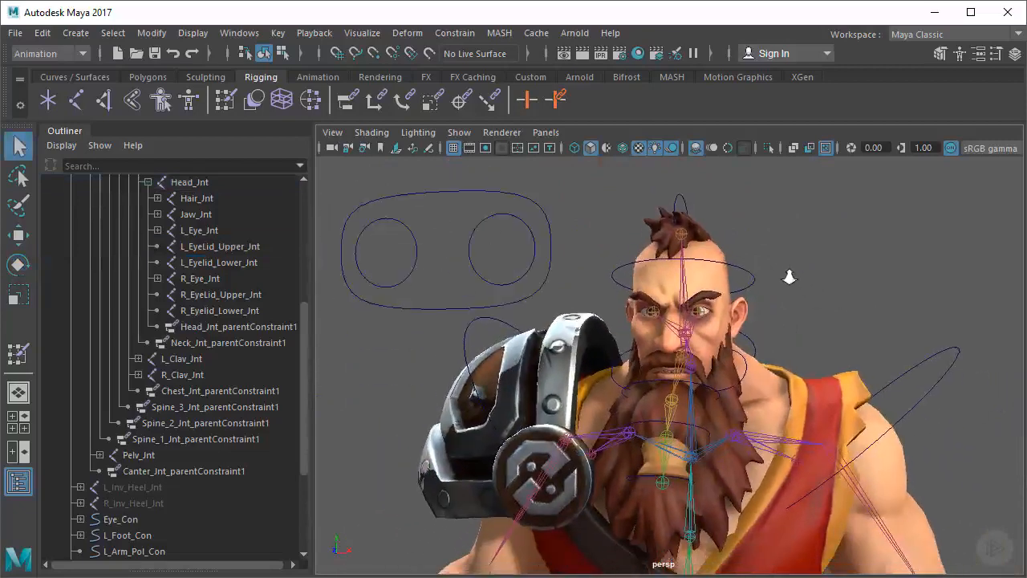
{"action": "middle_click_drag", "start_coordinate": [790, 277], "coordinate": [806, 283], "text": "alt"}
{"action": "left_click_drag", "start_coordinate": [759, 281], "coordinate": [786, 287], "text": "alt"}
{"action": "left_click_drag", "start_coordinate": [706, 298], "coordinate": [720, 330], "text": "alt"}
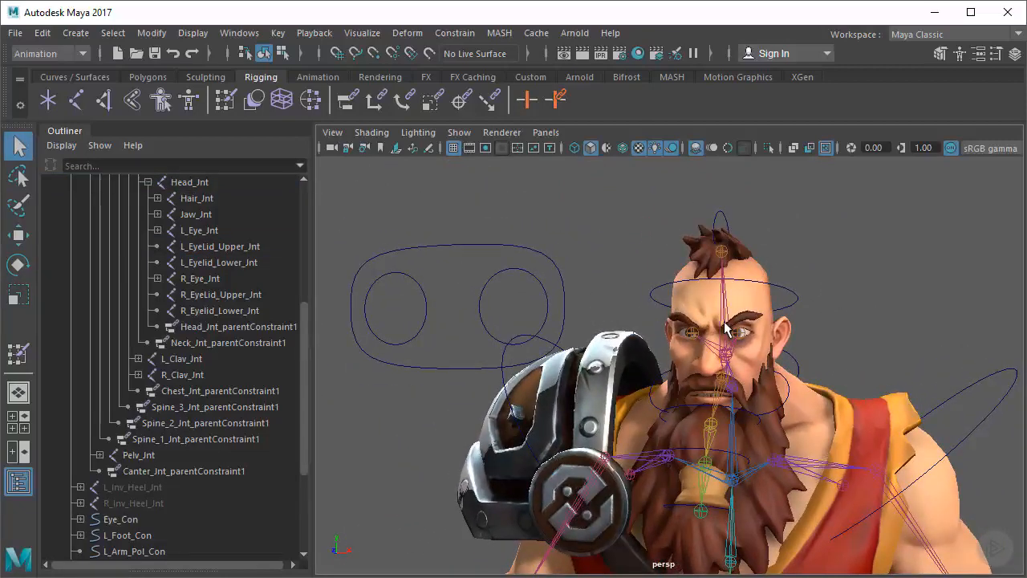
{"action": "left_click", "coordinate": [1015, 54]}
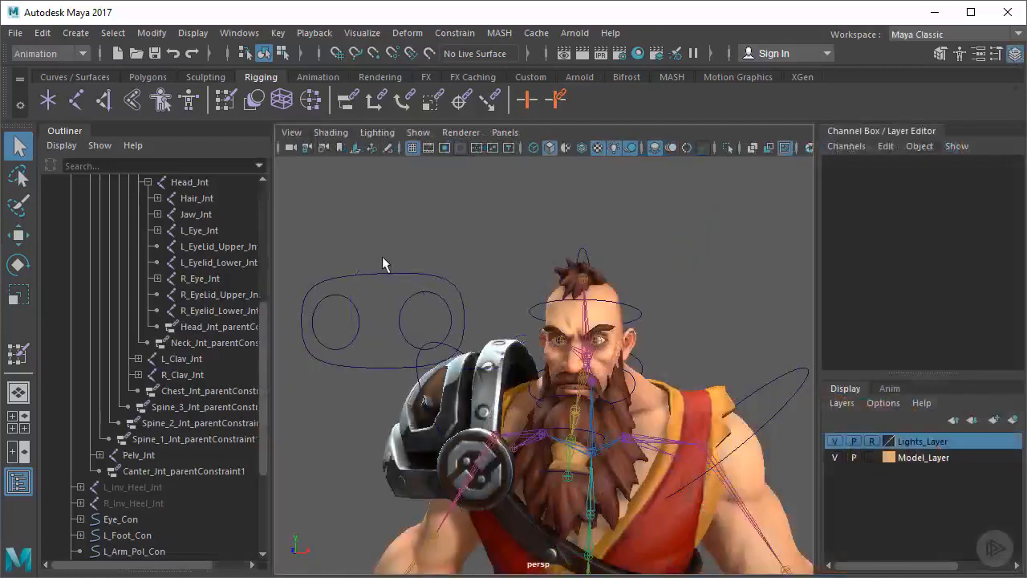
{"action": "left_click", "coordinate": [370, 297]}
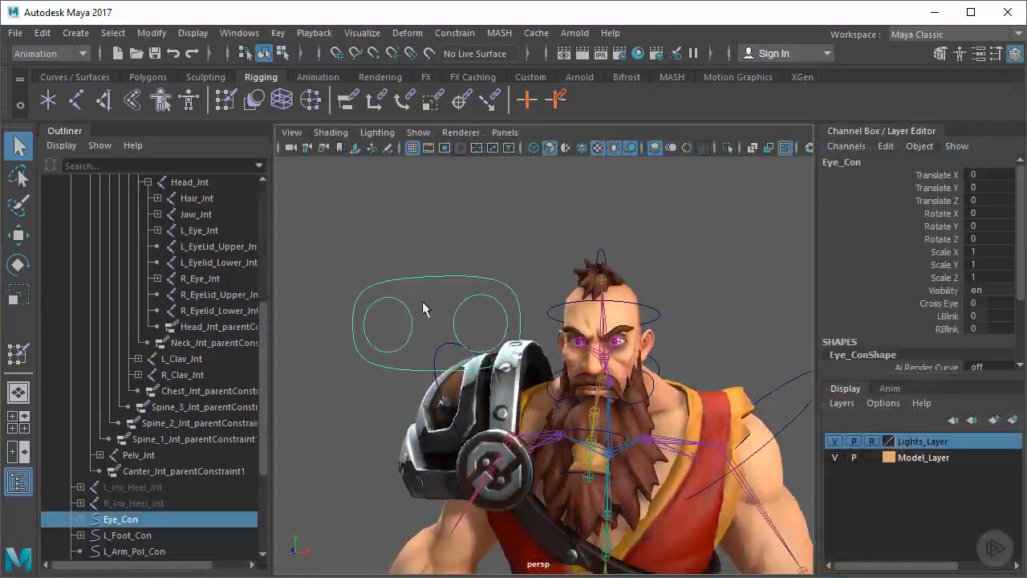
Open Set Driven Key, load Eye_Con as the driver and choose its LBlink attribute
{"action": "left_click", "coordinate": [278, 33]}
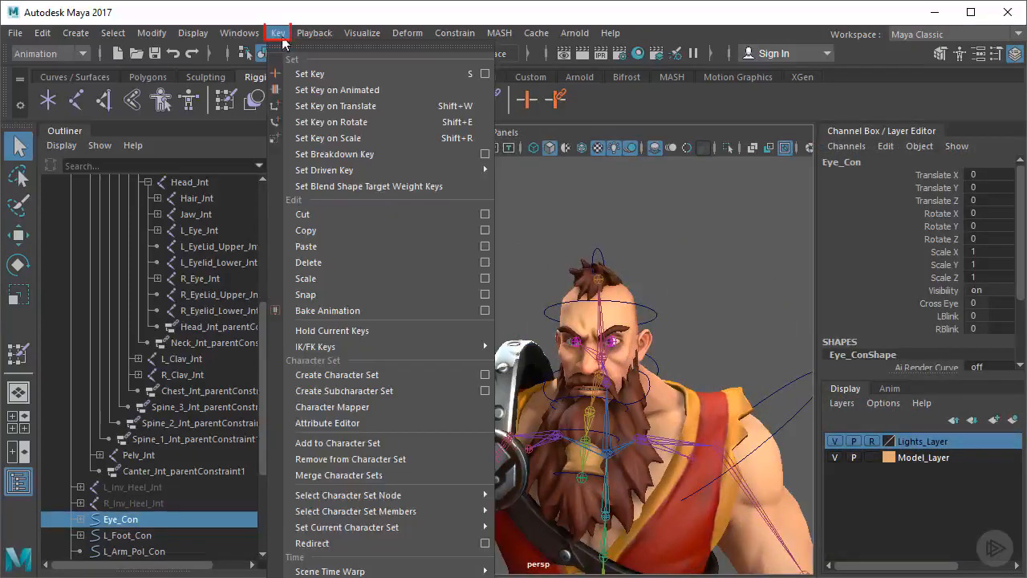
{"action": "mouse_move", "coordinate": [317, 172]}
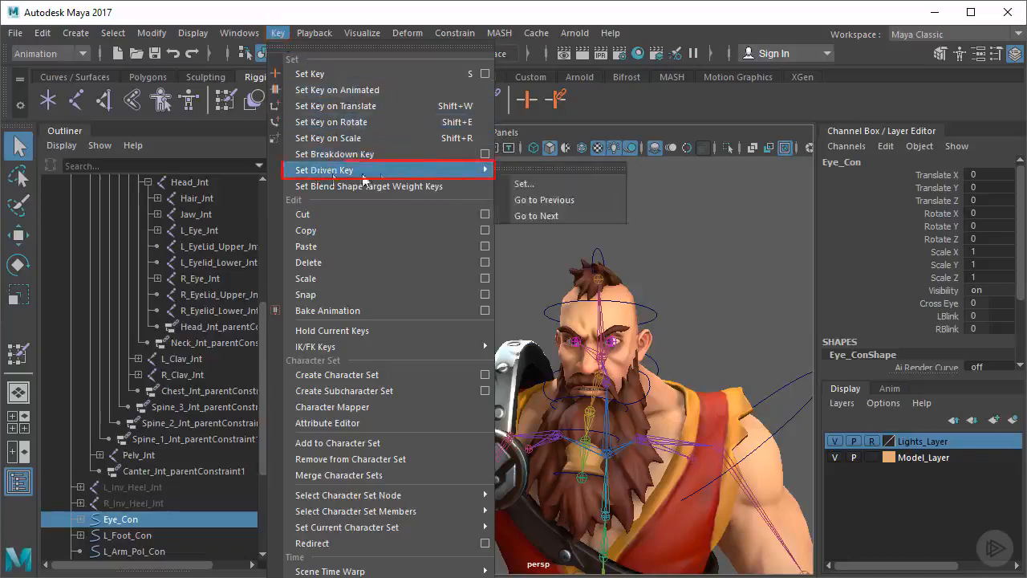
{"action": "left_click", "coordinate": [534, 185]}
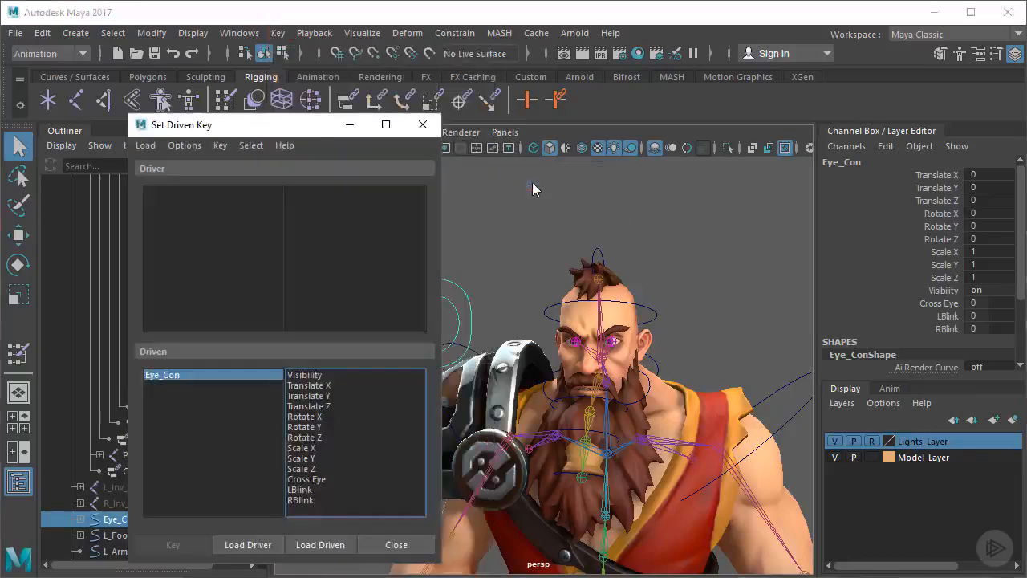
{"action": "left_click_drag", "start_coordinate": [287, 118], "coordinate": [488, 114]}
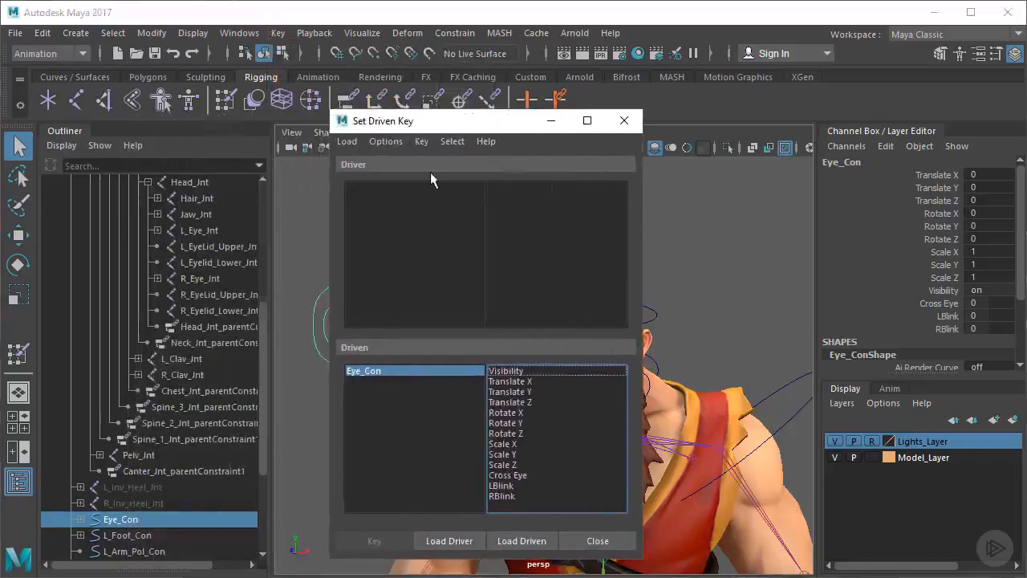
{"action": "left_click", "coordinate": [450, 541]}
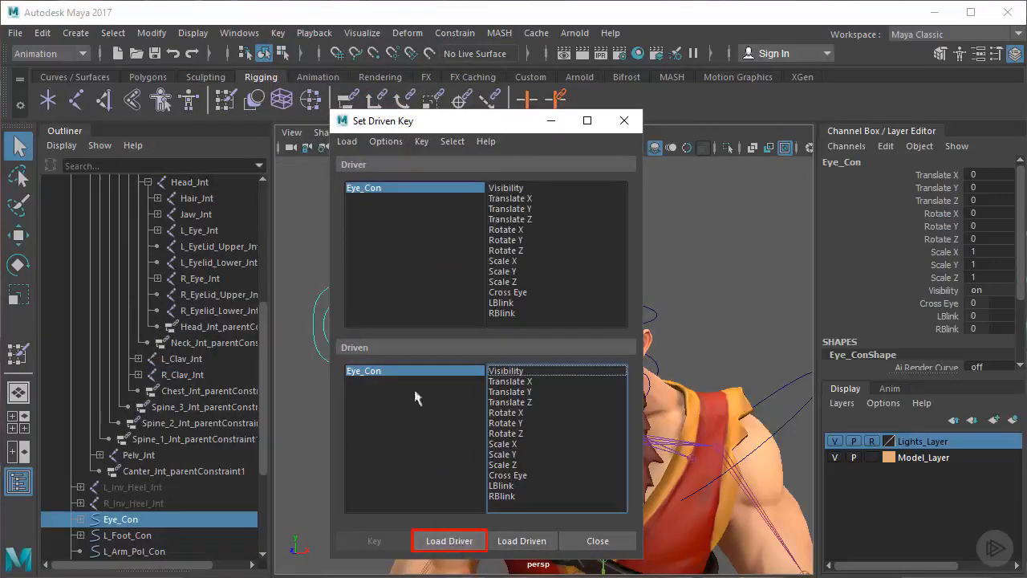
{"action": "left_click_drag", "start_coordinate": [383, 128], "coordinate": [314, 122]}
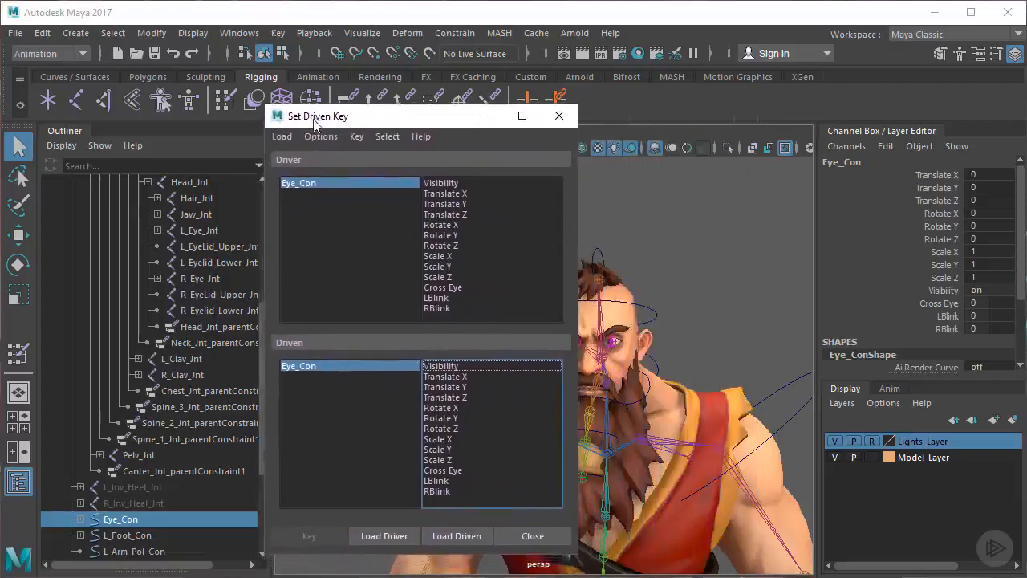
{"action": "left_click", "coordinate": [437, 298]}
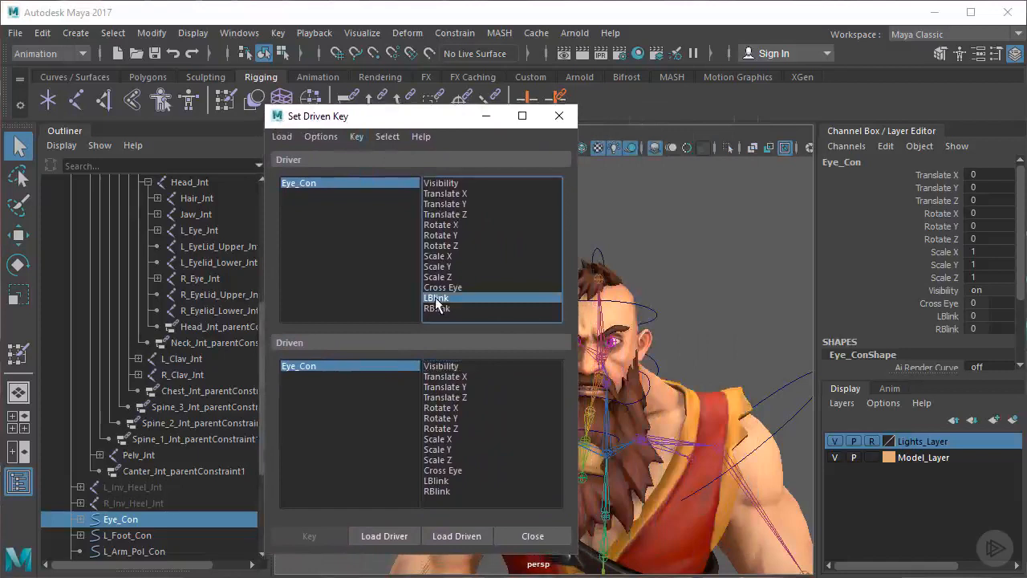
Load L_EyeLid_Upper_Jnt and L_Eyelid_Lower_Jnt as the driven objects
{"action": "left_click", "coordinate": [215, 245]}
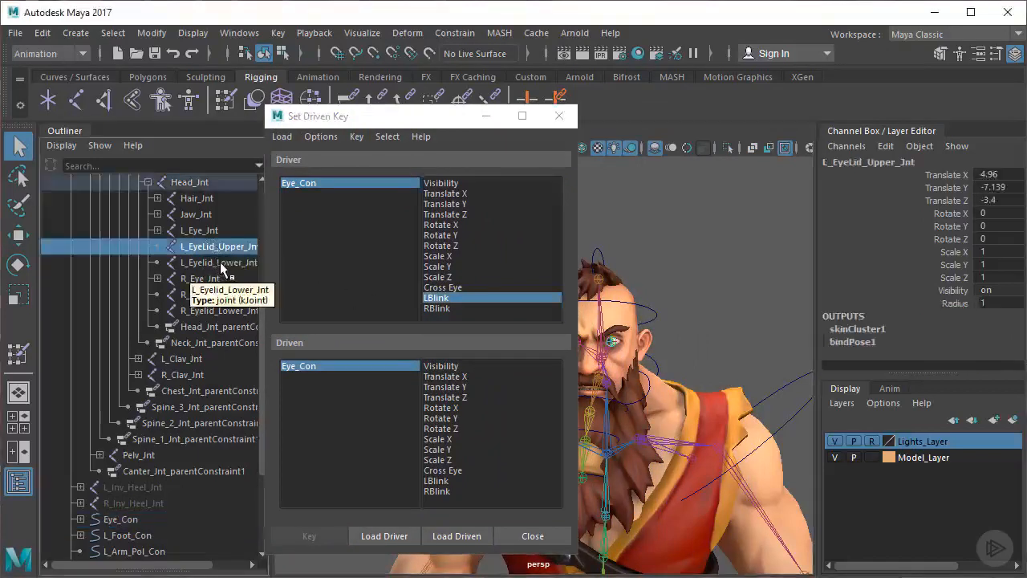
{"action": "left_click", "coordinate": [220, 264], "text": "ctrl"}
{"action": "left_click", "coordinate": [466, 535]}
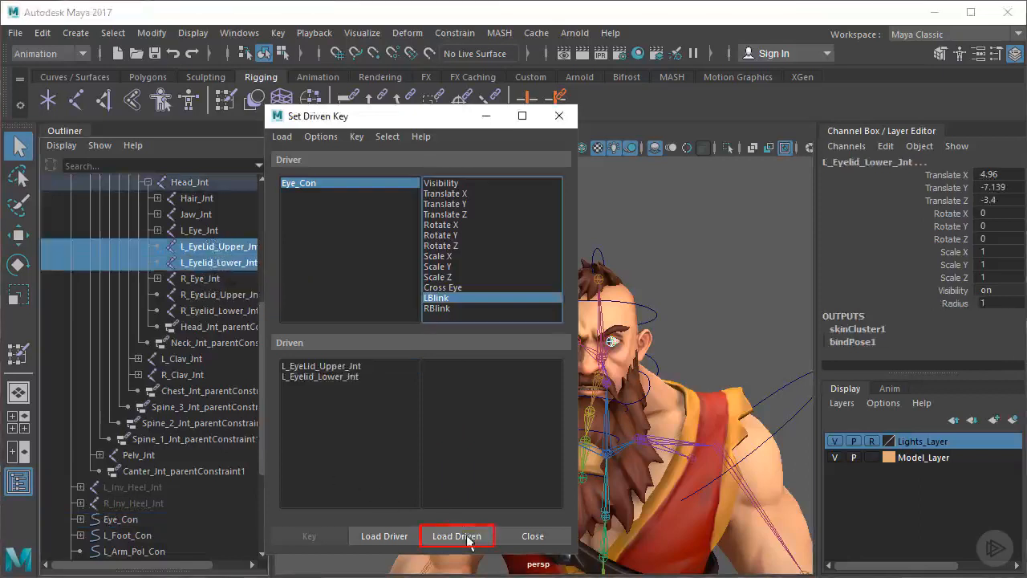
Choose Rotate X of both left eyelid joints as the driven attribute and key their neutral pose against LBlink
{"action": "left_click", "coordinate": [322, 366]}
{"action": "left_click", "coordinate": [325, 377], "text": "shift"}
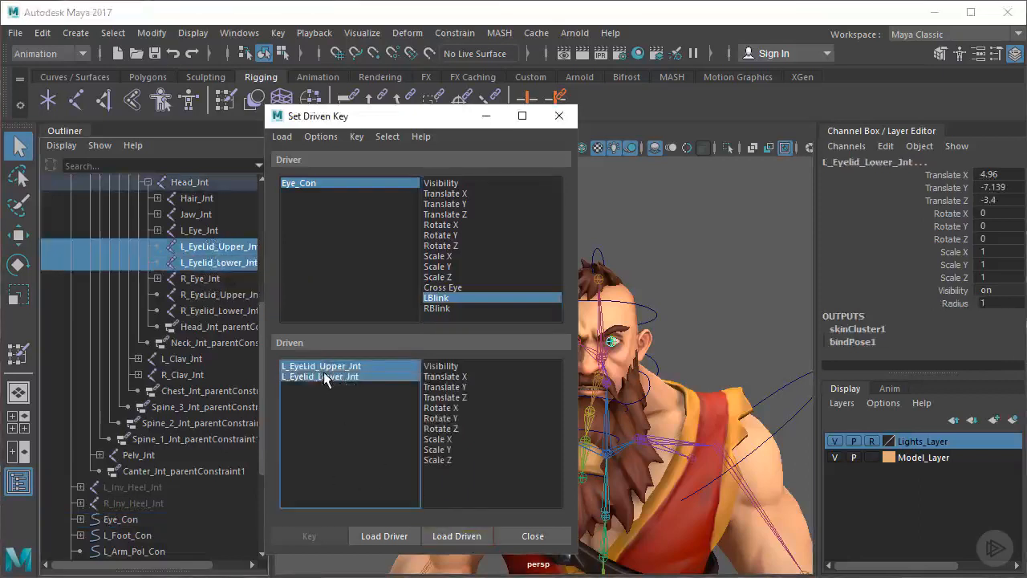
{"action": "left_click", "coordinate": [433, 408]}
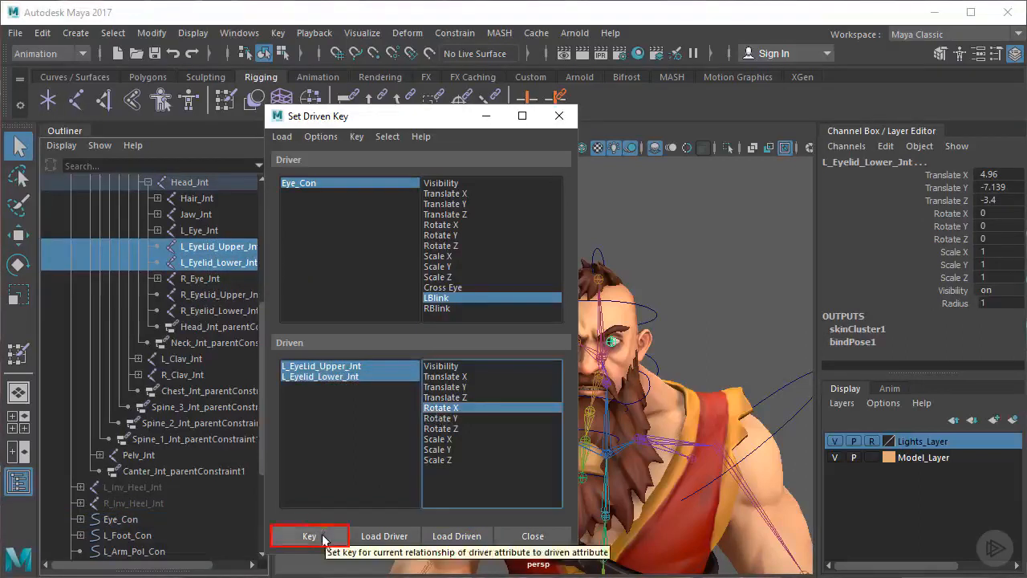
{"action": "left_click", "coordinate": [323, 537]}
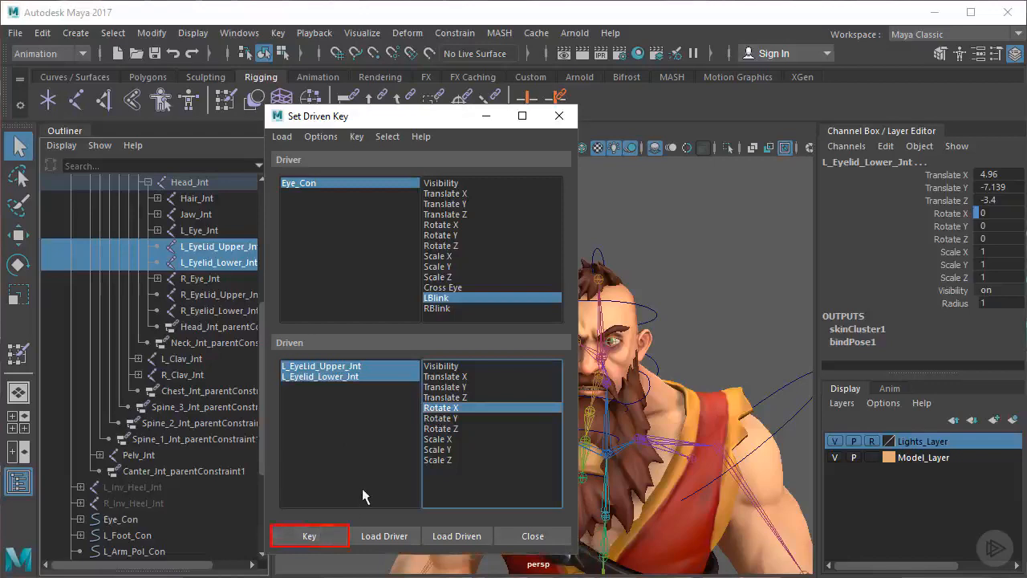
Select the Eye_Con curve and set its LBlink attribute to 5
{"action": "left_click_drag", "start_coordinate": [410, 125], "coordinate": [213, 122]}
{"action": "left_click_drag", "start_coordinate": [448, 263], "coordinate": [498, 261], "text": "alt"}
{"action": "left_click", "coordinate": [540, 303]}
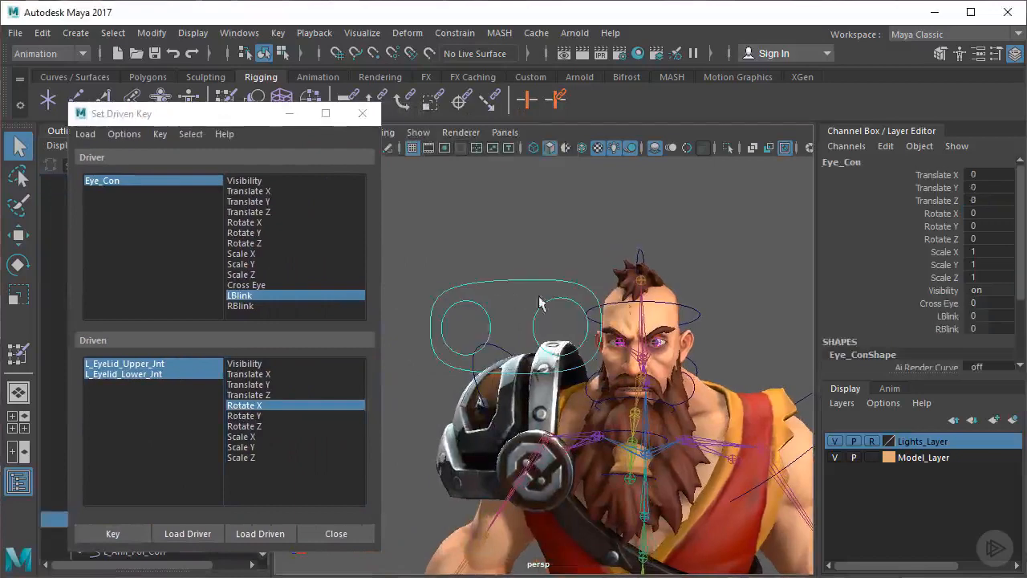
{"action": "left_click", "coordinate": [946, 316]}
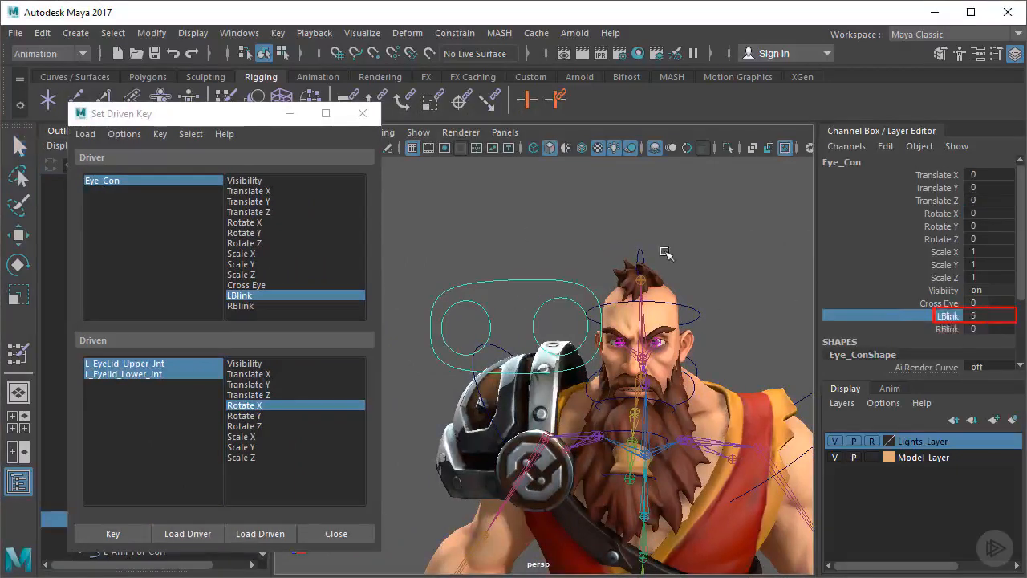
{"action": "scroll", "coordinate": [663, 313], "scroll_direction": "up", "scroll_amount": 10}
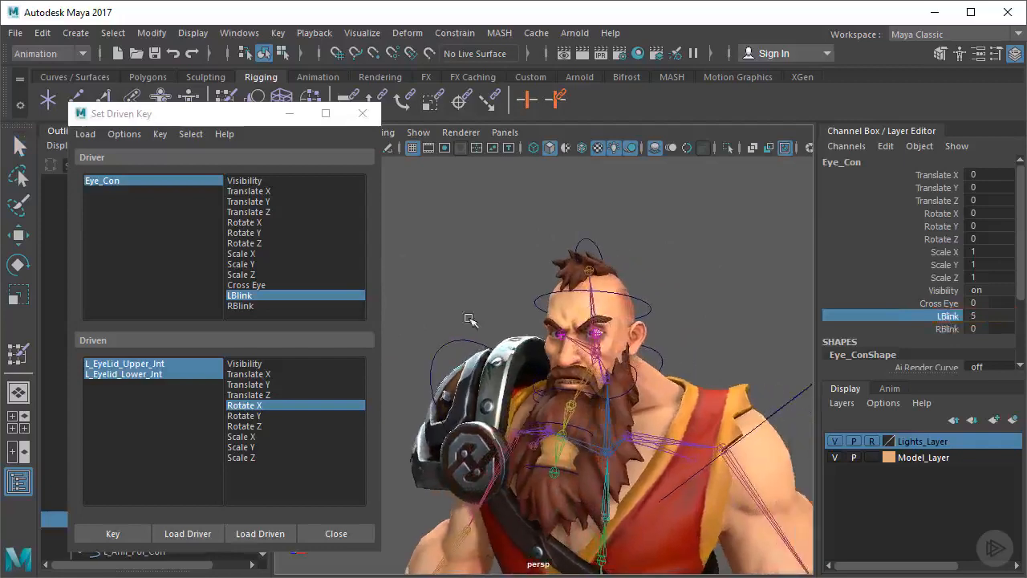
{"action": "scroll", "coordinate": [663, 313], "scroll_direction": "up", "scroll_amount": 8}
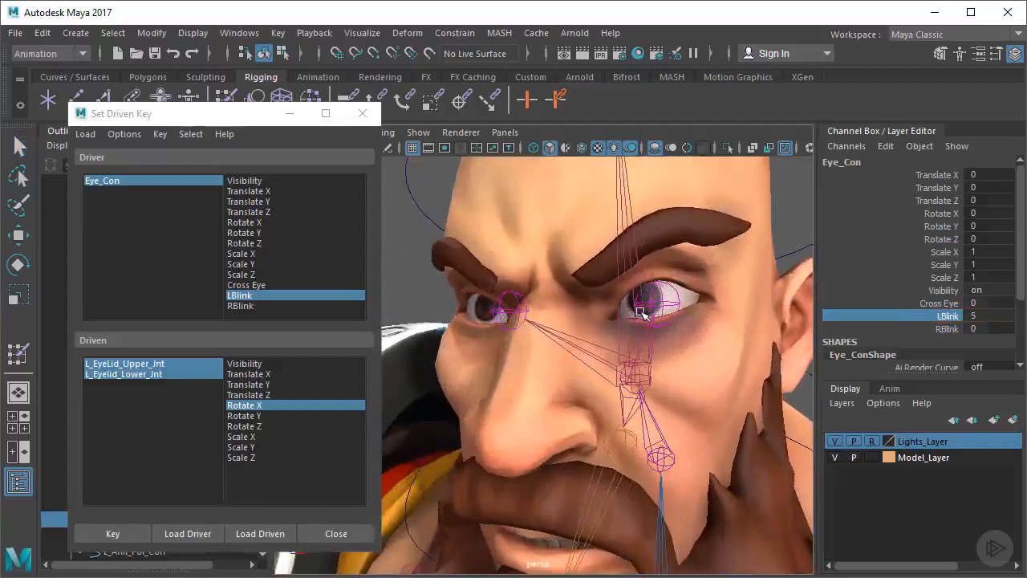
Rotate L_EyeLid_Upper_Jnt down over the eye and set its Rotate X to 23
{"action": "left_click_drag", "start_coordinate": [179, 120], "coordinate": [378, 125]}
{"action": "left_click", "coordinate": [222, 249]}
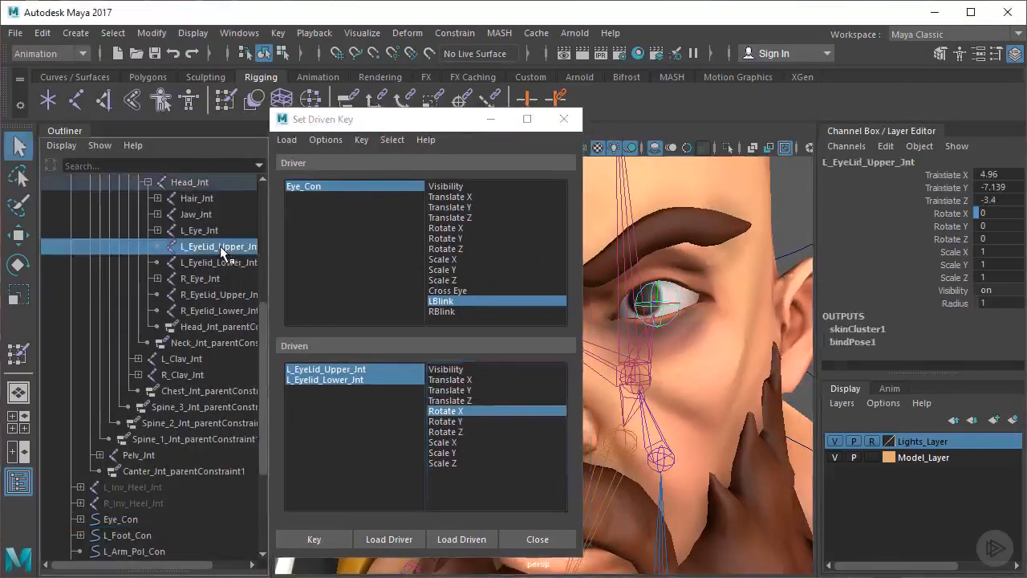
{"action": "key", "text": "e"}
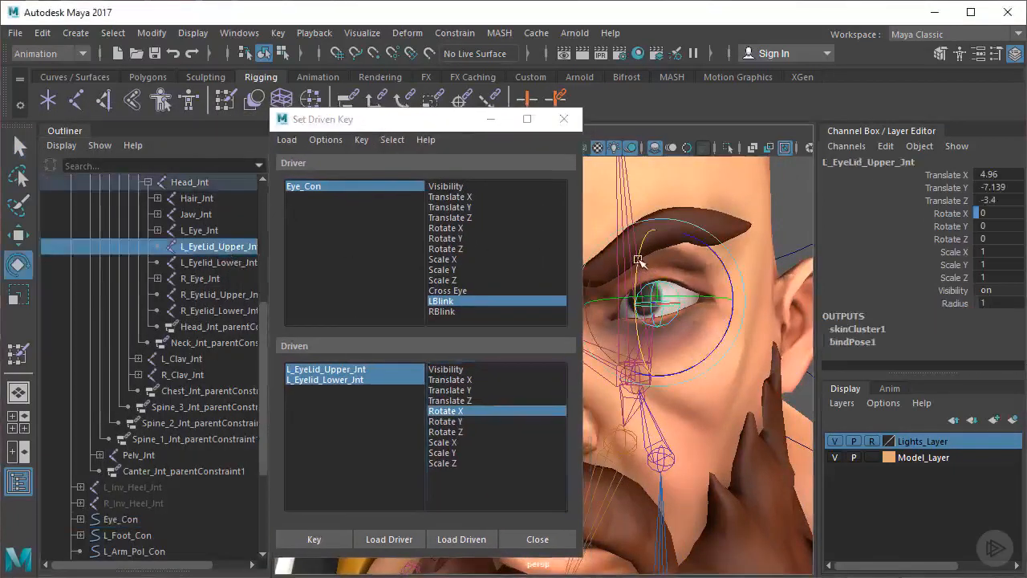
{"action": "left_click_drag", "start_coordinate": [638, 259], "coordinate": [639, 293]}
{"action": "left_click", "coordinate": [991, 213]}
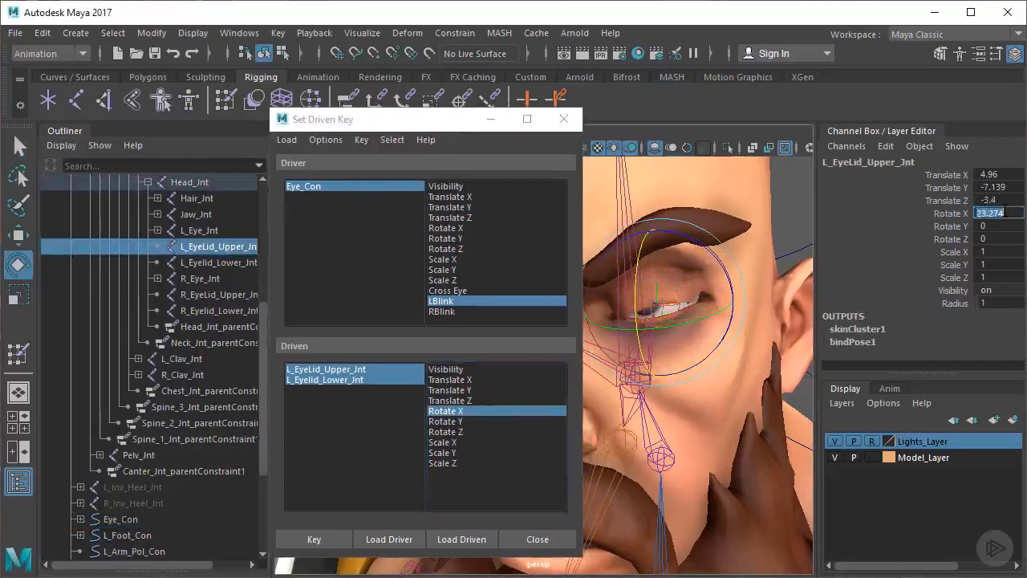
{"action": "key", "text": "Tab"}
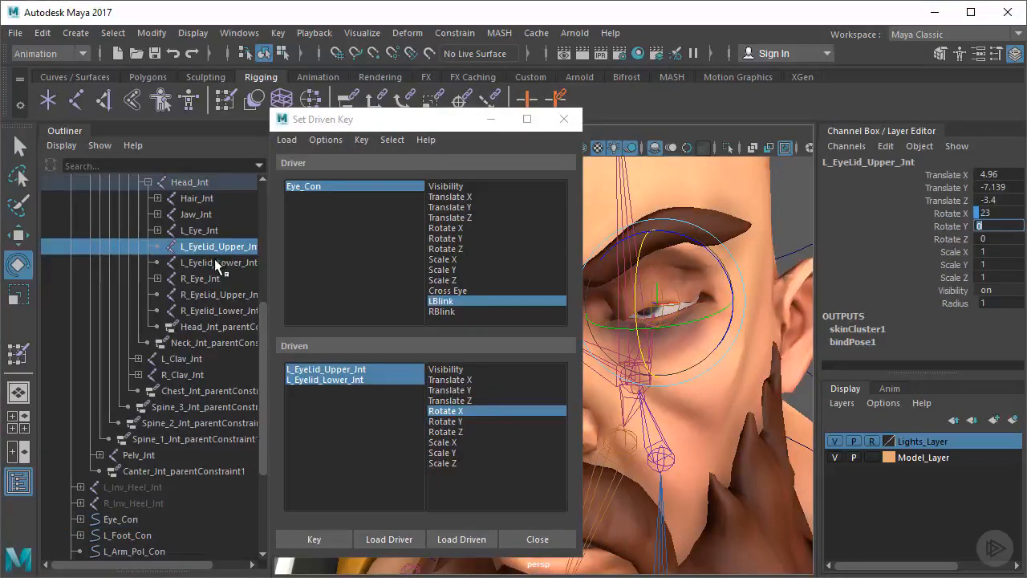
Rotate L_Eyelid_Lower_Jnt up to close the eye and set its Rotate X to -12
{"action": "left_click", "coordinate": [212, 263]}
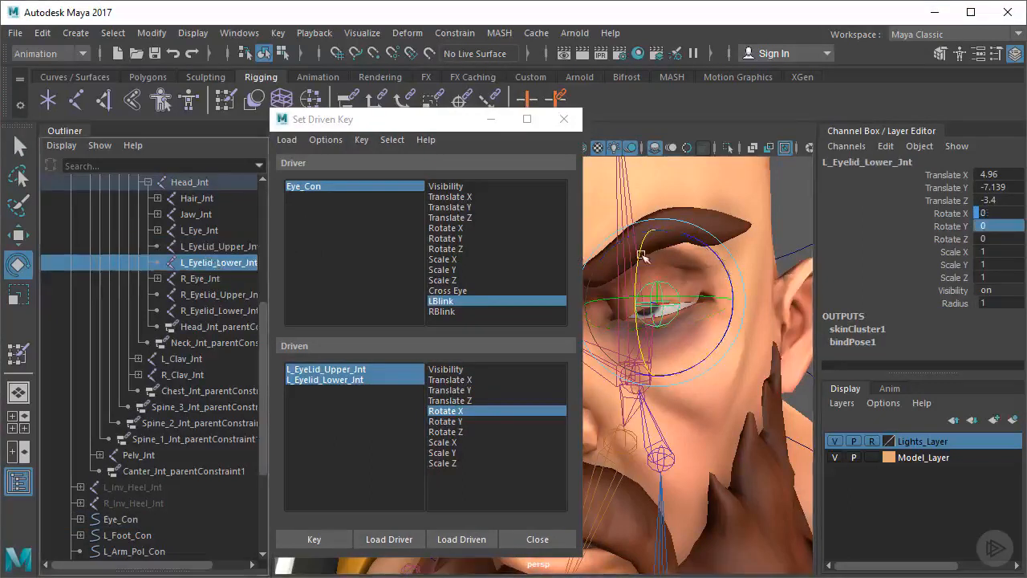
{"action": "left_click_drag", "start_coordinate": [639, 257], "coordinate": [635, 245]}
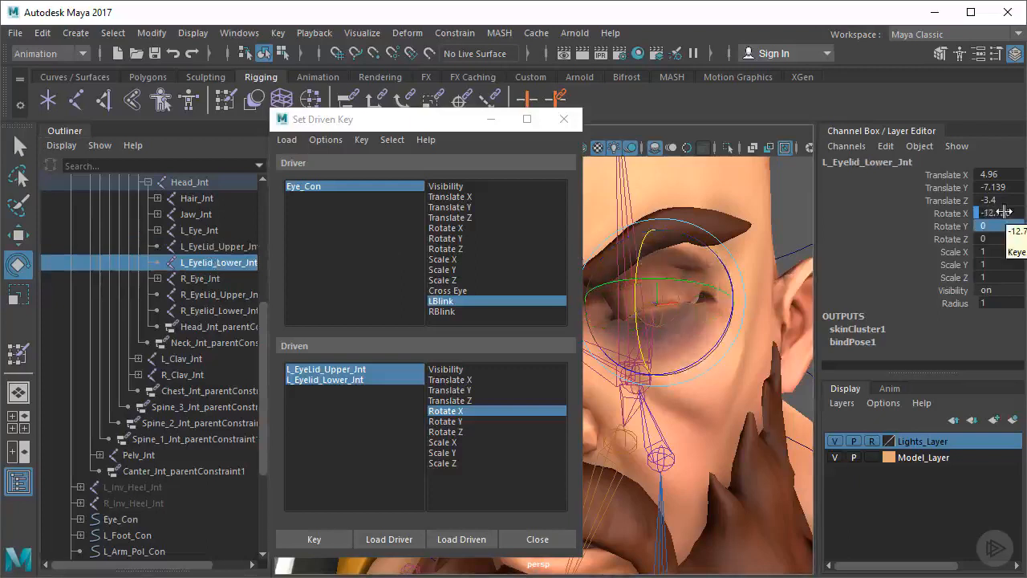
{"action": "left_click", "coordinate": [1004, 213]}
{"action": "type", "text": "-12"}
{"action": "key", "text": "Tab"}
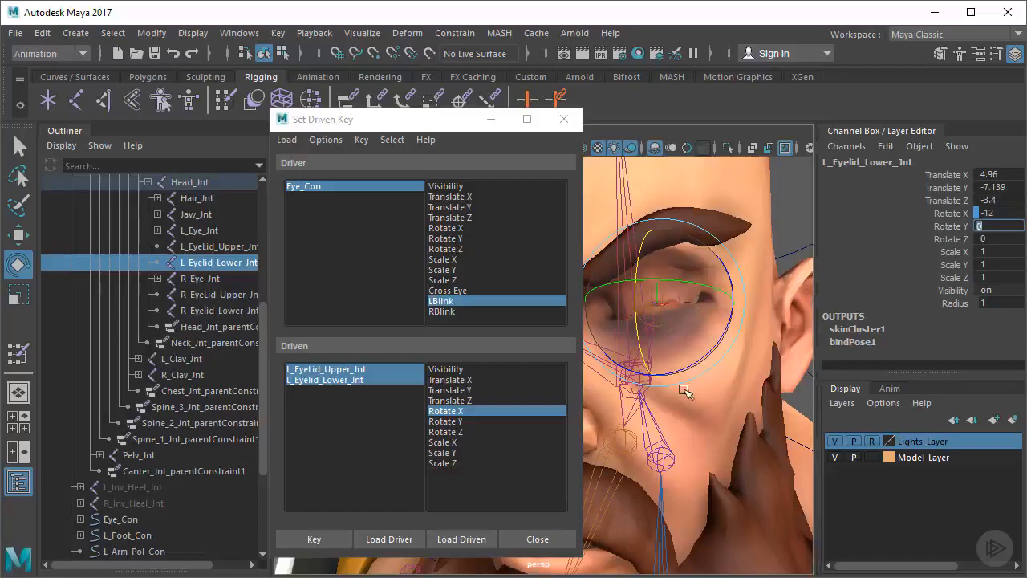
Check how the left eyelids meet and key the closed pose against LBlink
{"action": "middle_click_drag", "start_coordinate": [684, 391], "coordinate": [706, 399], "text": "alt"}
{"action": "right_click_drag", "start_coordinate": [673, 398], "coordinate": [702, 401], "text": "alt"}
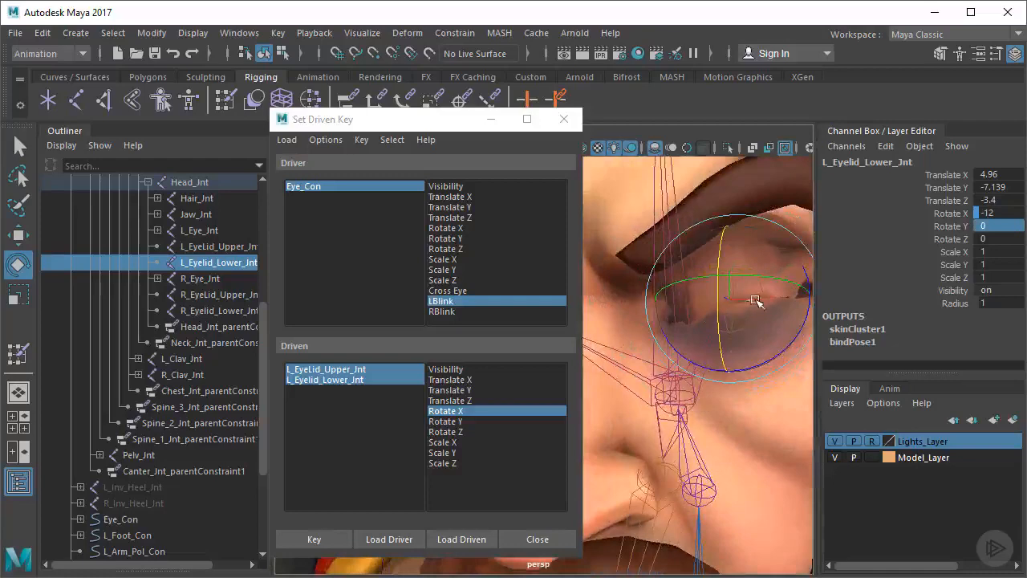
{"action": "left_click_drag", "start_coordinate": [754, 300], "coordinate": [679, 302], "text": "alt"}
{"action": "left_click", "coordinate": [342, 541]}
Select the Eye_Con curve and set its LBlink attribute to -5
{"action": "right_click_drag", "start_coordinate": [716, 316], "coordinate": [646, 320], "text": "alt"}
{"action": "left_click_drag", "start_coordinate": [430, 120], "coordinate": [201, 124]}
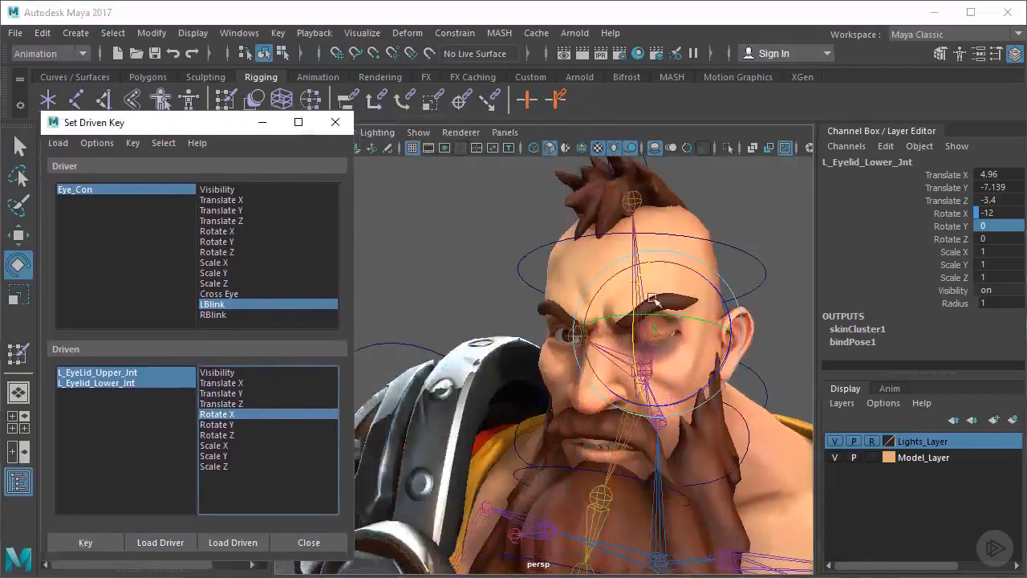
{"action": "right_click_drag", "start_coordinate": [660, 298], "coordinate": [550, 300], "text": "alt"}
{"action": "left_click_drag", "start_coordinate": [550, 301], "coordinate": [486, 291], "text": "alt"}
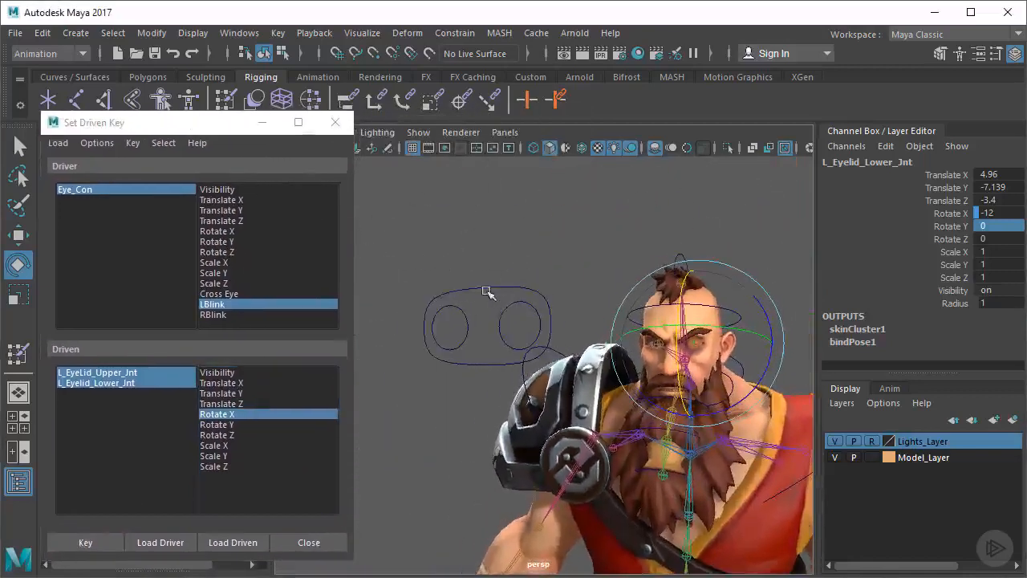
{"action": "left_click", "coordinate": [486, 291]}
{"action": "right_click_drag", "start_coordinate": [617, 294], "coordinate": [660, 297], "text": "alt"}
{"action": "left_click", "coordinate": [948, 317]}
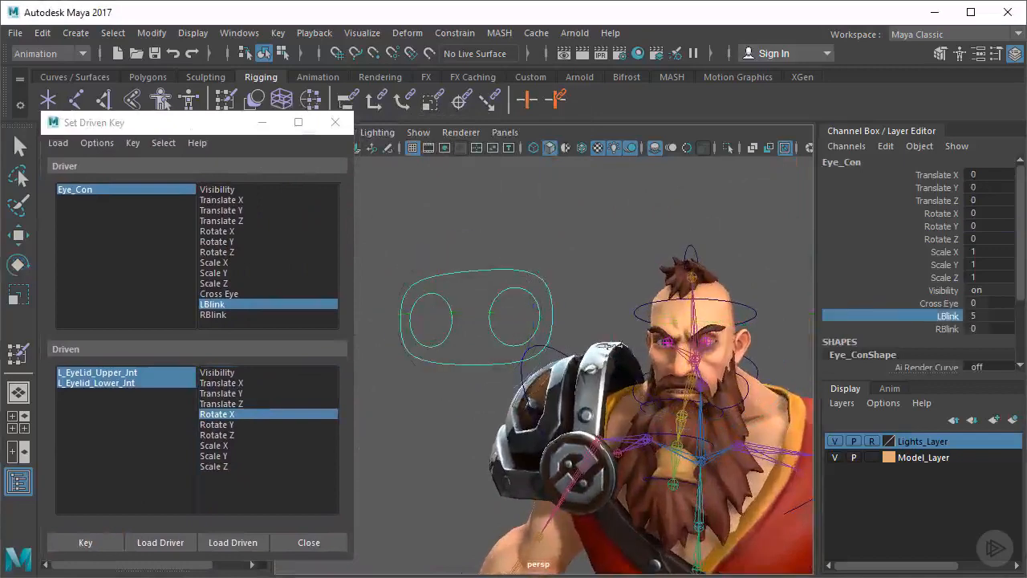
{"action": "middle_click_drag", "start_coordinate": [612, 346], "coordinate": [563, 353]}
{"action": "left_click_drag", "start_coordinate": [732, 337], "coordinate": [660, 340], "text": "alt"}
{"action": "right_click_drag", "start_coordinate": [660, 340], "coordinate": [723, 344], "text": "alt"}
{"action": "left_click_drag", "start_coordinate": [612, 366], "coordinate": [622, 340], "text": "alt"}
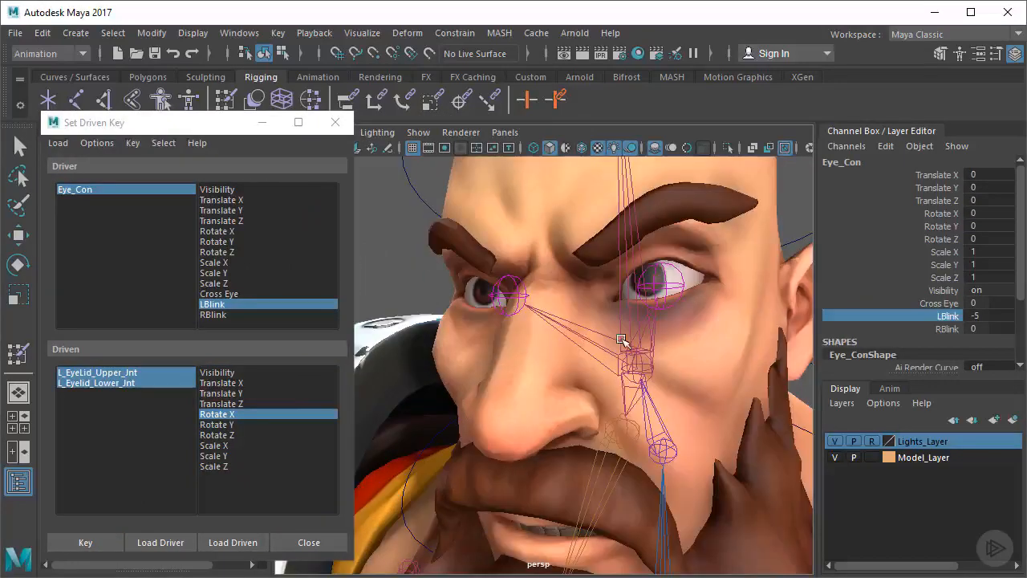
{"action": "middle_click_drag", "start_coordinate": [622, 340], "coordinate": [316, 373]}
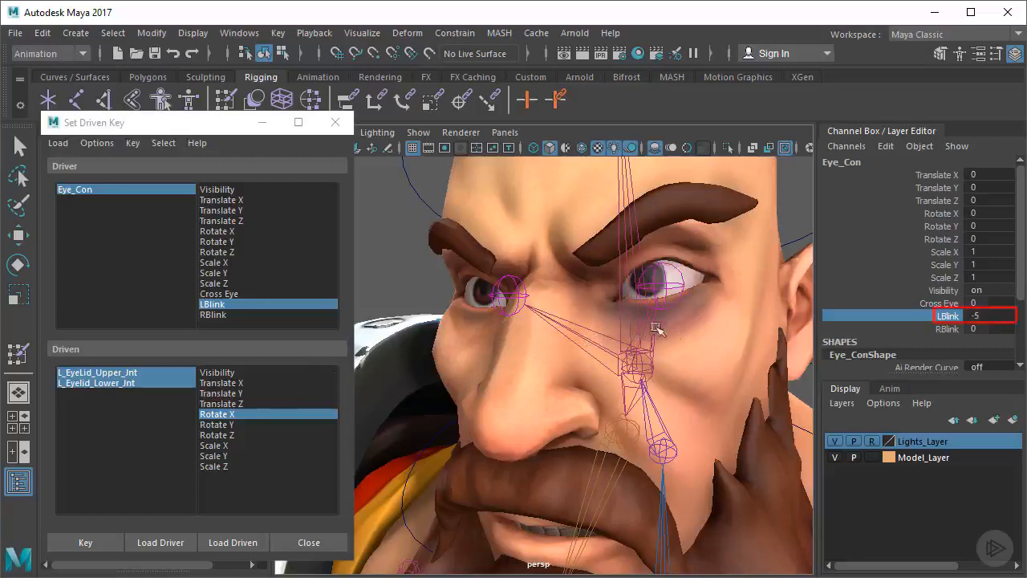
{"action": "left_click_drag", "start_coordinate": [584, 345], "coordinate": [621, 305], "text": "alt"}
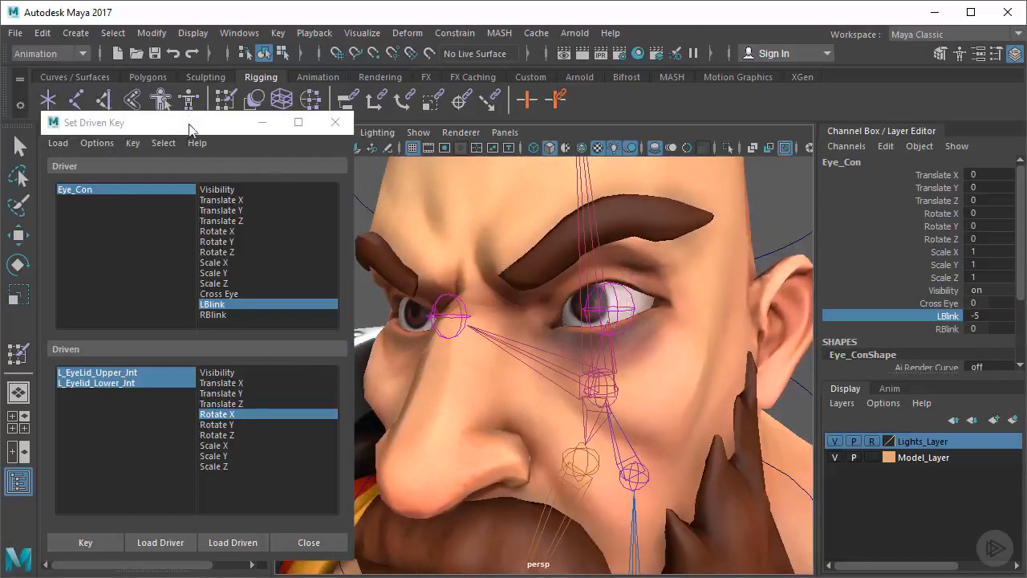
Rotate L_EyeLid_Upper_Jnt upward to widen the eye and set its Rotate X to -8
{"action": "left_click_drag", "start_coordinate": [190, 129], "coordinate": [412, 128]}
{"action": "left_click_drag", "start_coordinate": [642, 247], "coordinate": [670, 250], "text": "alt"}
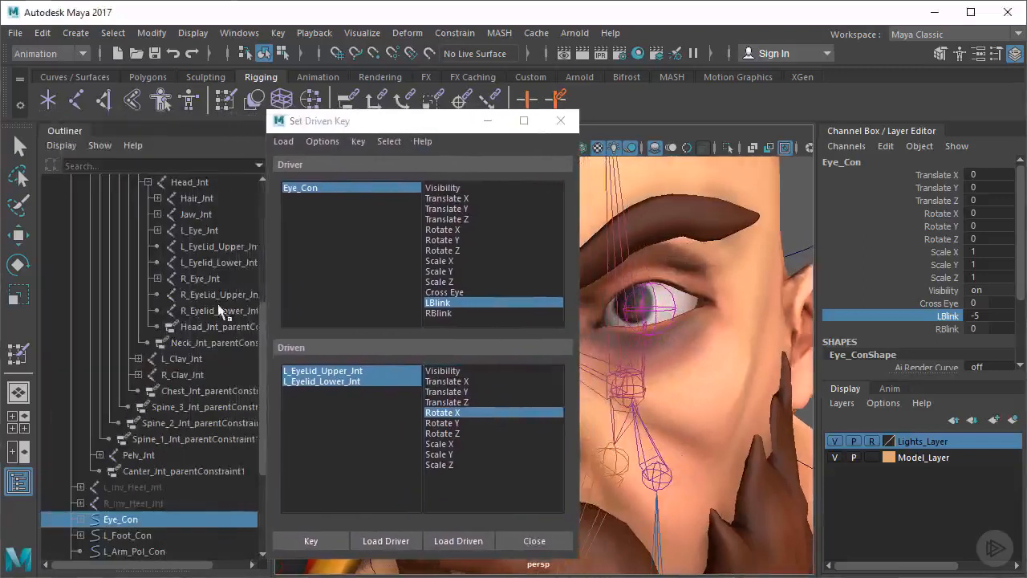
{"action": "left_click", "coordinate": [213, 246]}
{"action": "key", "text": "e"}
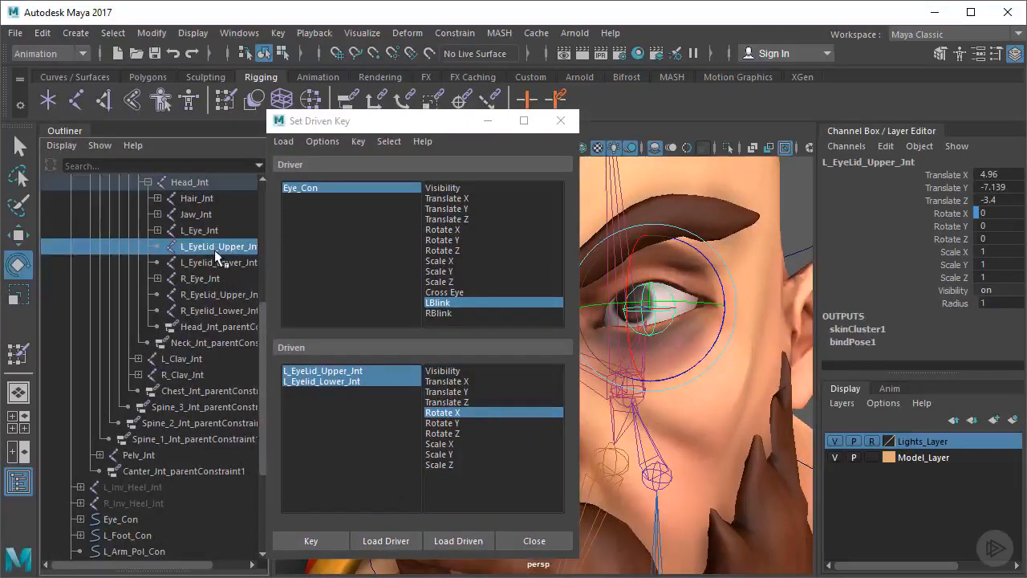
{"action": "left_click_drag", "start_coordinate": [617, 266], "coordinate": [632, 254]}
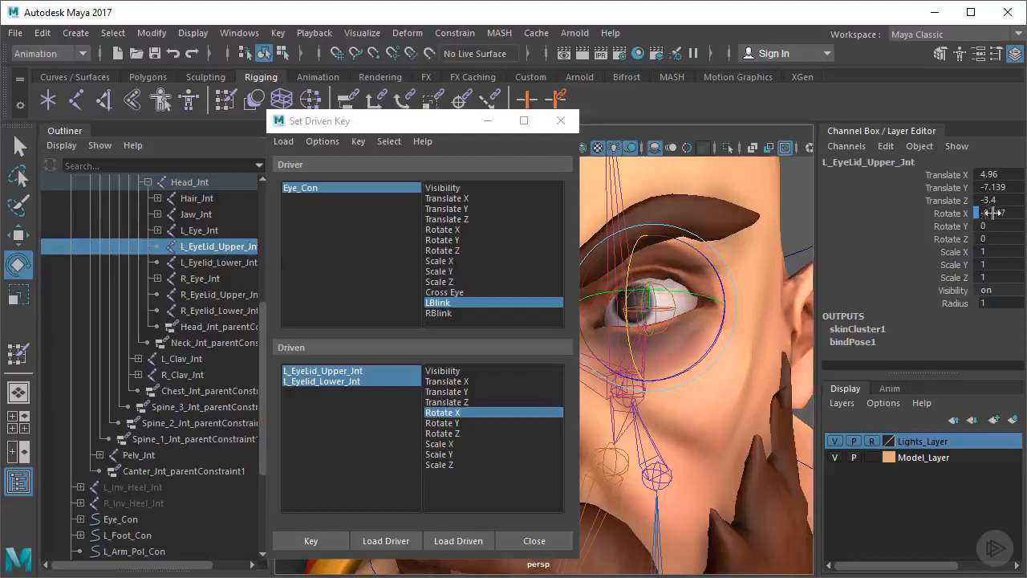
{"action": "type", "text": "-8"}
{"action": "key", "text": "Tab"}
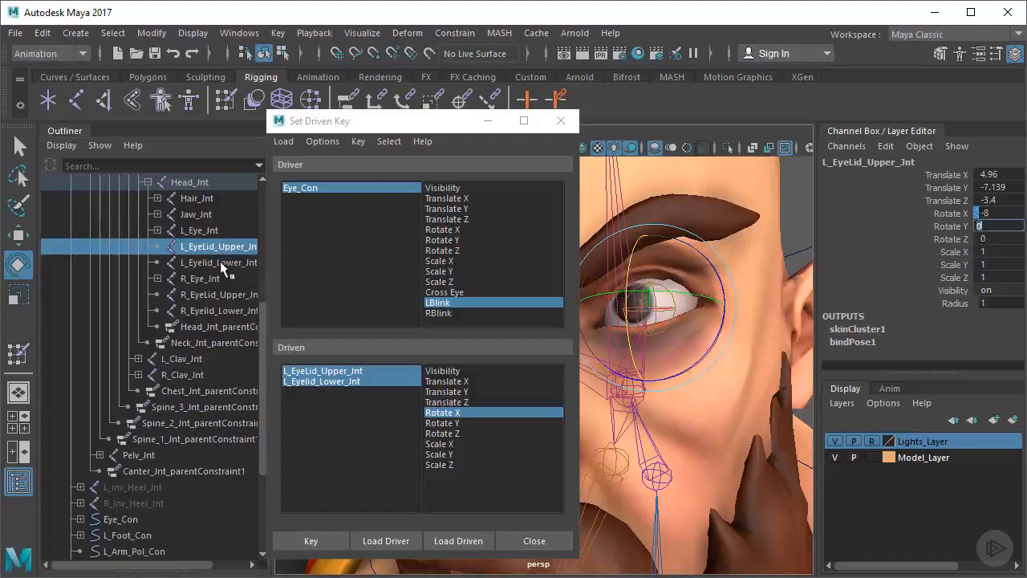
Set L_Eyelid_Lower_Jnt's Rotate X to 8 and key the wide-open pose of both left eyelids against LBlink
{"action": "left_click", "coordinate": [220, 262]}
{"action": "mouse_move", "coordinate": [632, 267]}
{"action": "left_mouse_down"}
{"action": "mouse_move", "coordinate": [631, 288]}
{"action": "mouse_move", "coordinate": [634, 263]}
{"action": "left_mouse_up"}
{"action": "left_click", "coordinate": [1008, 212]}
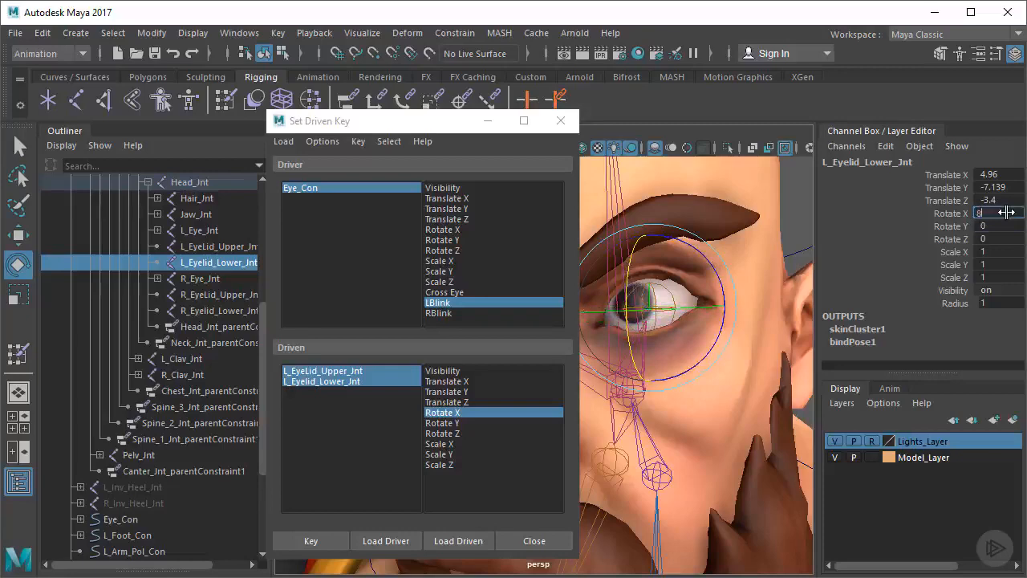
{"action": "key", "text": "Tab"}
{"action": "left_click", "coordinate": [311, 540]}
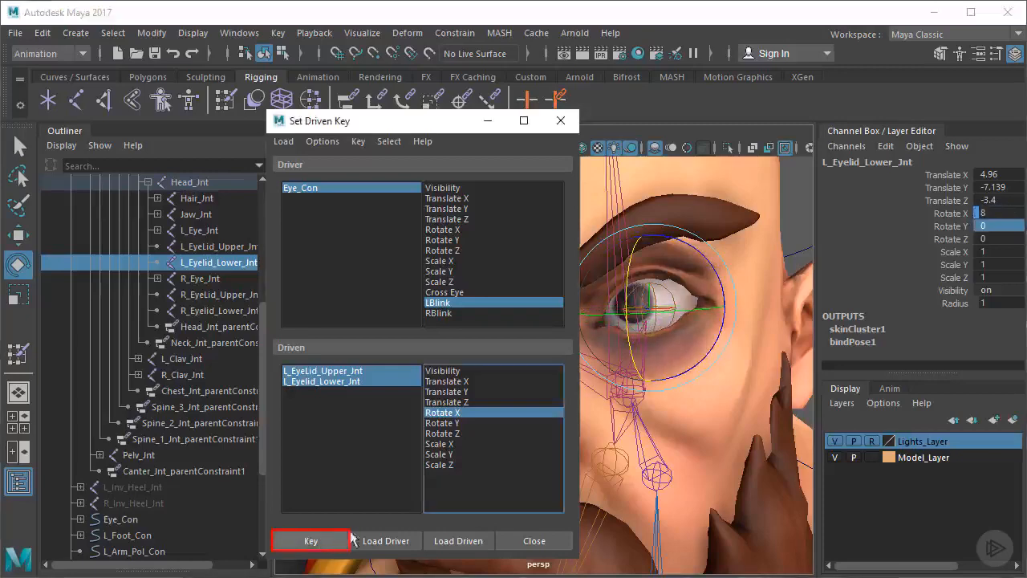
Select Eye_Con and scrub LBlink between its negative and positive values to test the left eyelids' motion
{"action": "left_click_drag", "start_coordinate": [438, 126], "coordinate": [257, 124]}
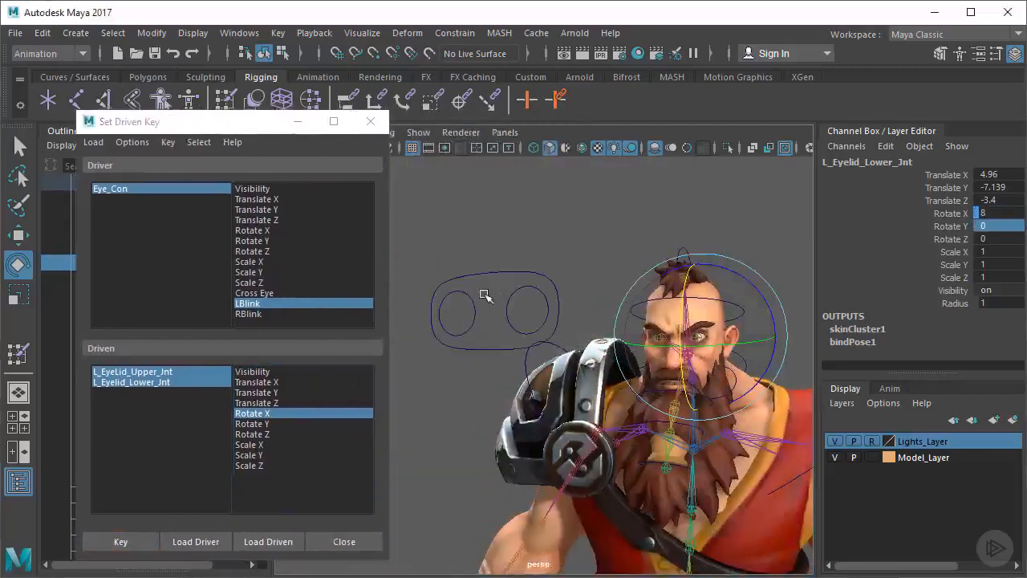
{"action": "left_click", "coordinate": [492, 255]}
{"action": "scroll", "coordinate": [619, 306], "scroll_direction": "up", "scroll_amount": 10}
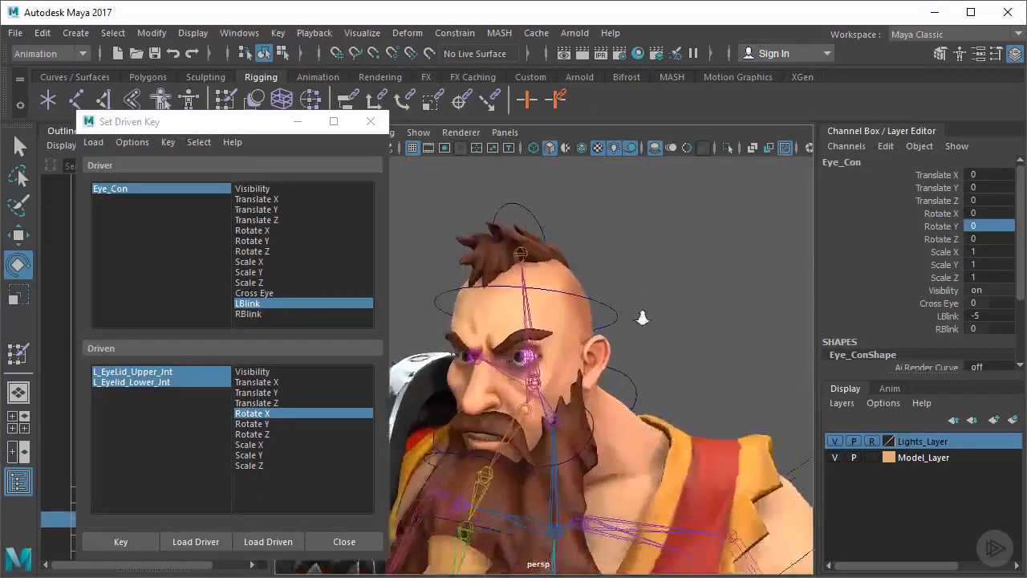
{"action": "left_click", "coordinate": [946, 317]}
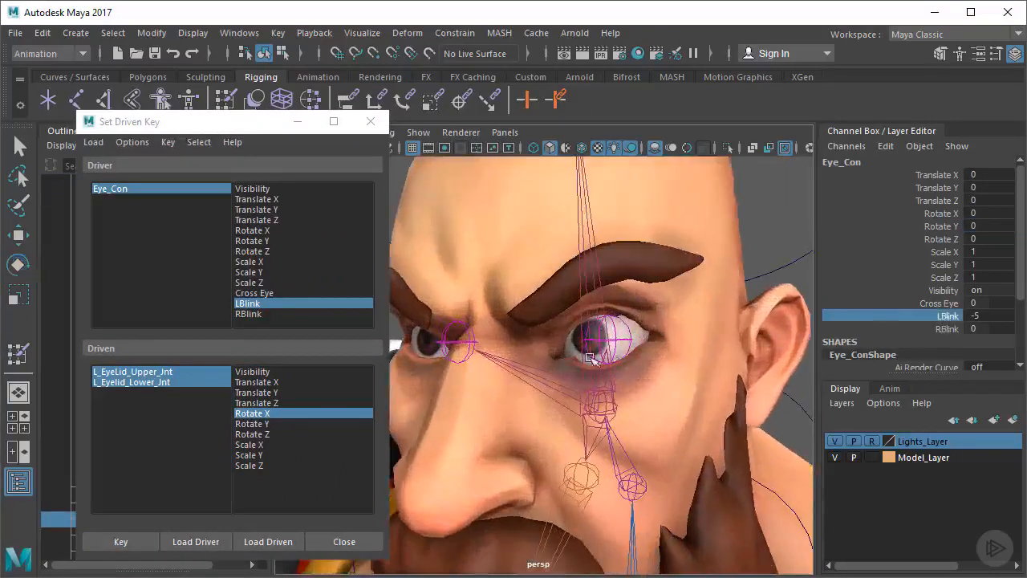
{"action": "middle_click_drag", "start_coordinate": [594, 362], "coordinate": [511, 371]}
{"action": "middle_click_drag", "start_coordinate": [594, 361], "coordinate": [738, 354]}
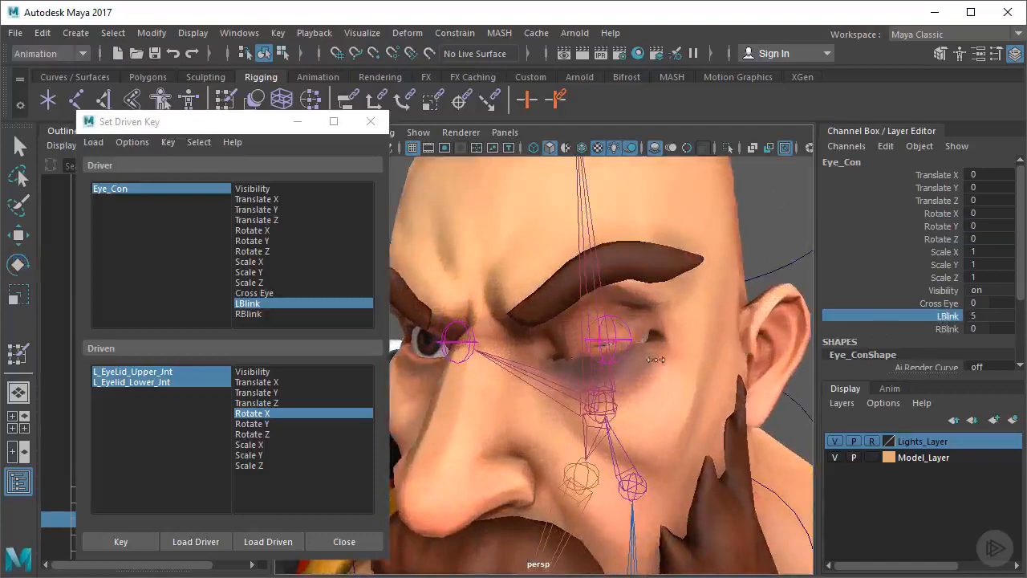
{"action": "middle_click_drag", "start_coordinate": [656, 360], "coordinate": [598, 380]}
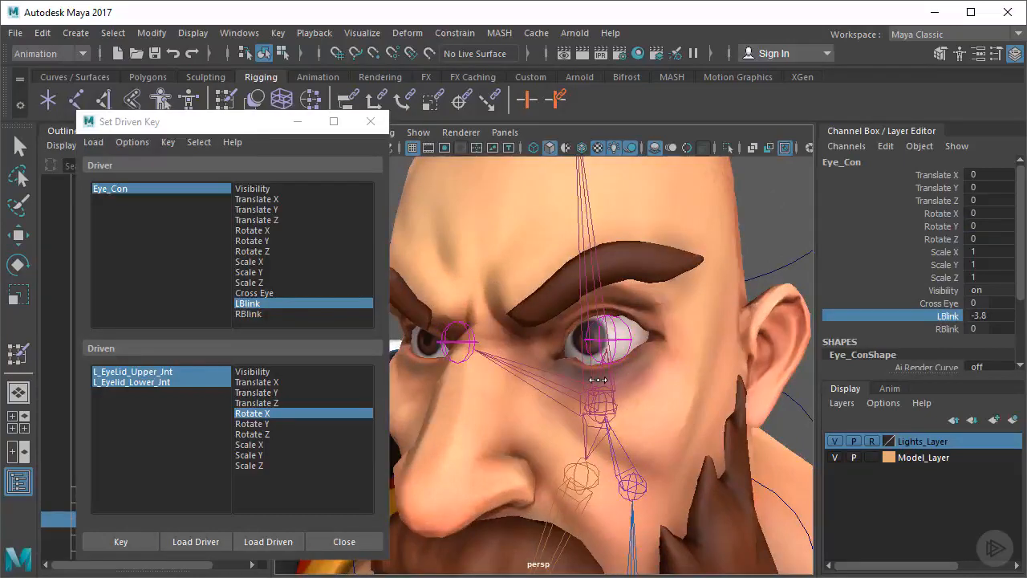
{"action": "left_click_drag", "start_coordinate": [598, 380], "coordinate": [694, 391], "text": "alt"}
Reset Eye_Con's LBlink attribute to 0
{"action": "left_click", "coordinate": [987, 316]}
{"action": "type", "text": "0"}
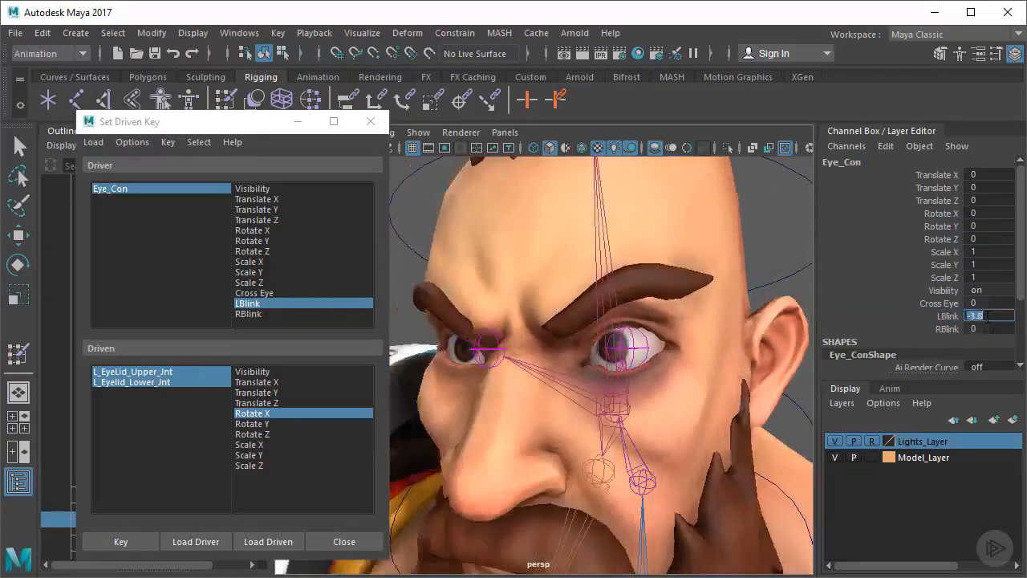
{"action": "key", "text": "Tab"}
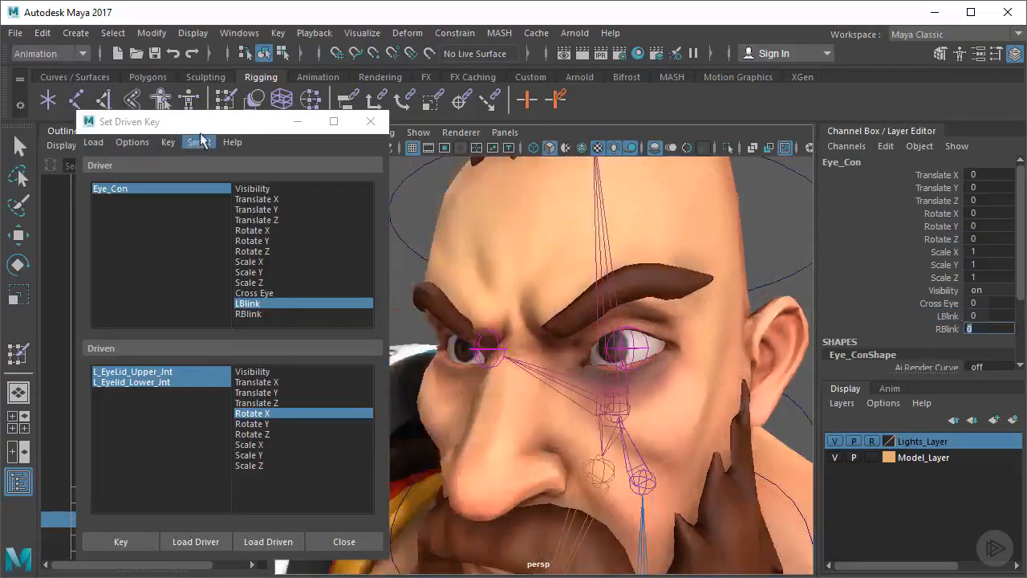
{"action": "left_click_drag", "start_coordinate": [534, 367], "coordinate": [557, 368], "text": "alt"}
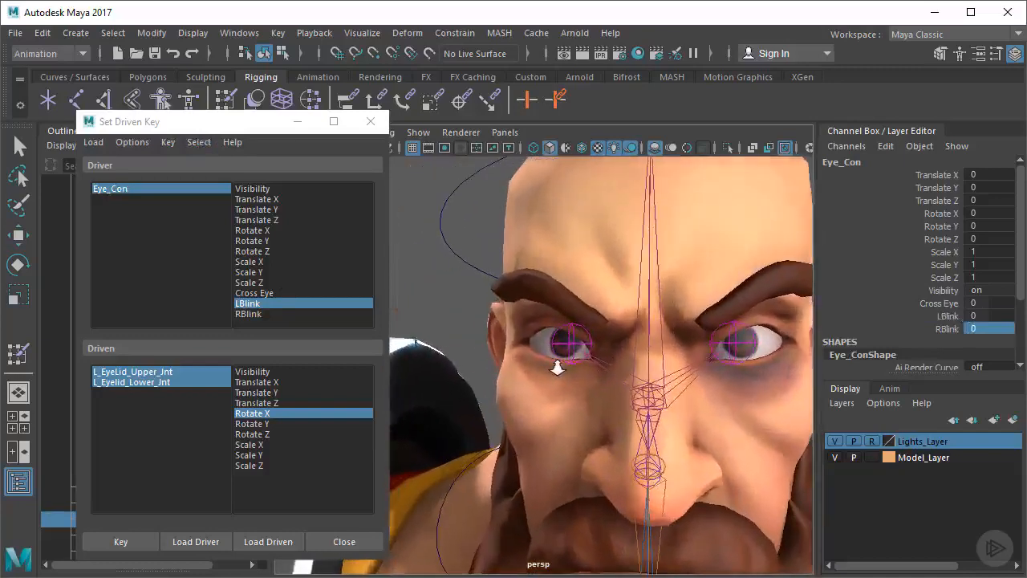
Choose RBlink as Eye_Con's driver attribute in the Set Driven Key window
{"action": "left_click_drag", "start_coordinate": [170, 128], "coordinate": [272, 123]}
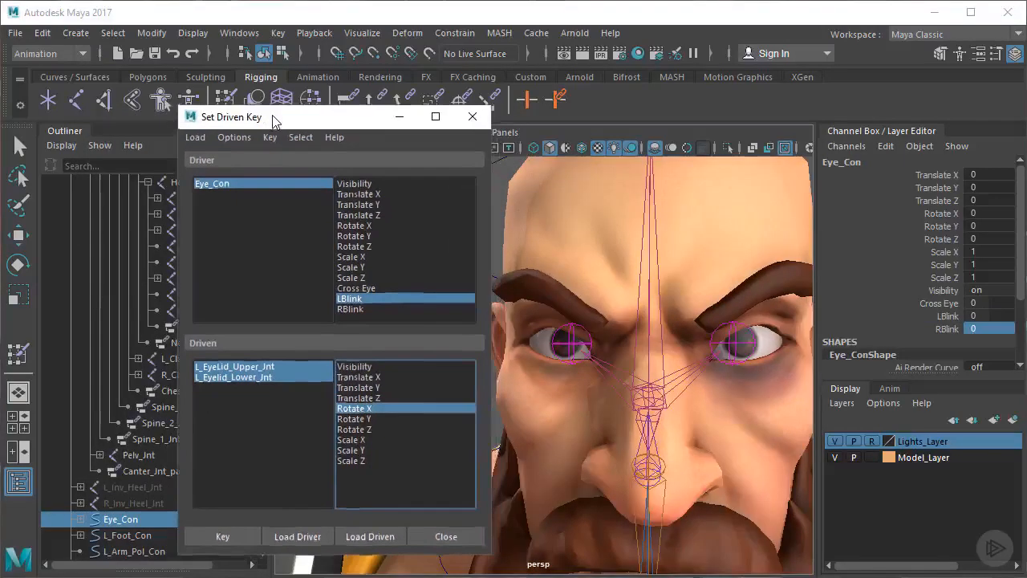
{"action": "left_click", "coordinate": [351, 314]}
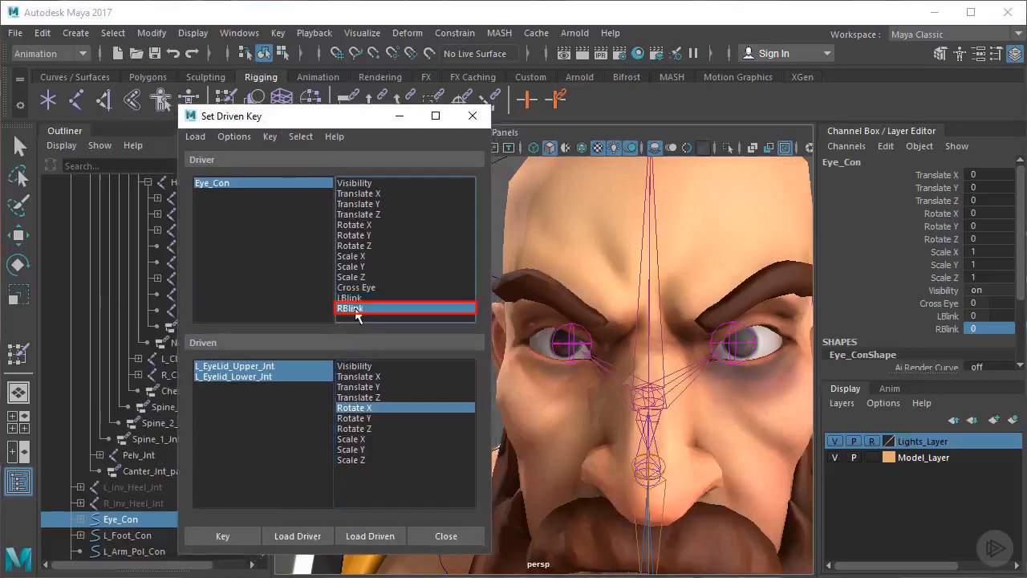
{"action": "left_click_drag", "start_coordinate": [293, 125], "coordinate": [392, 141]}
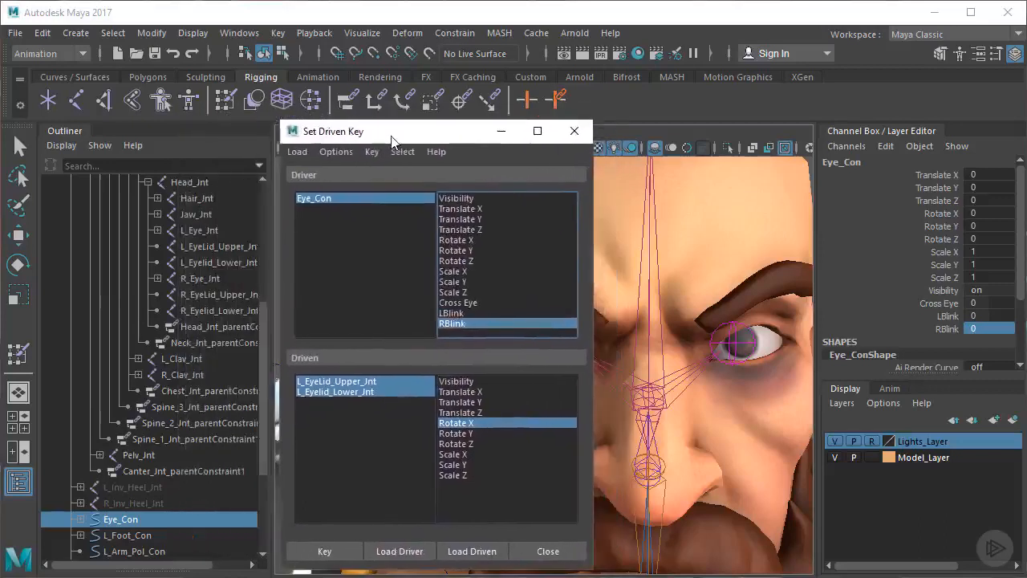
Load R_EyeLid_Upper_Jnt and R_Eyelid_Lower_Jnt as driven objects and key their Rotate X in the neutral pose against RBlink
{"action": "left_click", "coordinate": [213, 294]}
{"action": "left_click", "coordinate": [218, 310], "text": "ctrl"}
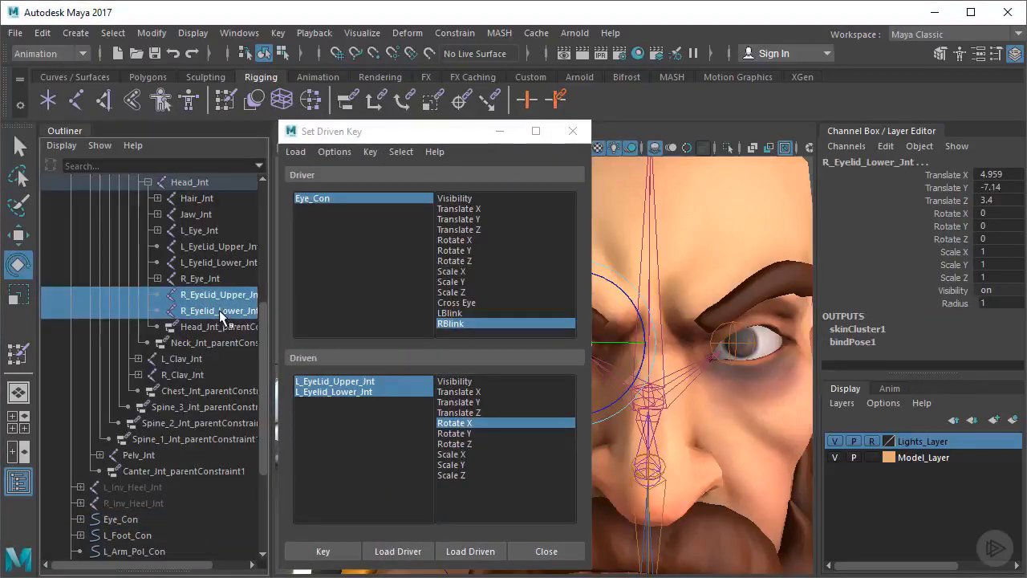
{"action": "left_click", "coordinate": [470, 554]}
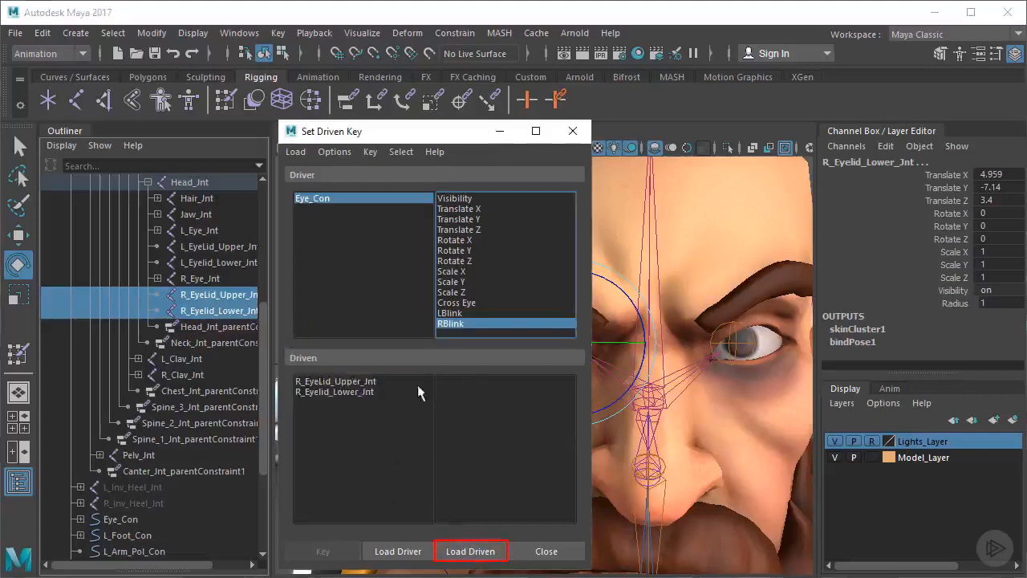
{"action": "left_click", "coordinate": [358, 385]}
{"action": "left_click", "coordinate": [353, 392], "text": "shift"}
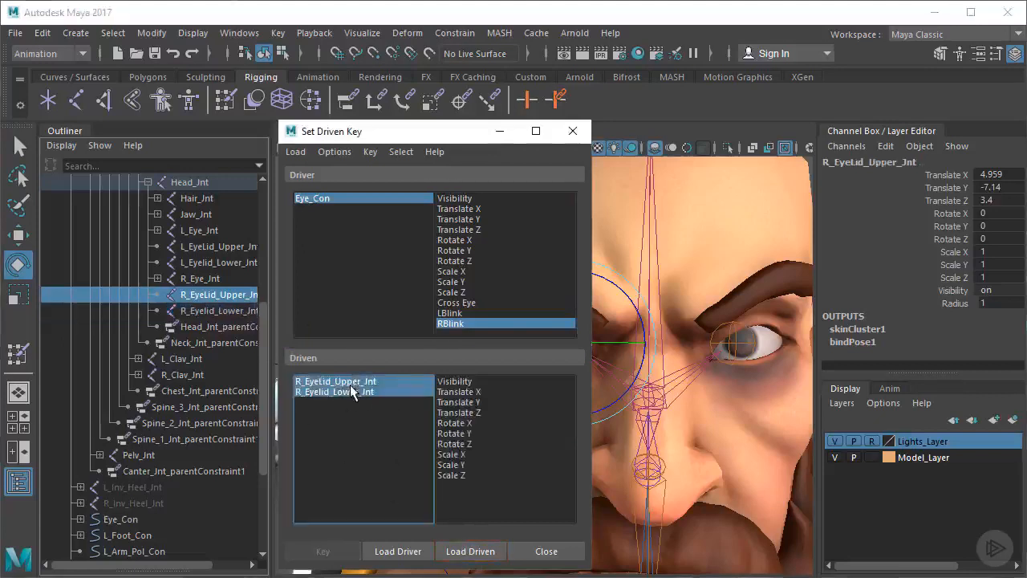
{"action": "left_click", "coordinate": [455, 423]}
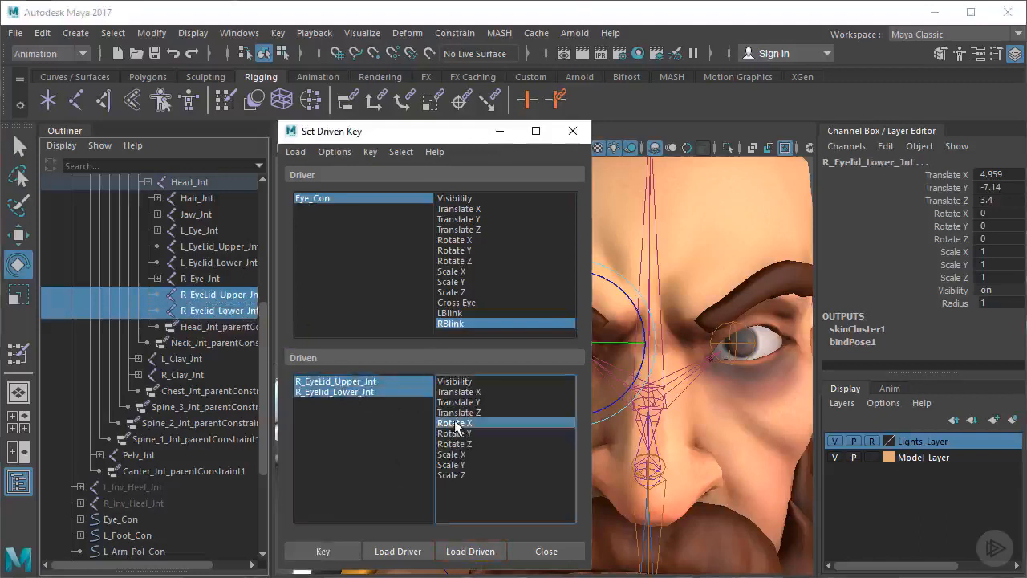
{"action": "left_click_drag", "start_coordinate": [417, 131], "coordinate": [348, 105]}
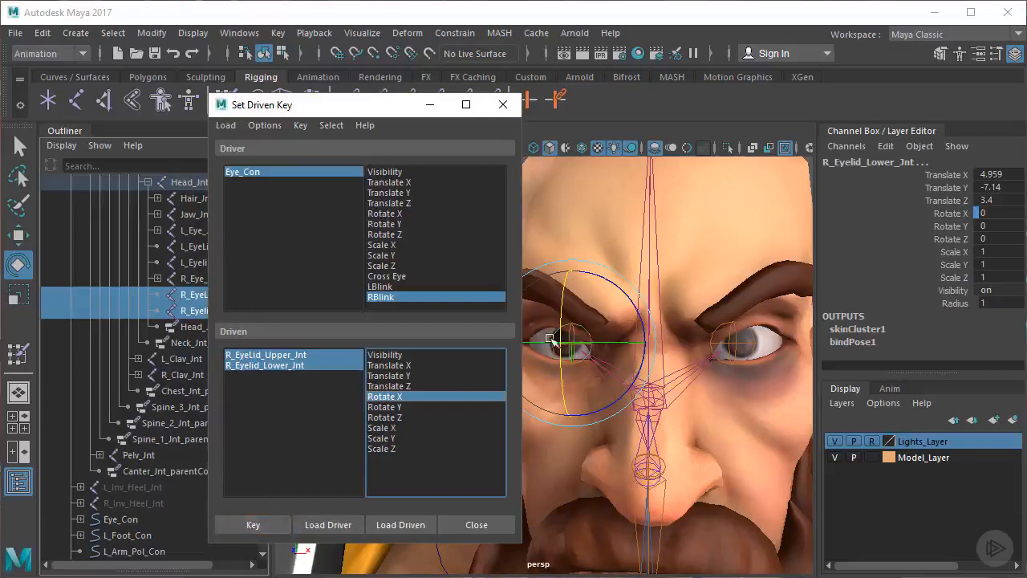
Select Eye_Con and set its RBlink attribute to 5
{"action": "scroll", "coordinate": [676, 369], "scroll_direction": "down", "scroll_amount": 6}
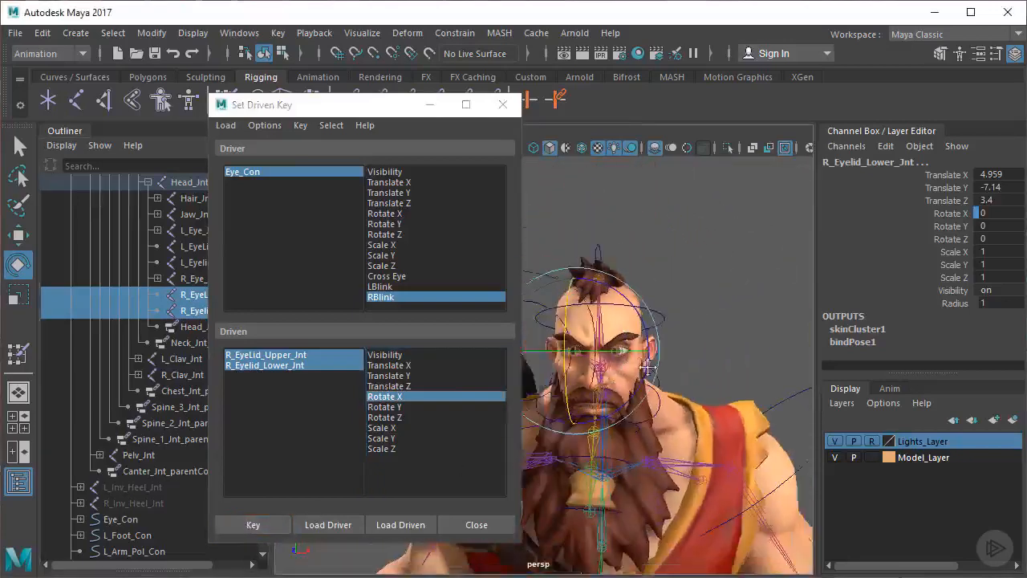
{"action": "middle_click_drag", "start_coordinate": [676, 357], "coordinate": [663, 365], "text": "alt"}
{"action": "left_click_drag", "start_coordinate": [658, 214], "coordinate": [609, 172]}
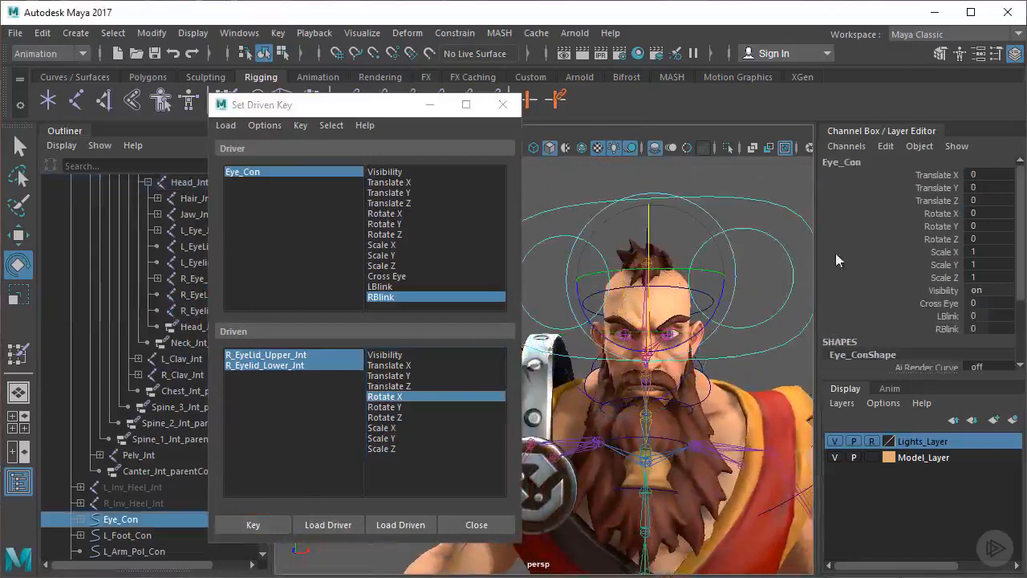
{"action": "left_click", "coordinate": [946, 329]}
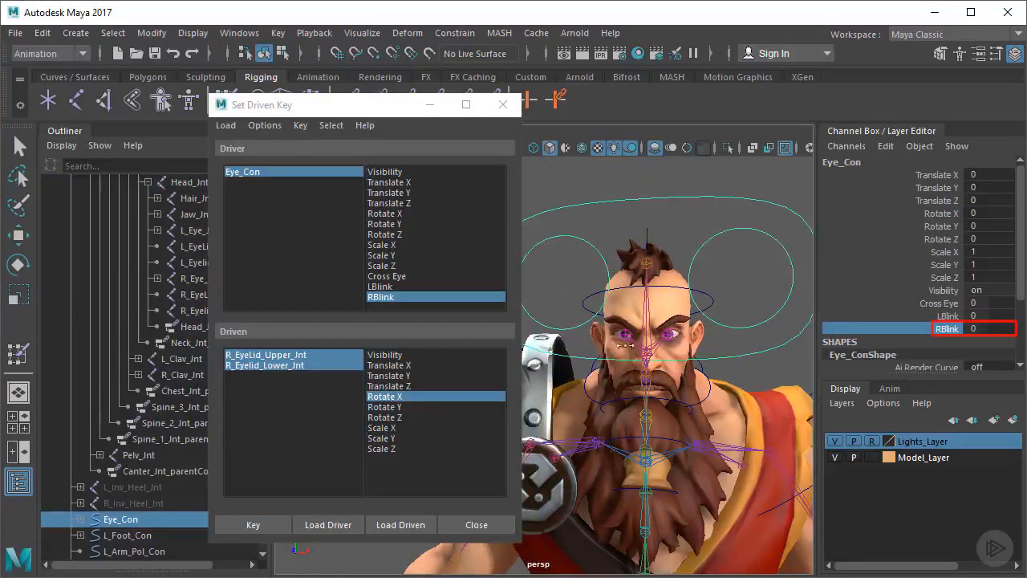
Rotate R_EyeLid_Upper_Jnt downward to close the right eye and set its Rotate X to 23
{"action": "scroll", "coordinate": [654, 365], "scroll_direction": "up", "scroll_amount": 8}
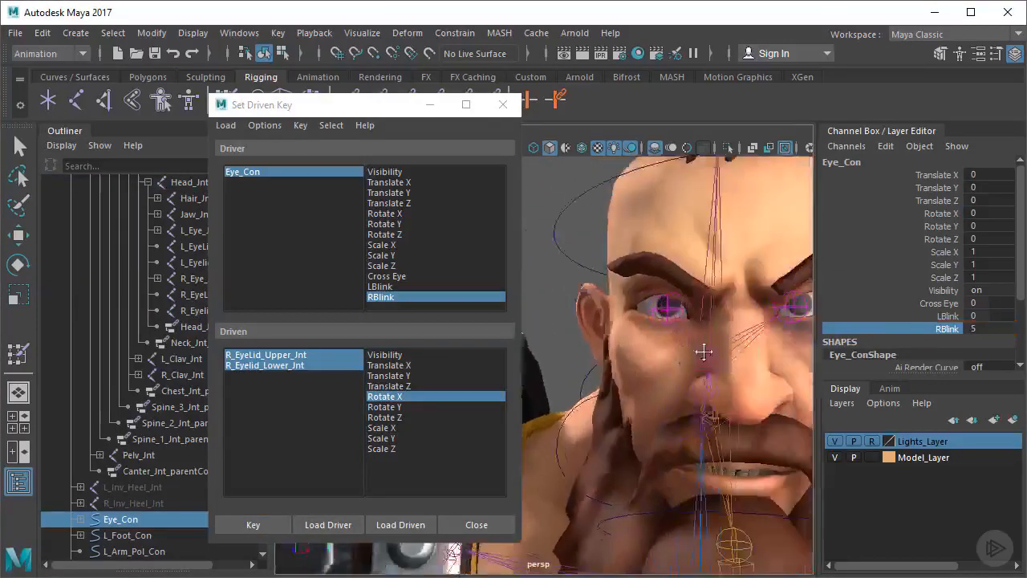
{"action": "middle_click_drag", "start_coordinate": [662, 365], "coordinate": [658, 365], "text": "alt"}
{"action": "left_click_drag", "start_coordinate": [658, 365], "coordinate": [670, 365], "text": "alt"}
{"action": "middle_click_drag", "start_coordinate": [670, 365], "coordinate": [610, 354], "text": "alt"}
{"action": "right_click_drag", "start_coordinate": [610, 354], "coordinate": [626, 347], "text": "alt"}
{"action": "left_click", "coordinate": [614, 314]}
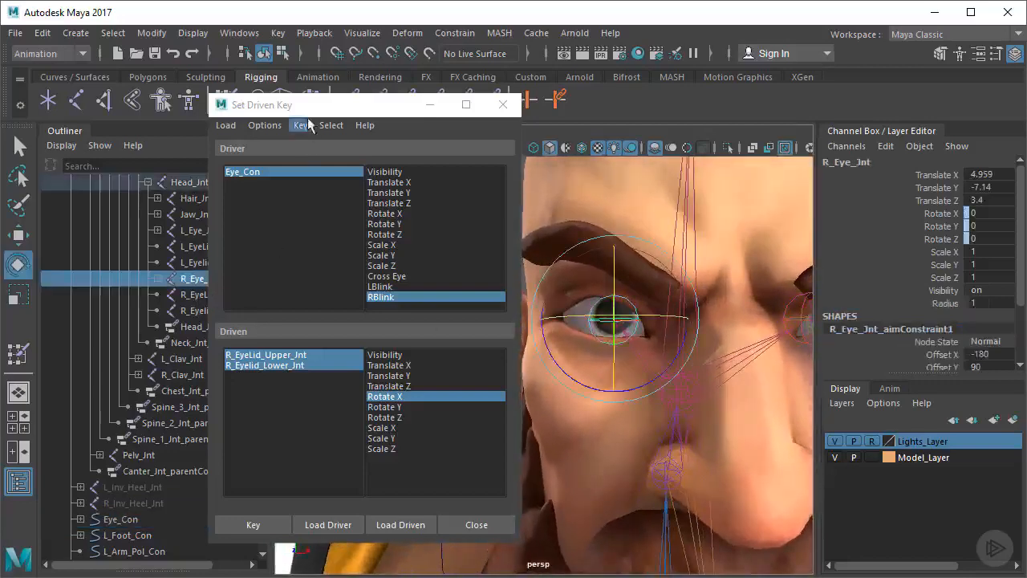
{"action": "left_click_drag", "start_coordinate": [318, 105], "coordinate": [361, 107]}
{"action": "left_click", "coordinate": [218, 293]}
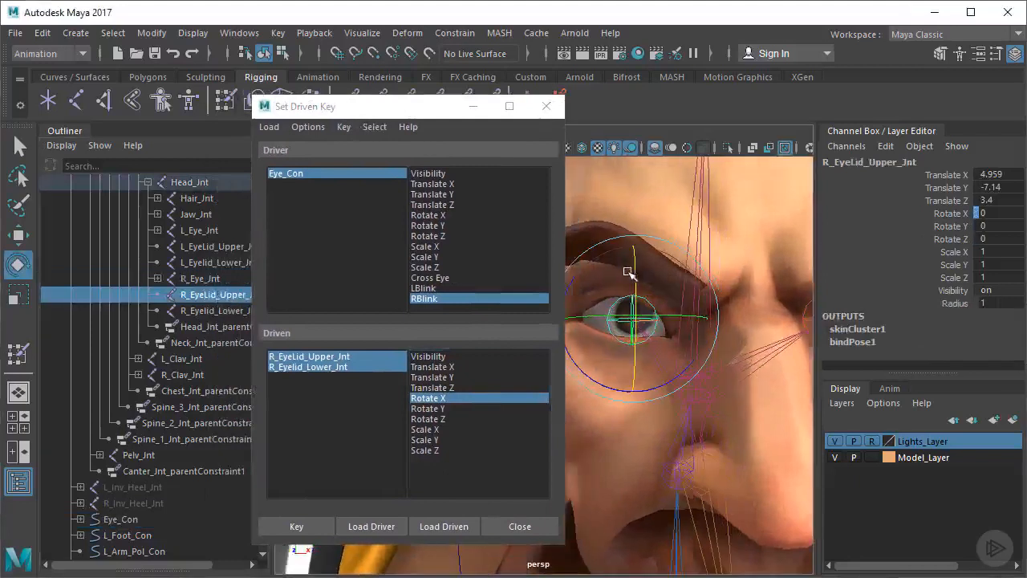
{"action": "left_click_drag", "start_coordinate": [635, 278], "coordinate": [636, 297]}
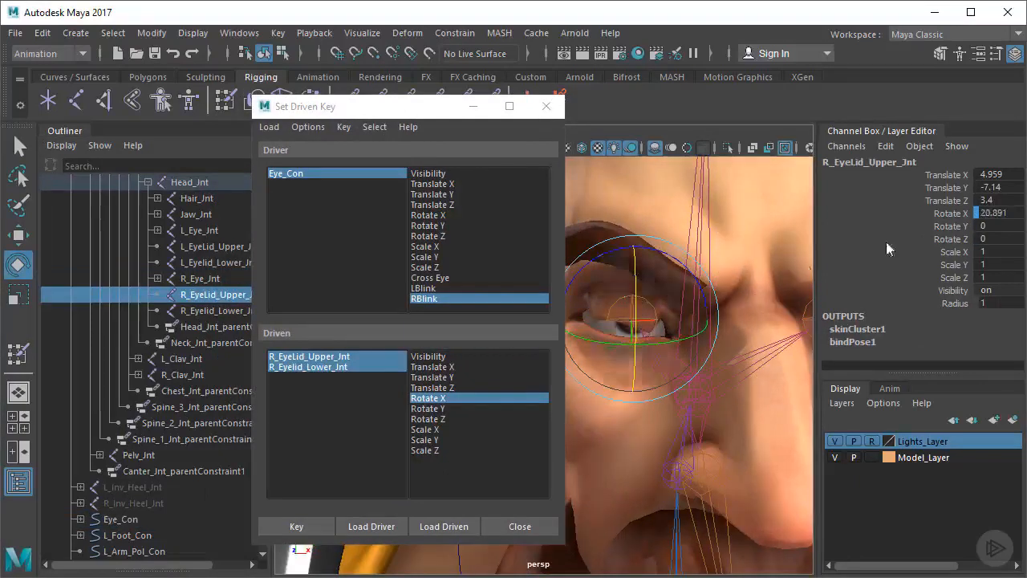
{"action": "left_click", "coordinate": [996, 212]}
{"action": "type", "text": "23"}
{"action": "key", "text": "Tab"}
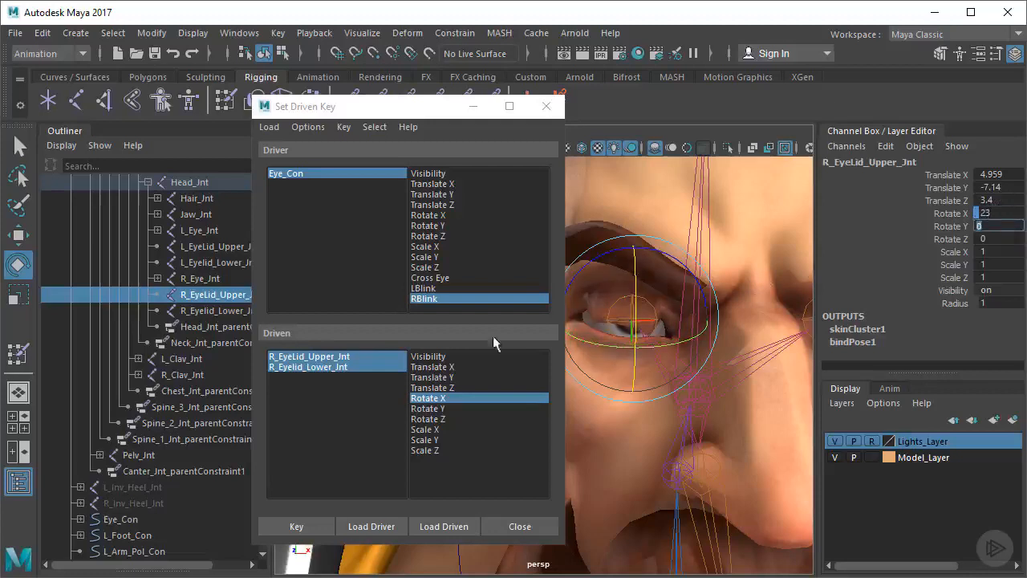
Raise R_Eyelid_Lower_Jnt to a Rotate X of -12 and key the closed pose of both right eyelids against RBlink
{"action": "left_click", "coordinate": [222, 311]}
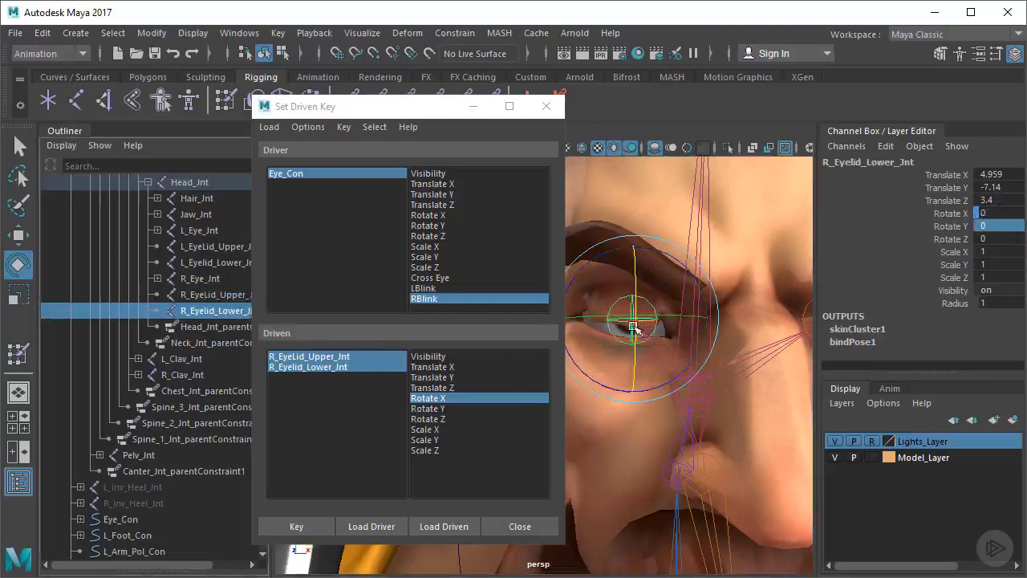
{"action": "left_click_drag", "start_coordinate": [635, 328], "coordinate": [641, 309]}
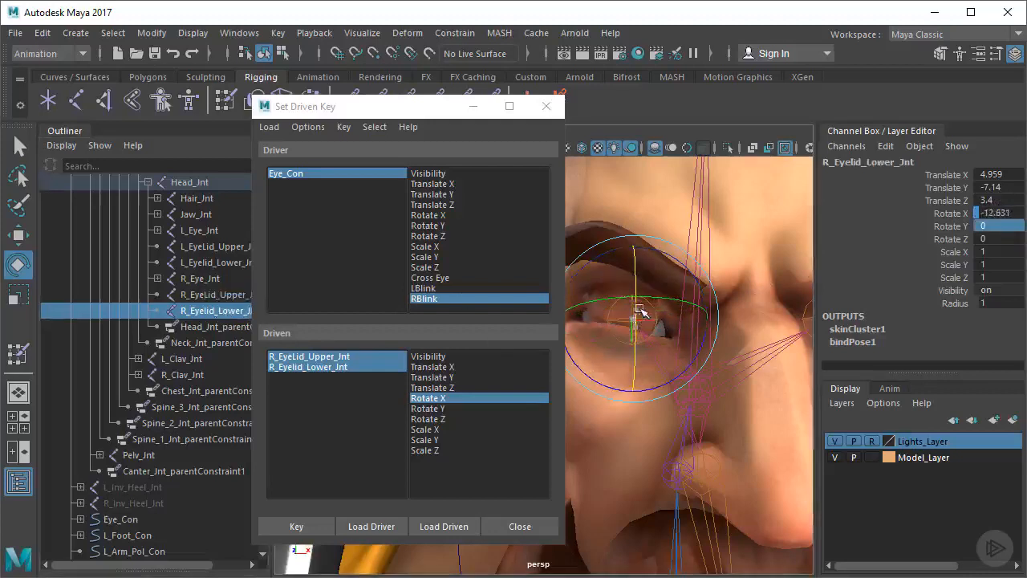
{"action": "left_click", "coordinate": [998, 217]}
{"action": "type", "text": "-12"}
{"action": "key", "text": "Tab"}
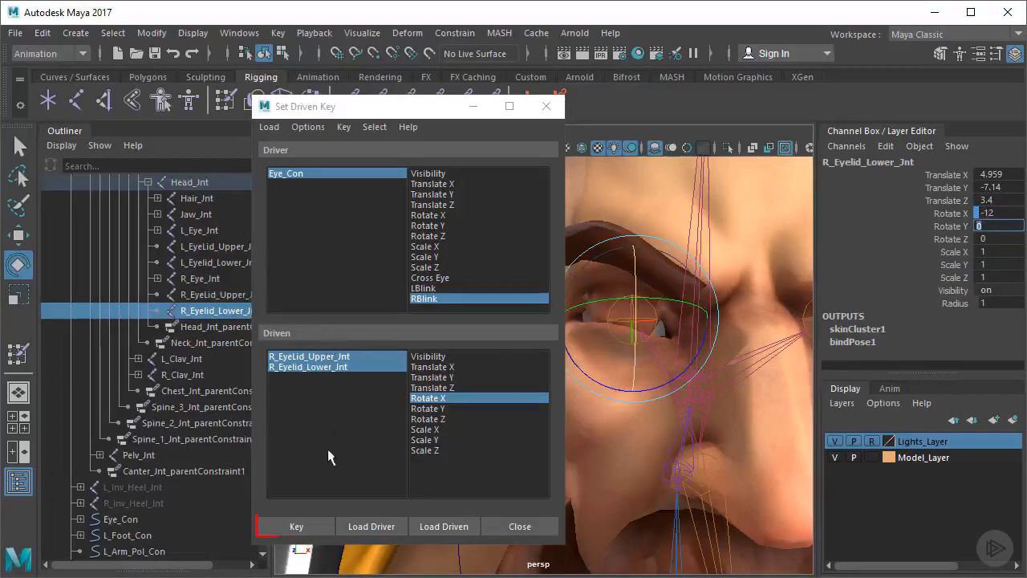
{"action": "left_click", "coordinate": [321, 523]}
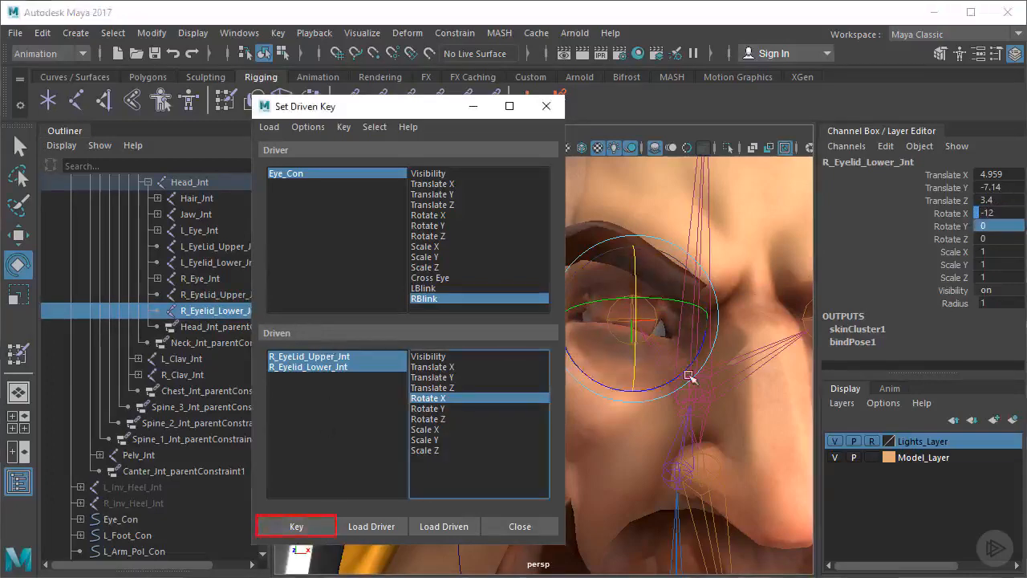
Select Eye_Con again and set its RBlink attribute to -5
{"action": "scroll", "coordinate": [681, 391], "scroll_direction": "down", "scroll_amount": 3}
{"action": "scroll", "coordinate": [690, 384], "scroll_direction": "down", "scroll_amount": 4}
{"action": "left_click_drag", "start_coordinate": [699, 378], "coordinate": [747, 275], "text": "alt"}
{"action": "left_click_drag", "start_coordinate": [713, 175], "coordinate": [713, 175]}
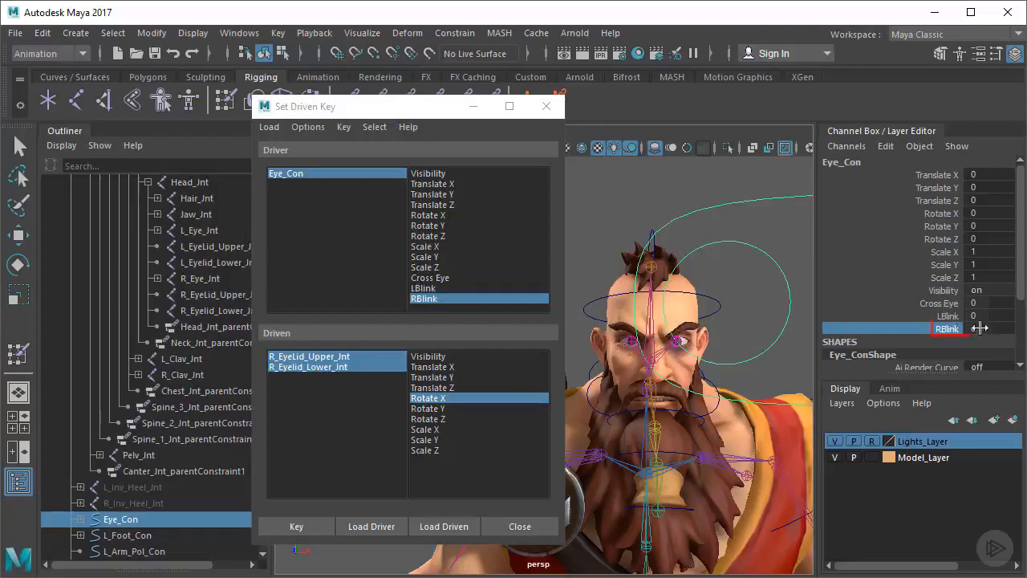
{"action": "middle_click_drag", "start_coordinate": [747, 326], "coordinate": [696, 327]}
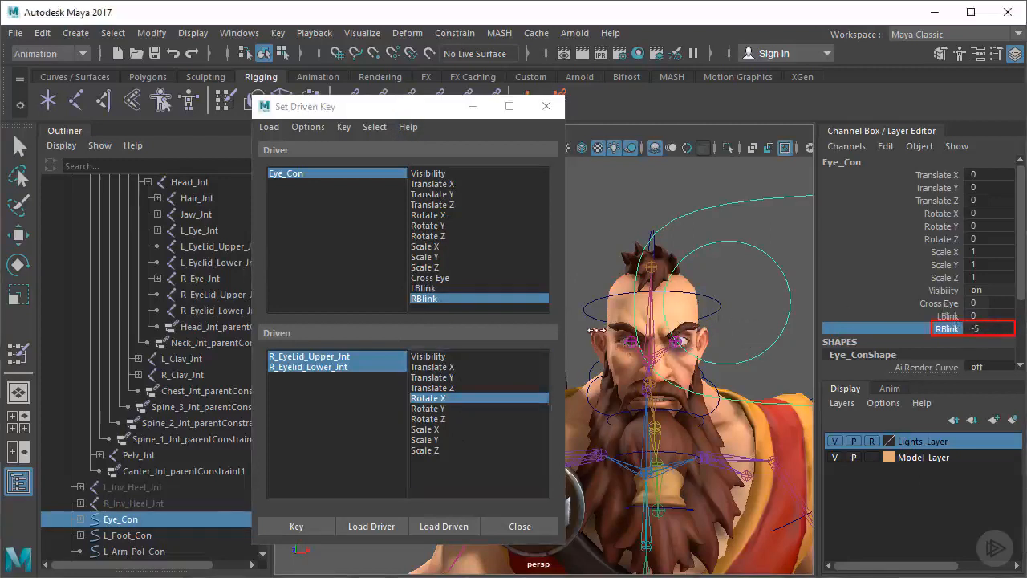
Rotate R_EyeLid_Upper_Jnt upward to widen the right eye and set its Rotate X to -8
{"action": "scroll", "coordinate": [656, 344], "scroll_direction": "up", "scroll_amount": 8}
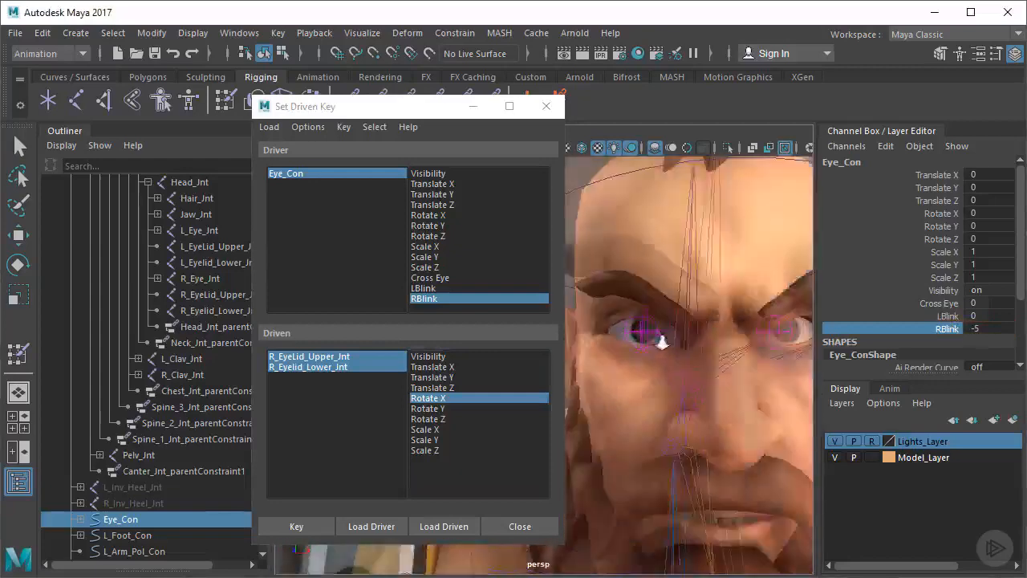
{"action": "scroll", "coordinate": [662, 344], "scroll_direction": "up", "scroll_amount": 4}
{"action": "left_click", "coordinate": [209, 297]}
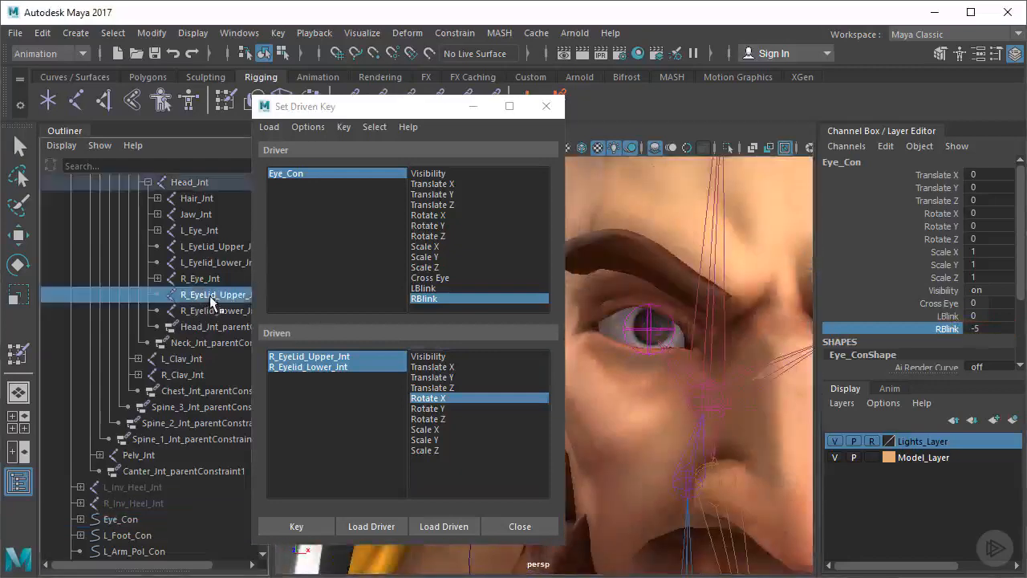
{"action": "key", "text": "e"}
{"action": "left_click_drag", "start_coordinate": [654, 303], "coordinate": [655, 325]}
{"action": "left_click", "coordinate": [995, 214]}
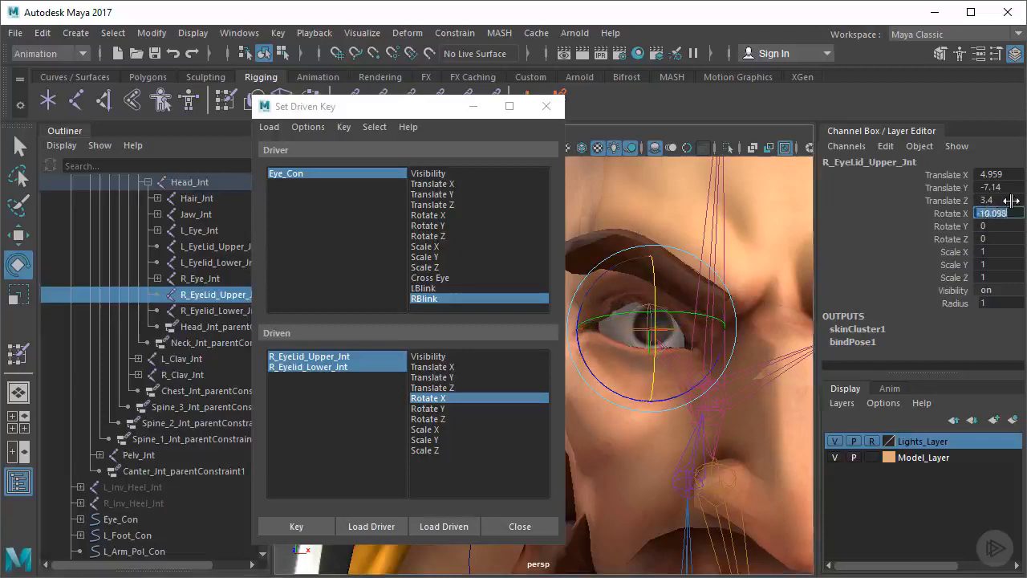
{"action": "type", "text": "-8"}
{"action": "key", "text": "Tab"}
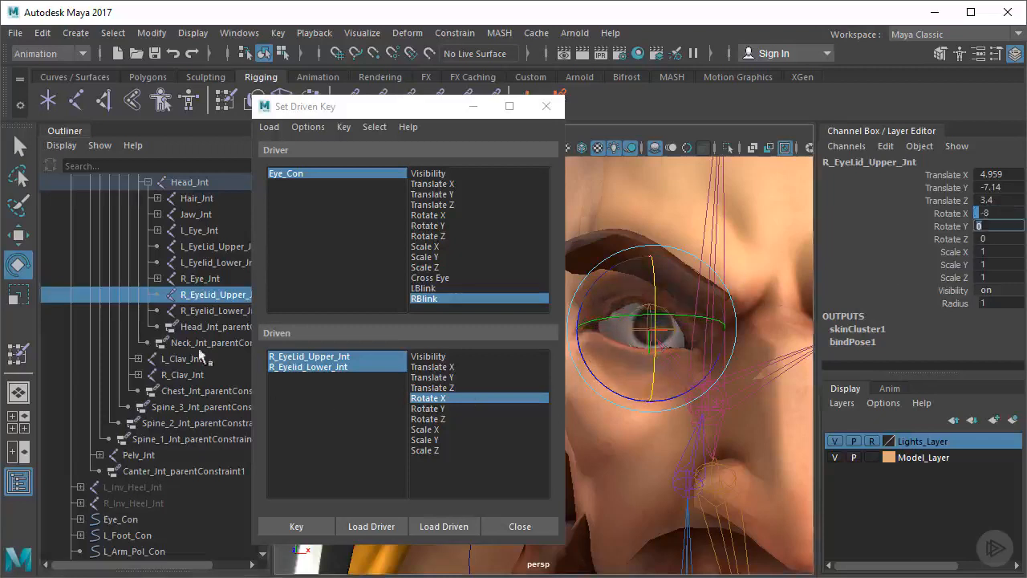
Set R_Eyelid_Lower_Jnt's Rotate X to 8, key the wide-open right eyelids against RBlink, and close Set Driven Key
{"action": "left_click", "coordinate": [198, 312]}
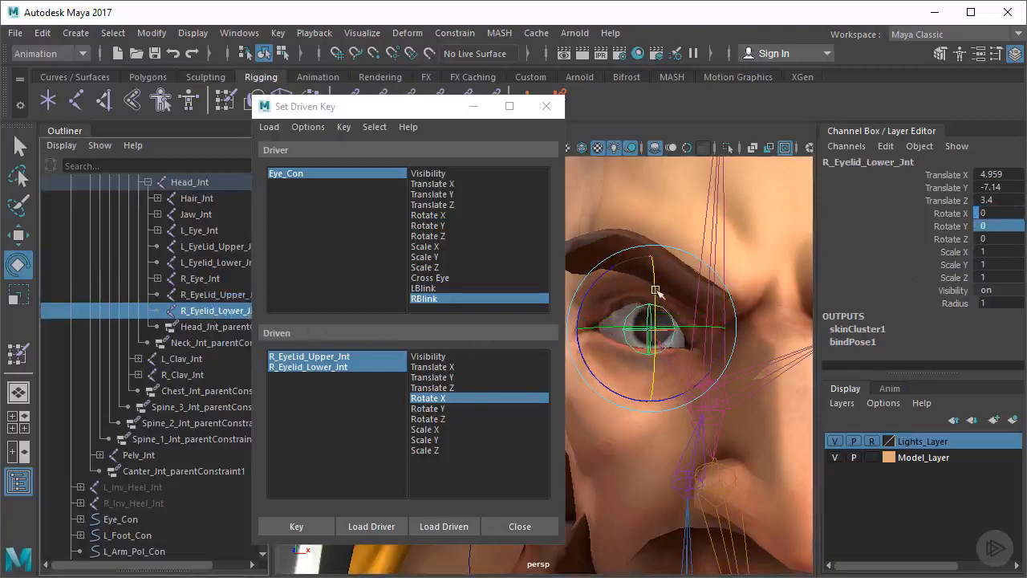
{"action": "left_click_drag", "start_coordinate": [656, 290], "coordinate": [655, 309]}
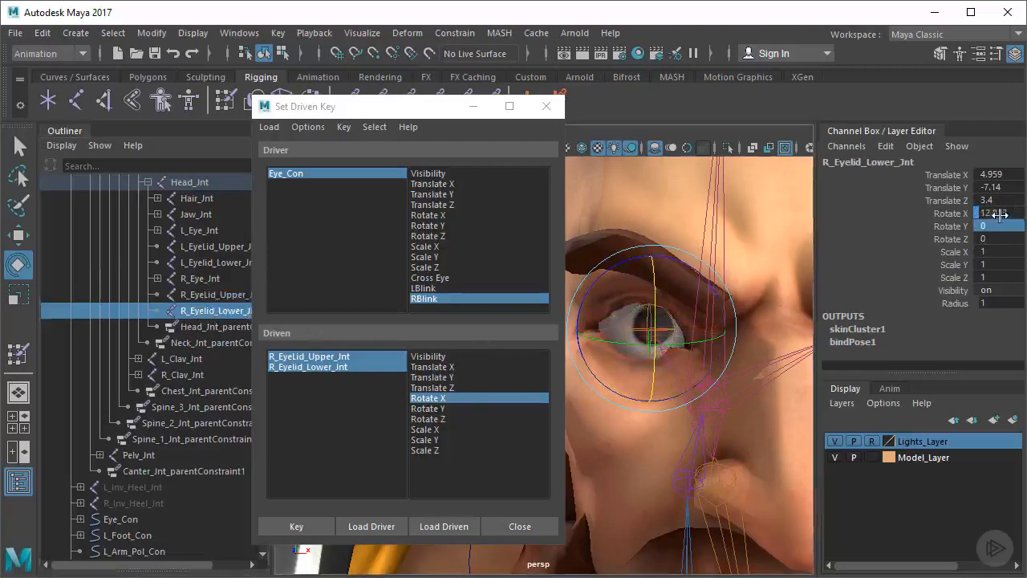
{"action": "type", "text": "8"}
{"action": "key", "text": "Tab"}
{"action": "left_click", "coordinate": [296, 526]}
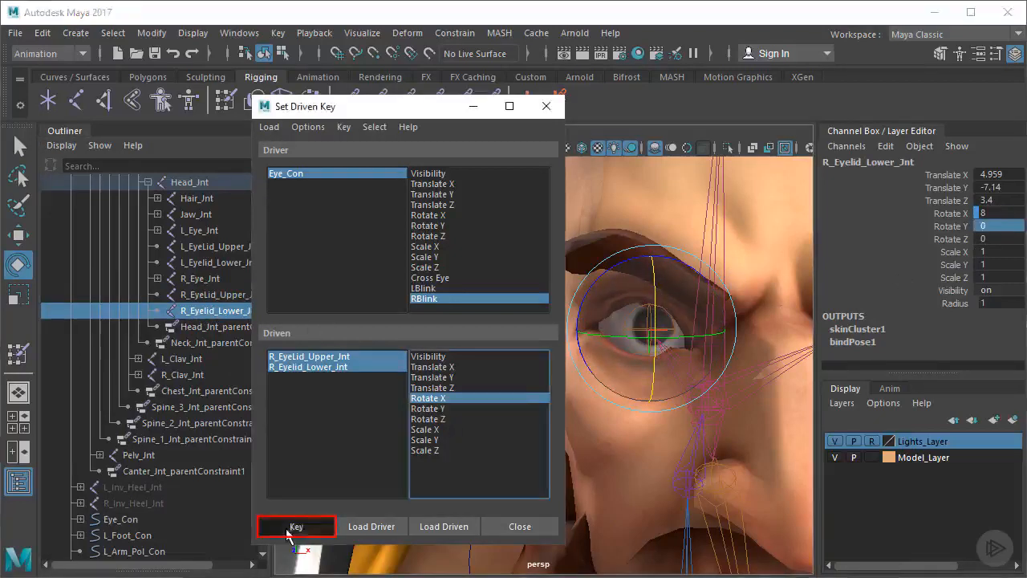
{"action": "left_click_drag", "start_coordinate": [438, 110], "coordinate": [396, 110]}
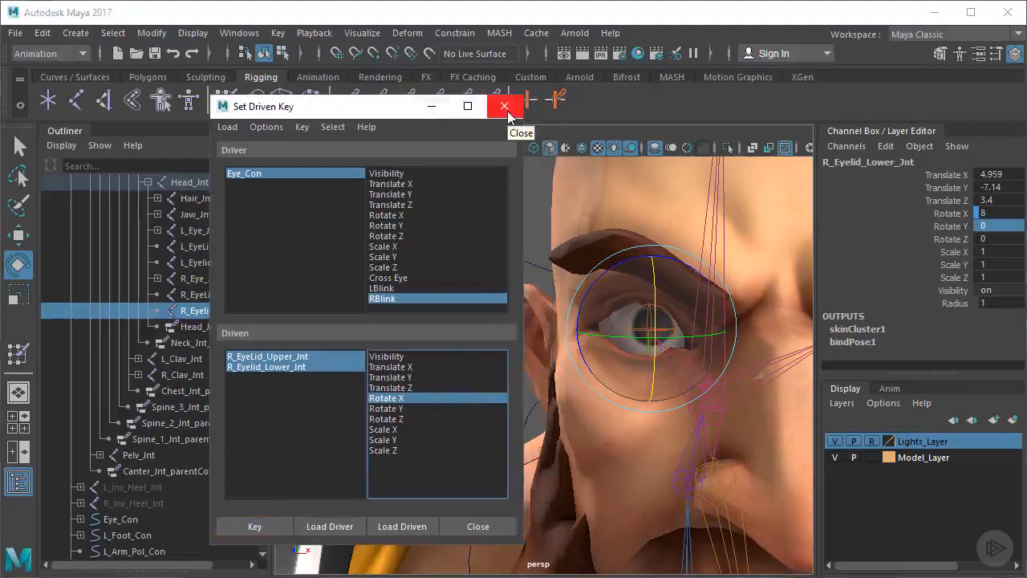
{"action": "left_click", "coordinate": [508, 114]}
Select Eye_Con and scrub LBlink and RBlink together between -5 and 5 to test both eyes' blinking
{"action": "scroll", "coordinate": [468, 383], "scroll_direction": "down", "scroll_amount": 5}
{"action": "middle_click_drag", "start_coordinate": [468, 382], "coordinate": [471, 376], "text": "alt"}
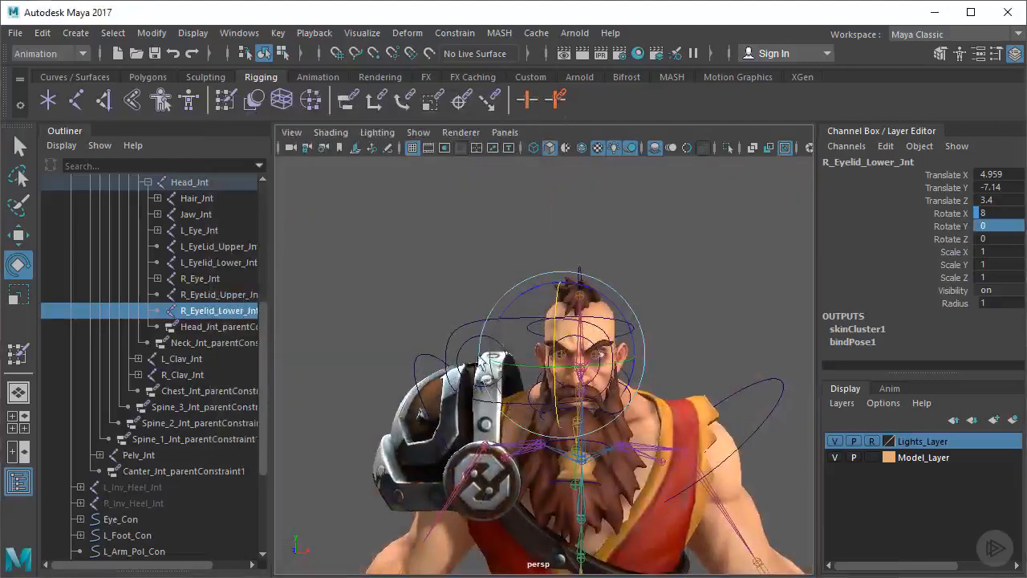
{"action": "key", "text": "q"}
{"action": "left_click", "coordinate": [493, 313]}
{"action": "left_click_drag", "start_coordinate": [951, 316], "coordinate": [955, 329]}
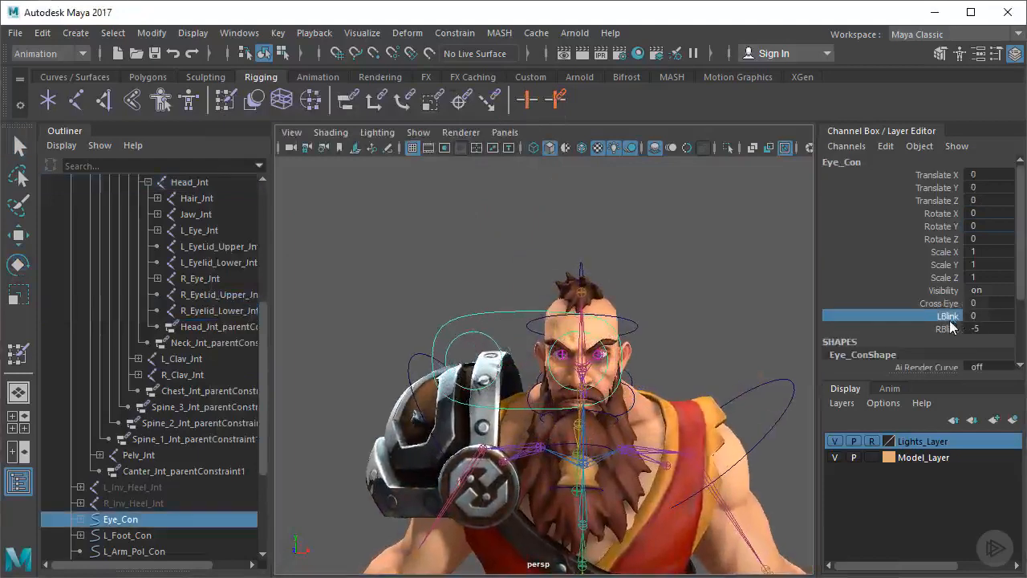
{"action": "left_click_drag", "start_coordinate": [624, 358], "coordinate": [598, 358], "text": "alt"}
{"action": "right_click_drag", "start_coordinate": [604, 361], "coordinate": [647, 358], "text": "alt"}
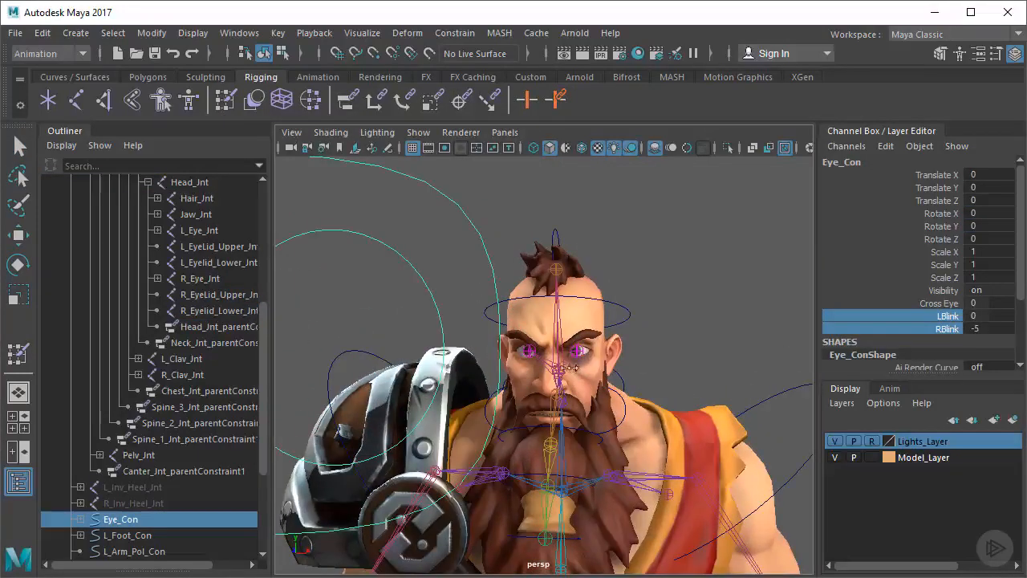
{"action": "middle_click_drag", "start_coordinate": [649, 367], "coordinate": [706, 380]}
{"action": "middle_click_drag", "start_coordinate": [531, 402], "coordinate": [469, 402]}
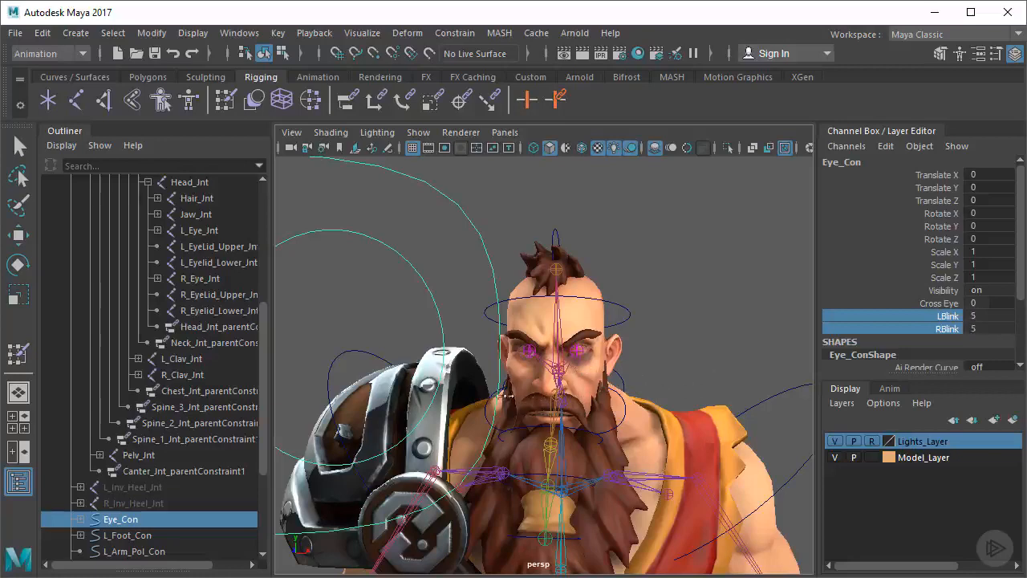
{"action": "middle_click_drag", "start_coordinate": [578, 392], "coordinate": [443, 392]}
{"action": "left_click_drag", "start_coordinate": [504, 376], "coordinate": [580, 360], "text": "alt"}
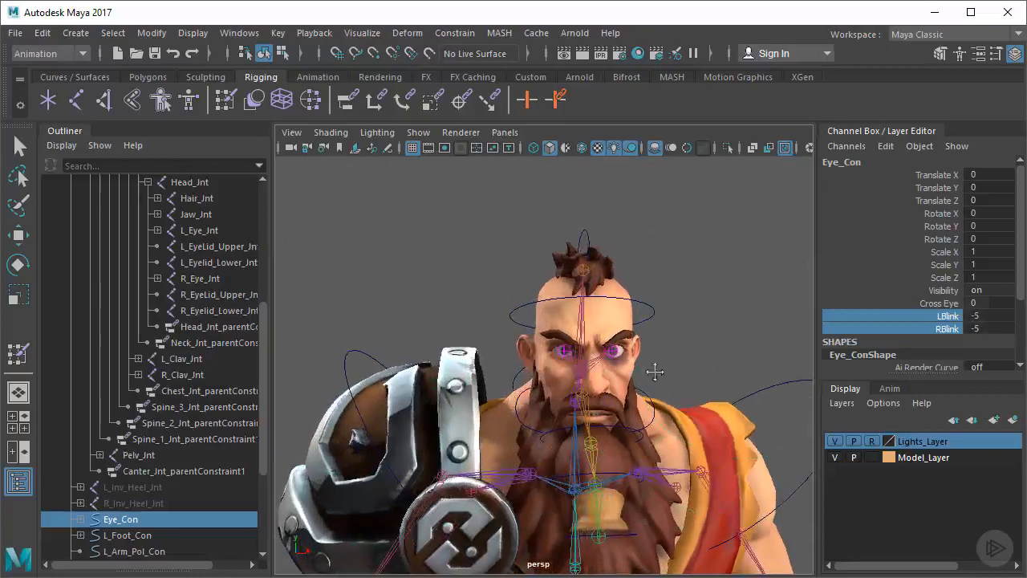
Scrub Eye_Con's LBlink and RBlink together to 5 and examine the closed eyelids of both eyes up close
{"action": "left_click_drag", "start_coordinate": [655, 371], "coordinate": [610, 366], "text": "alt"}
{"action": "right_click_drag", "start_coordinate": [460, 364], "coordinate": [545, 350], "text": "alt"}
{"action": "middle_click_drag", "start_coordinate": [392, 345], "coordinate": [415, 345], "text": "alt"}
{"action": "right_click_drag", "start_coordinate": [415, 344], "coordinate": [440, 362], "text": "alt"}
{"action": "middle_click_drag", "start_coordinate": [543, 363], "coordinate": [626, 355]}
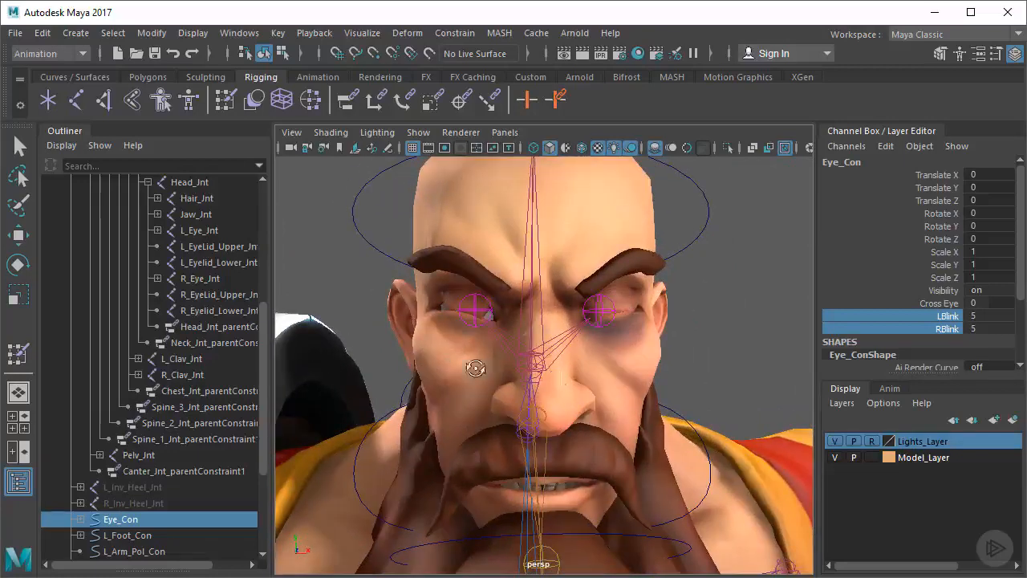
{"action": "mouse_move", "coordinate": [471, 360]}
{"action": "left_mouse_down", "text": "alt"}
{"action": "mouse_move", "coordinate": [514, 348]}
{"action": "mouse_move", "coordinate": [486, 365]}
{"action": "left_mouse_up", "text": "alt"}
{"action": "right_click_drag", "start_coordinate": [487, 366], "coordinate": [543, 350], "text": "alt"}
{"action": "middle_click_drag", "start_coordinate": [572, 361], "coordinate": [548, 398], "text": "alt"}
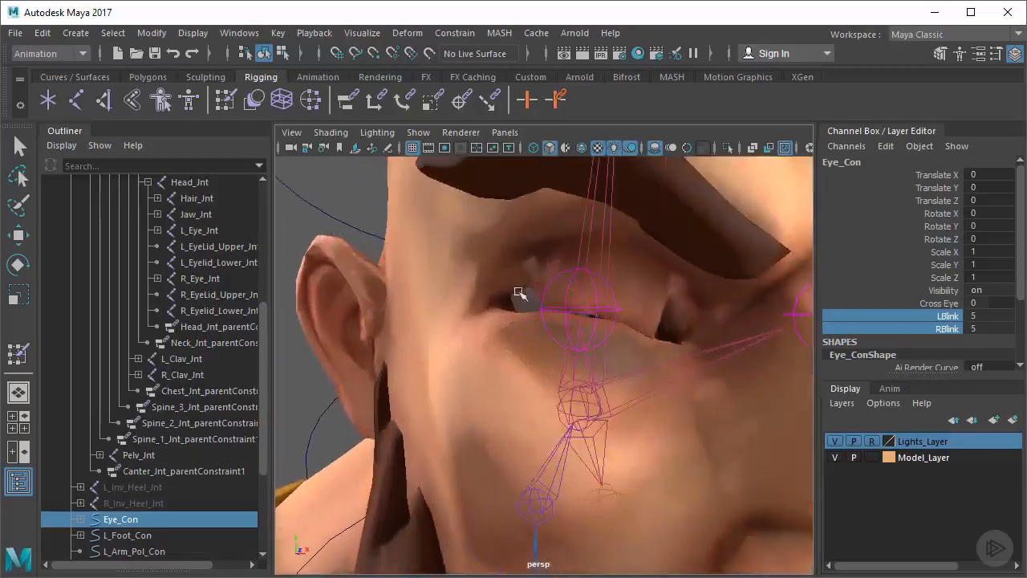
{"action": "left_click_drag", "start_coordinate": [579, 375], "coordinate": [532, 358], "text": "alt"}
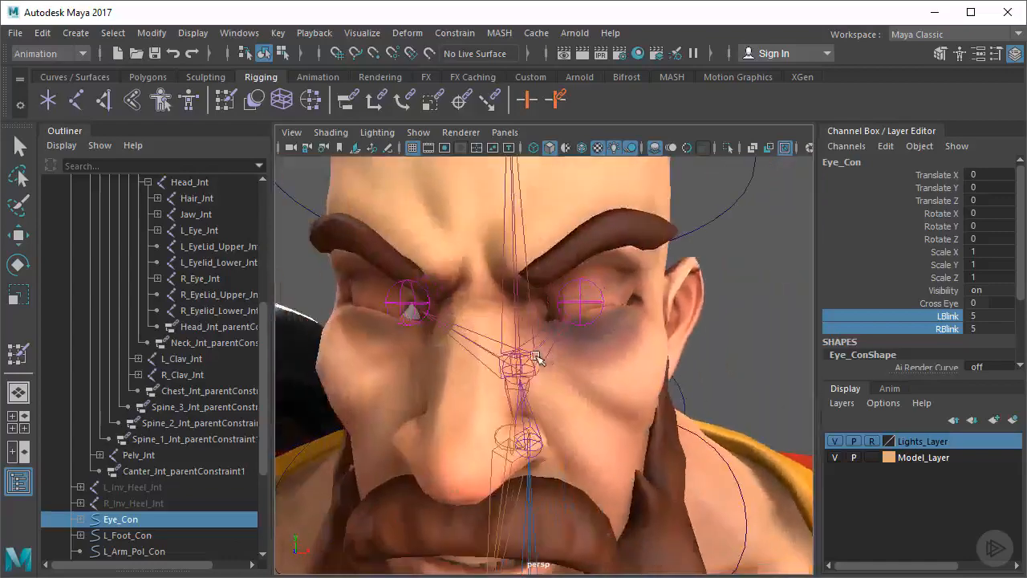
{"action": "right_click_drag", "start_coordinate": [532, 359], "coordinate": [532, 356], "text": "alt"}
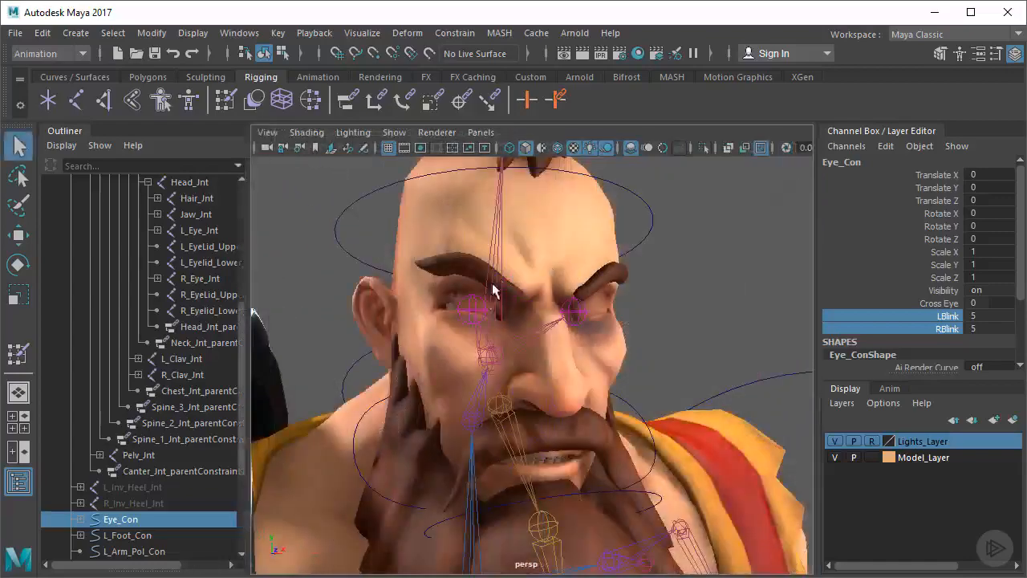
Enlarge the viewport by hiding the Outliner and Channel Box, and start Paint Skin Weights on the dwarf model
{"action": "left_click", "coordinate": [19, 482]}
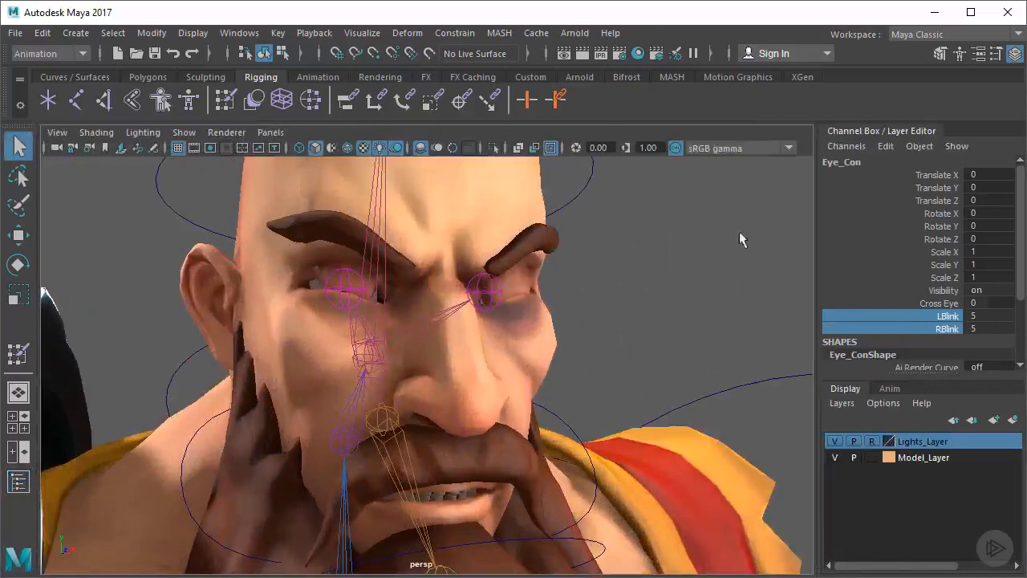
{"action": "left_click", "coordinate": [1013, 56]}
{"action": "left_click_drag", "start_coordinate": [554, 328], "coordinate": [457, 326], "text": "alt"}
{"action": "left_click", "coordinate": [383, 274]}
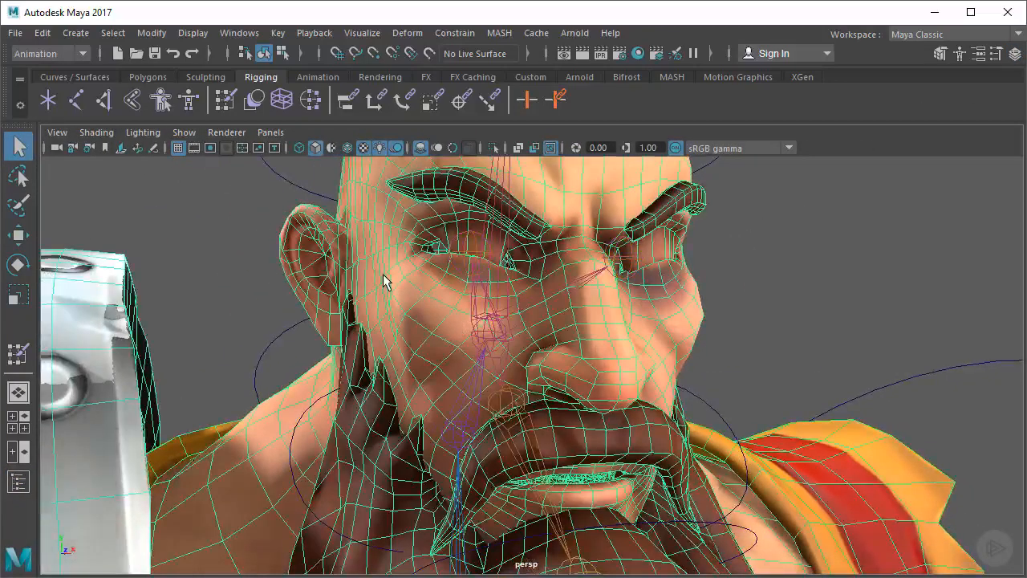
{"action": "left_click", "coordinate": [225, 101]}
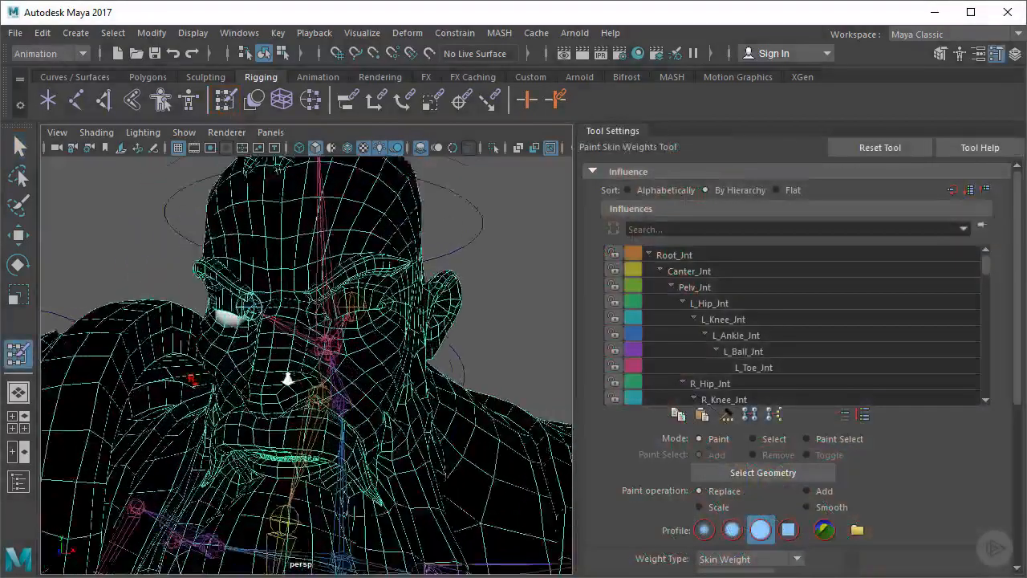
Choose the L_EyeLid_Upper_Jnt influence for painting and give the brush the soft profile
{"action": "middle_click_drag", "start_coordinate": [300, 375], "coordinate": [280, 384], "text": "alt"}
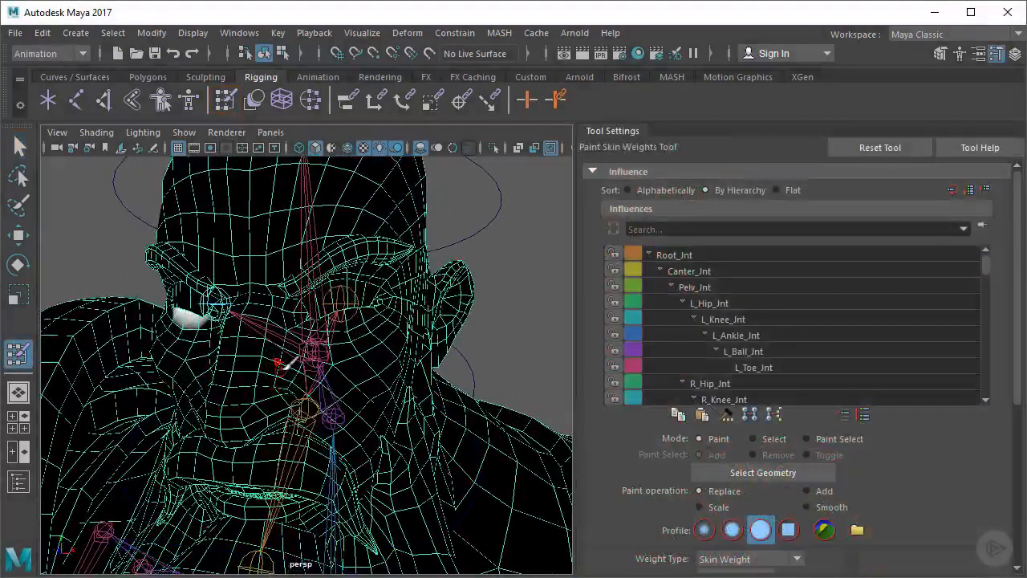
{"action": "right_click_drag", "start_coordinate": [272, 367], "coordinate": [296, 369], "text": "alt"}
{"action": "left_click_drag", "start_coordinate": [986, 265], "coordinate": [981, 338]}
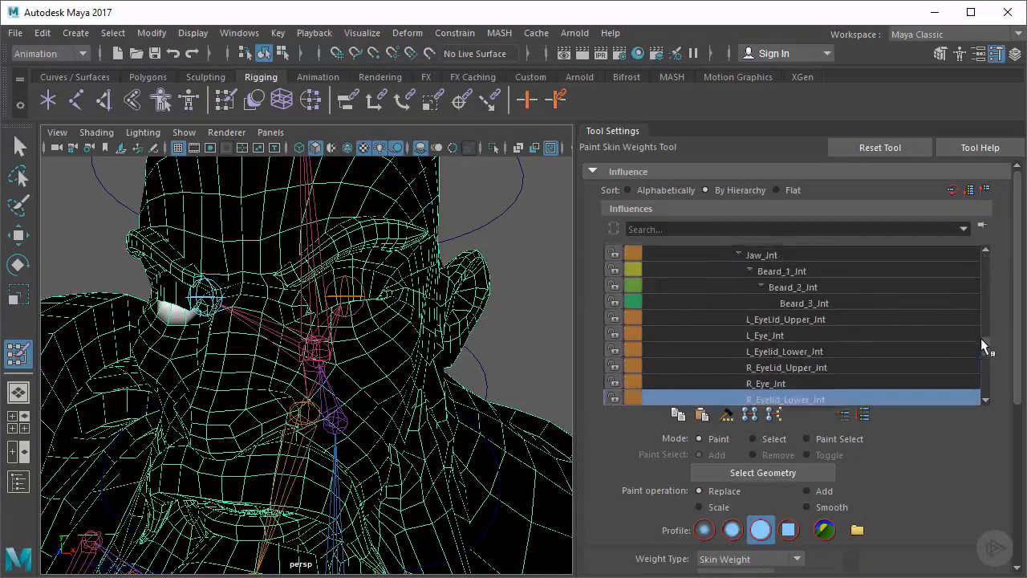
{"action": "left_click", "coordinate": [776, 321]}
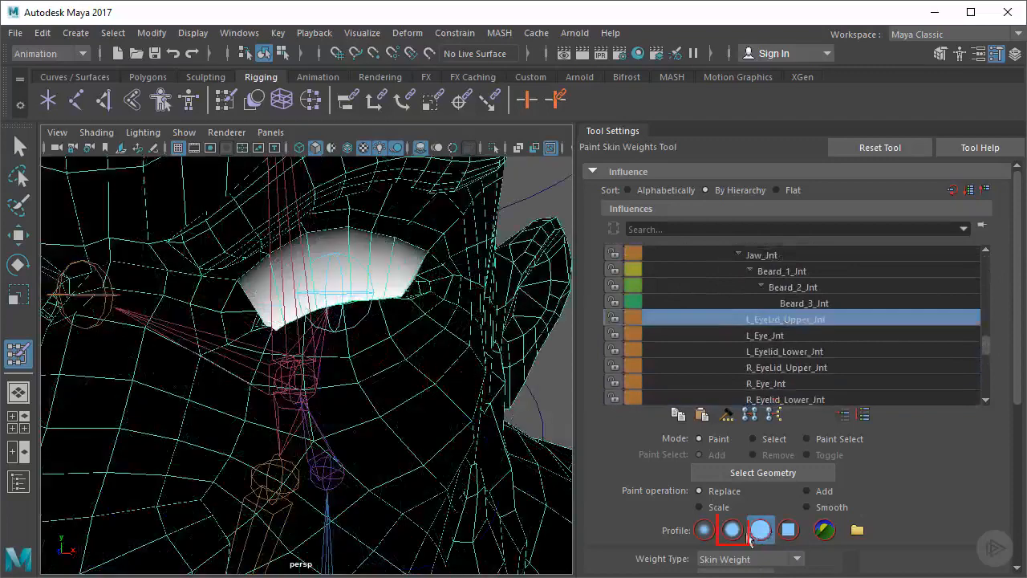
{"action": "left_click", "coordinate": [732, 530]}
{"action": "scroll", "coordinate": [856, 494], "scroll_direction": "down", "scroll_amount": 3}
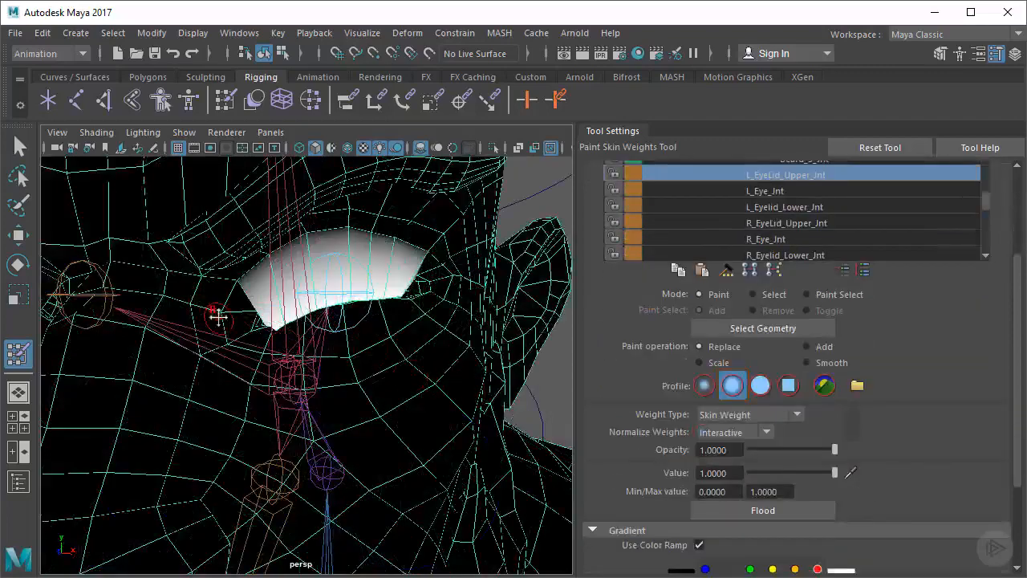
Paint and smooth L_EyeLid_Upper_Jnt's weights across the left upper eyelid, blending them into the surrounding skin and both eye corners
{"action": "left_click_drag", "start_coordinate": [219, 317], "coordinate": [220, 341], "text": "alt"}
{"action": "right_click_drag", "start_coordinate": [183, 332], "coordinate": [249, 328], "text": "alt"}
{"action": "mouse_move", "coordinate": [249, 327]}
{"action": "left_mouse_down", "text": "alt"}
{"action": "mouse_move", "coordinate": [207, 315]}
{"action": "mouse_move", "coordinate": [244, 325]}
{"action": "left_mouse_up", "text": "alt"}
{"action": "mouse_move", "coordinate": [486, 233]}
{"action": "left_mouse_down"}
{"action": "mouse_move", "coordinate": [458, 243]}
{"action": "mouse_move", "coordinate": [352, 228]}
{"action": "mouse_move", "coordinate": [229, 304]}
{"action": "mouse_move", "coordinate": [320, 243]}
{"action": "mouse_move", "coordinate": [489, 236]}
{"action": "mouse_move", "coordinate": [480, 249]}
{"action": "mouse_move", "coordinate": [263, 294]}
{"action": "left_mouse_up"}
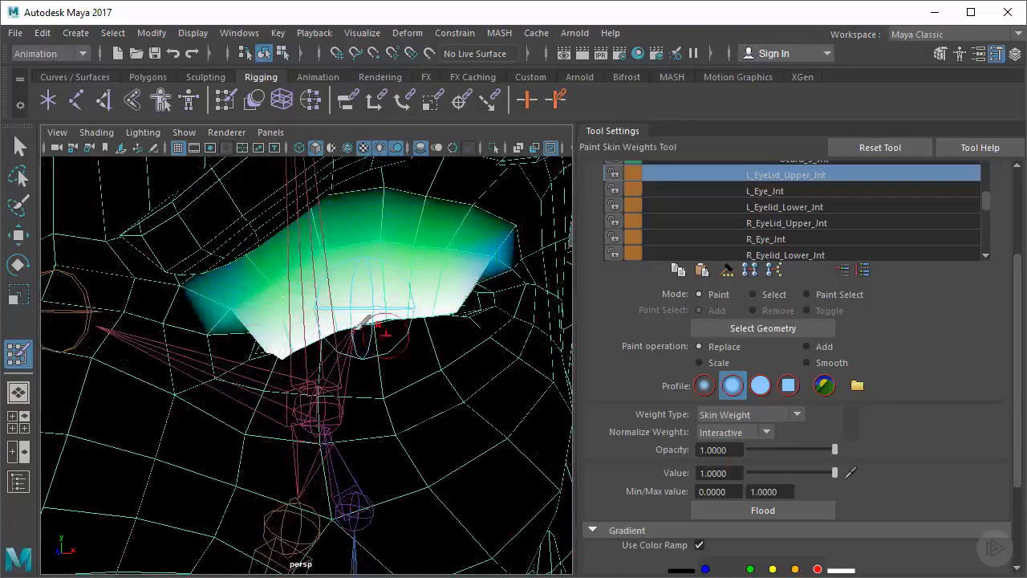
{"action": "left_click_drag", "start_coordinate": [377, 327], "coordinate": [130, 285], "text": "alt"}
{"action": "left_click_drag", "start_coordinate": [231, 305], "coordinate": [257, 305], "text": "alt"}
{"action": "middle_click_drag", "start_coordinate": [269, 274], "coordinate": [316, 295], "text": "alt"}
{"action": "right_click_drag", "start_coordinate": [316, 296], "coordinate": [331, 295], "text": "alt"}
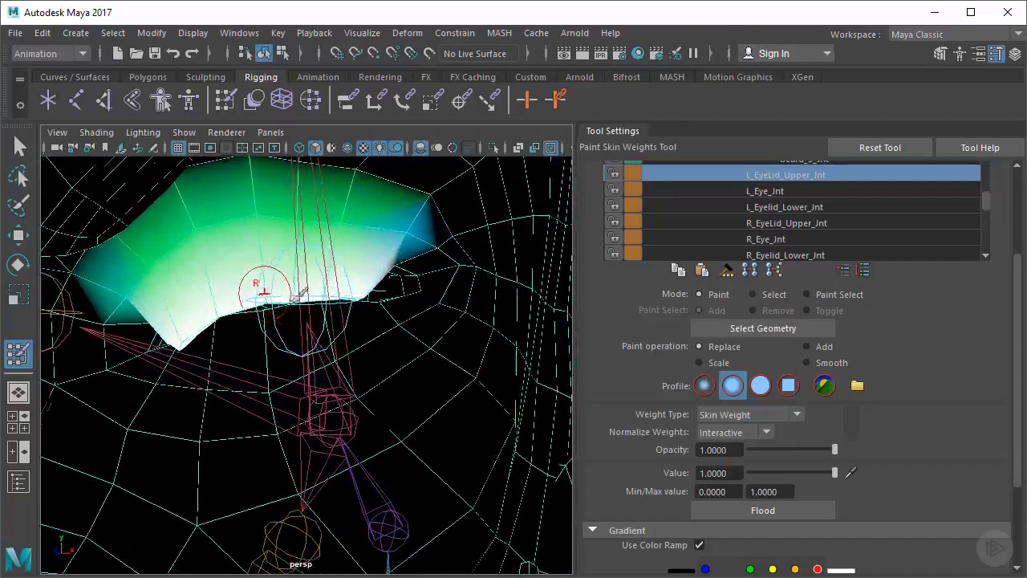
{"action": "mouse_move", "coordinate": [349, 280]}
{"action": "left_mouse_down"}
{"action": "mouse_move", "coordinate": [401, 271]}
{"action": "mouse_move", "coordinate": [387, 260]}
{"action": "mouse_move", "coordinate": [392, 272]}
{"action": "mouse_move", "coordinate": [363, 269]}
{"action": "mouse_move", "coordinate": [365, 281]}
{"action": "mouse_move", "coordinate": [345, 289]}
{"action": "mouse_move", "coordinate": [401, 280]}
{"action": "mouse_move", "coordinate": [411, 289]}
{"action": "left_mouse_up"}
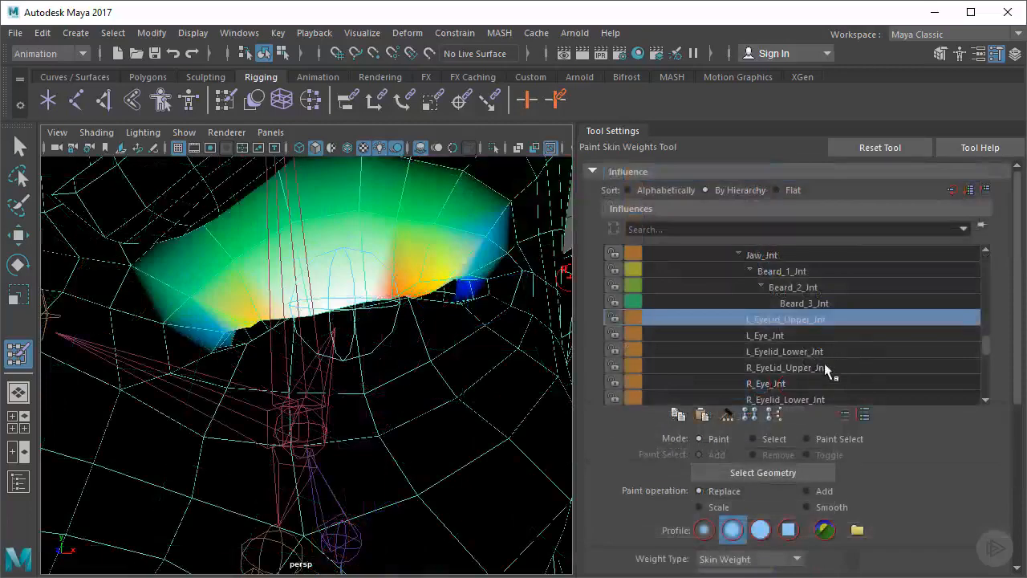
Smooth L_Eyelid_Lower_Jnt's weights from the left lower eyelid into the skin below it and towards both eye corners
{"action": "left_click", "coordinate": [807, 351]}
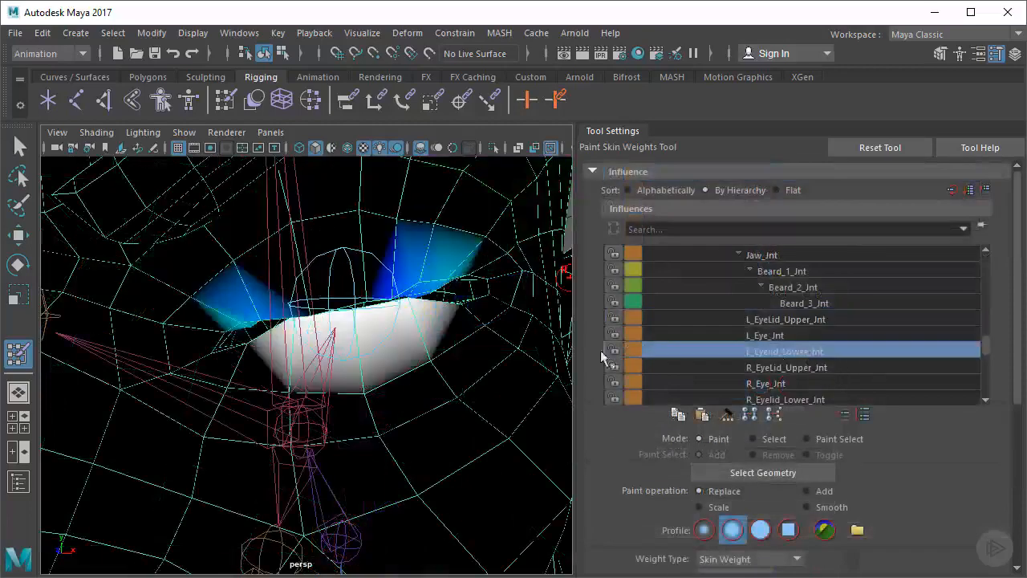
{"action": "left_click_drag", "start_coordinate": [391, 336], "coordinate": [354, 370], "text": "alt"}
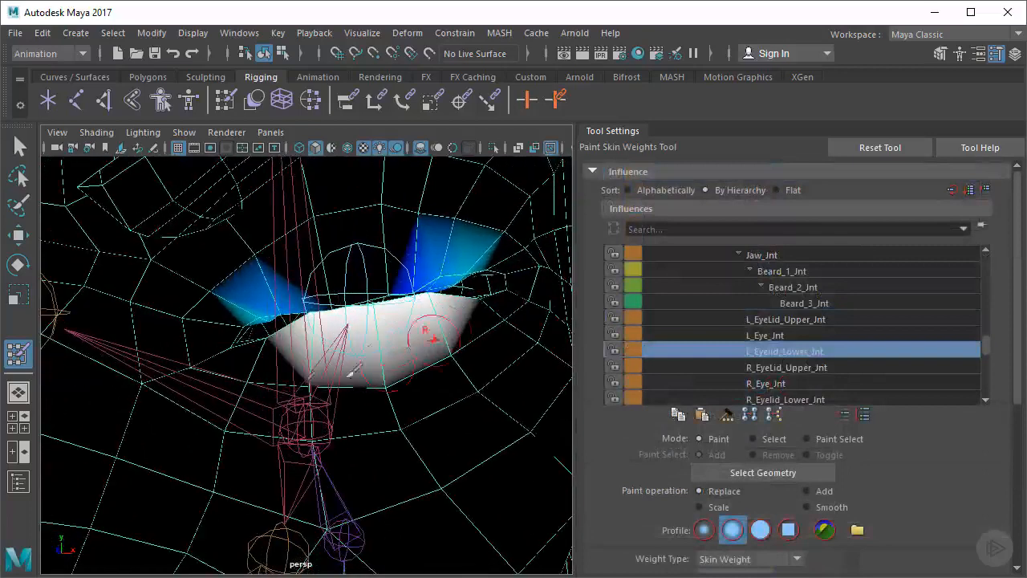
{"action": "mouse_move", "coordinate": [265, 367]}
{"action": "left_mouse_down"}
{"action": "mouse_move", "coordinate": [423, 363]}
{"action": "mouse_move", "coordinate": [483, 332]}
{"action": "mouse_move", "coordinate": [492, 295]}
{"action": "left_mouse_up"}
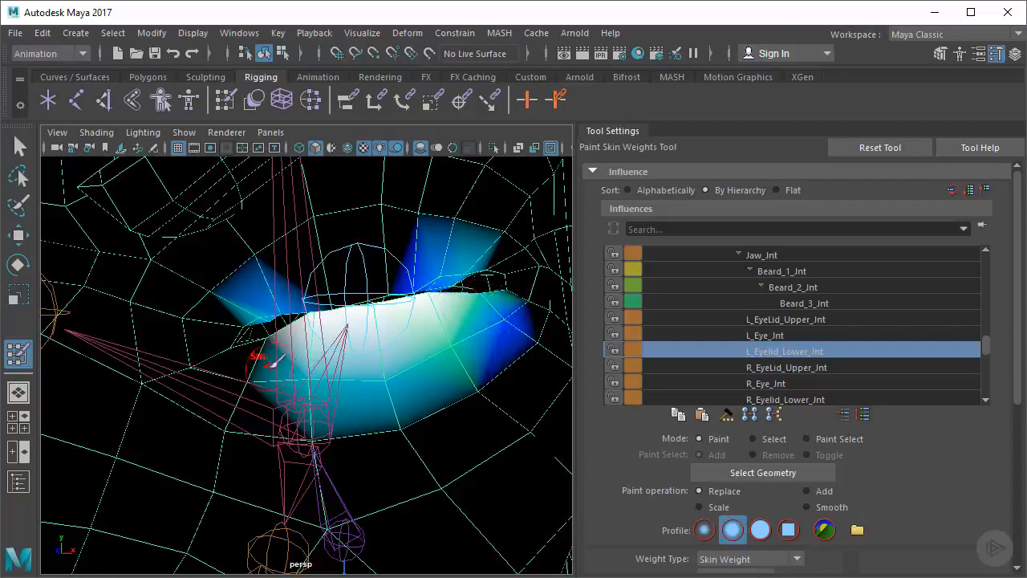
{"action": "mouse_move", "coordinate": [257, 355]}
{"action": "left_mouse_down"}
{"action": "mouse_move", "coordinate": [255, 341]}
{"action": "mouse_move", "coordinate": [269, 329]}
{"action": "mouse_move", "coordinate": [263, 341]}
{"action": "mouse_move", "coordinate": [278, 337]}
{"action": "left_mouse_up"}
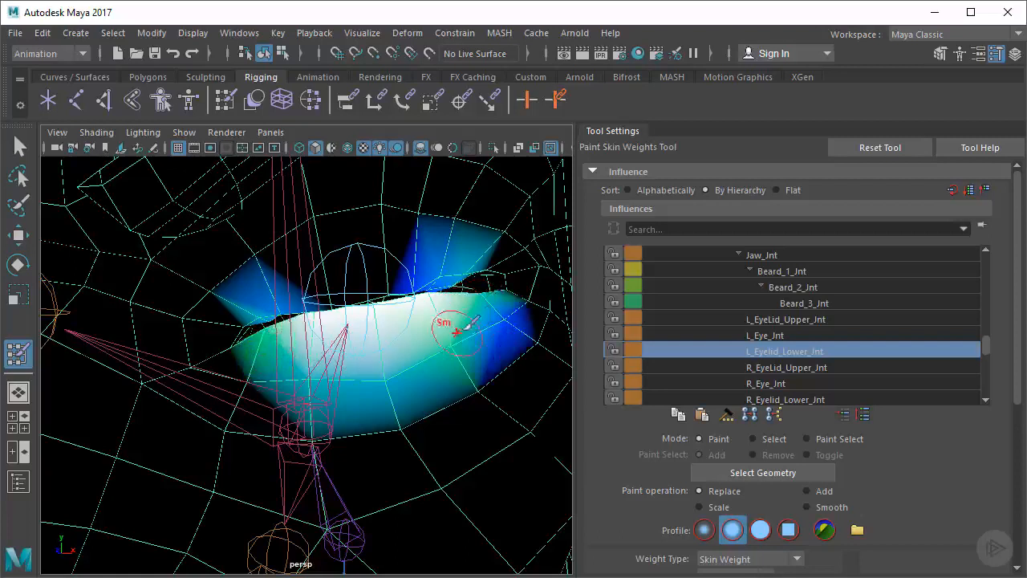
{"action": "mouse_move", "coordinate": [467, 325]}
{"action": "left_mouse_down"}
{"action": "mouse_move", "coordinate": [485, 298]}
{"action": "mouse_move", "coordinate": [465, 312]}
{"action": "left_mouse_up"}
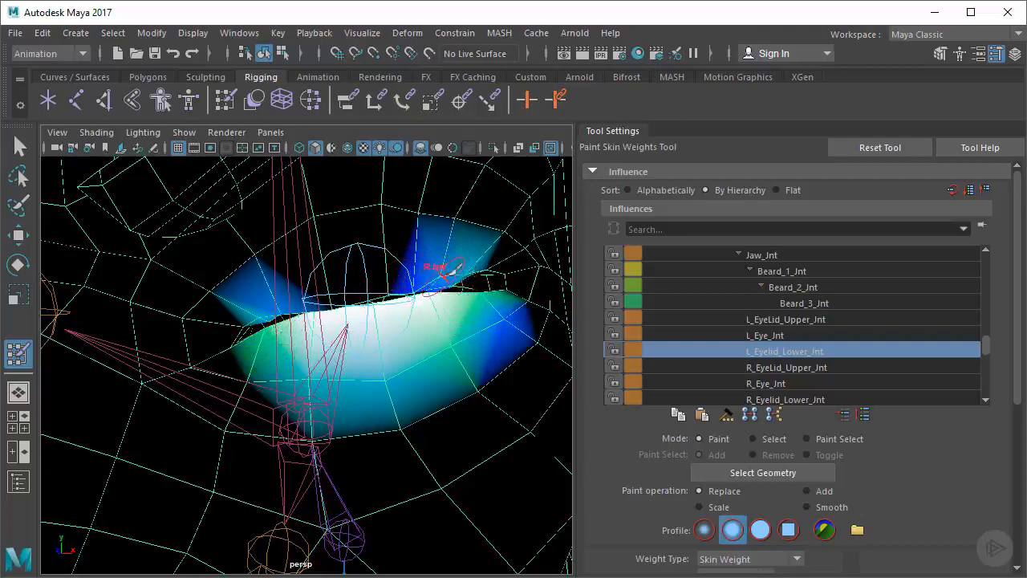
Reduce L_Eyelid_Lower_Jnt's stray influence on the upper lid near both corners and soften the inner eye corner
{"action": "mouse_move", "coordinate": [453, 265]}
{"action": "left_mouse_down"}
{"action": "mouse_move", "coordinate": [437, 277]}
{"action": "mouse_move", "coordinate": [474, 274]}
{"action": "left_mouse_up"}
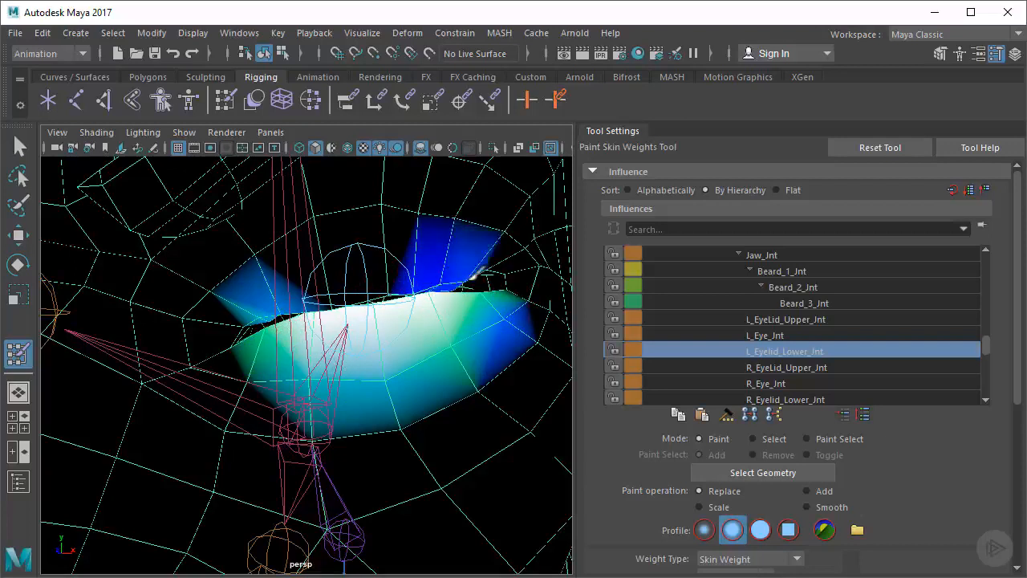
{"action": "left_click_drag", "start_coordinate": [287, 291], "coordinate": [254, 315]}
{"action": "left_click", "coordinate": [274, 312]}
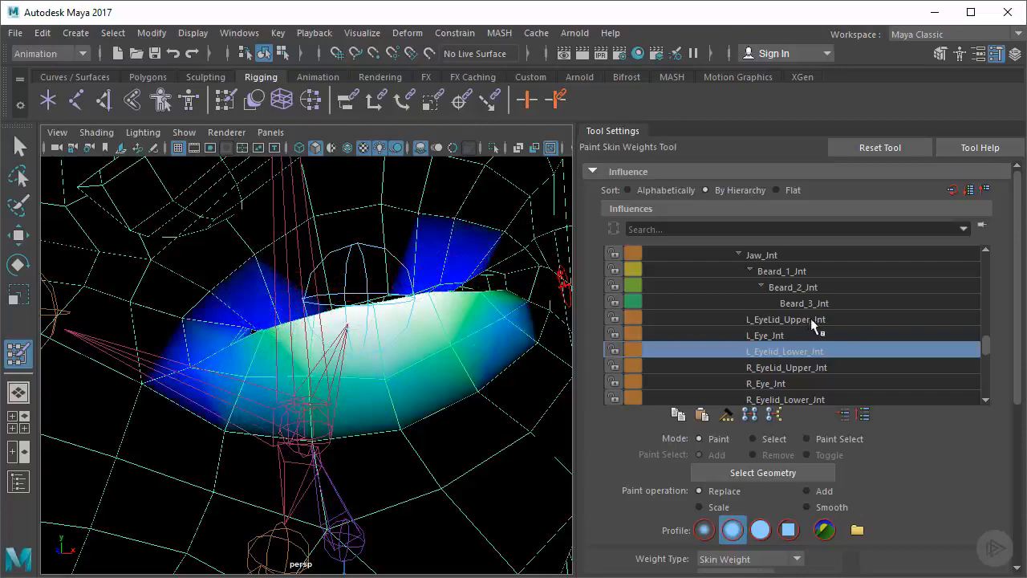
Check L_EyeLid_Upper_Jnt's weights around the left eye corners again and leave the weight painting tool
{"action": "left_click", "coordinate": [810, 319]}
{"action": "mouse_move", "coordinate": [471, 265]}
{"action": "left_mouse_down", "text": "alt"}
{"action": "mouse_move", "coordinate": [347, 305]}
{"action": "mouse_move", "coordinate": [311, 332]}
{"action": "left_mouse_up", "text": "alt"}
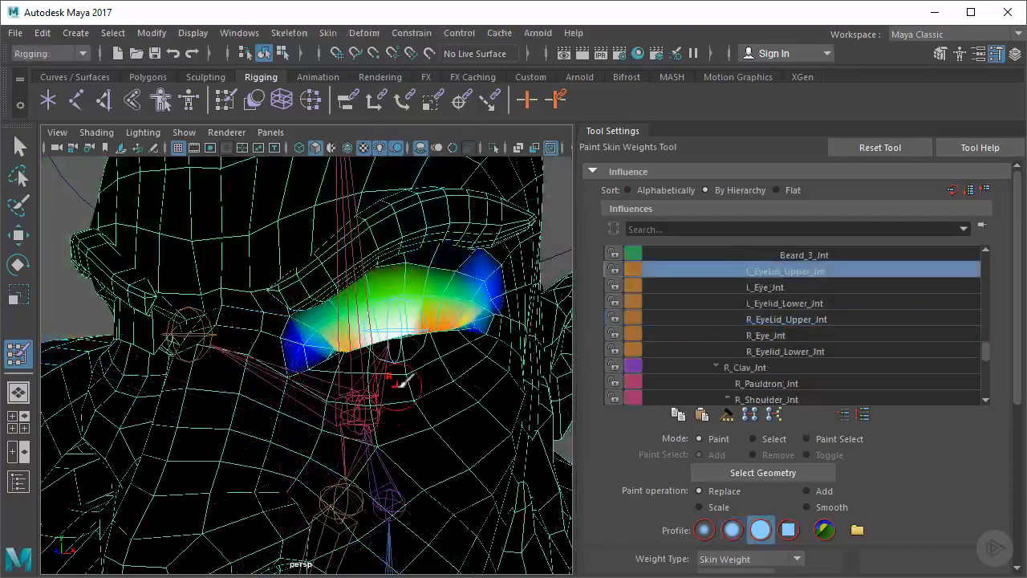
{"action": "right_click_drag", "start_coordinate": [467, 365], "coordinate": [315, 360], "text": "alt"}
{"action": "left_click_drag", "start_coordinate": [315, 360], "coordinate": [338, 366], "text": "alt"}
{"action": "key", "text": "q"}
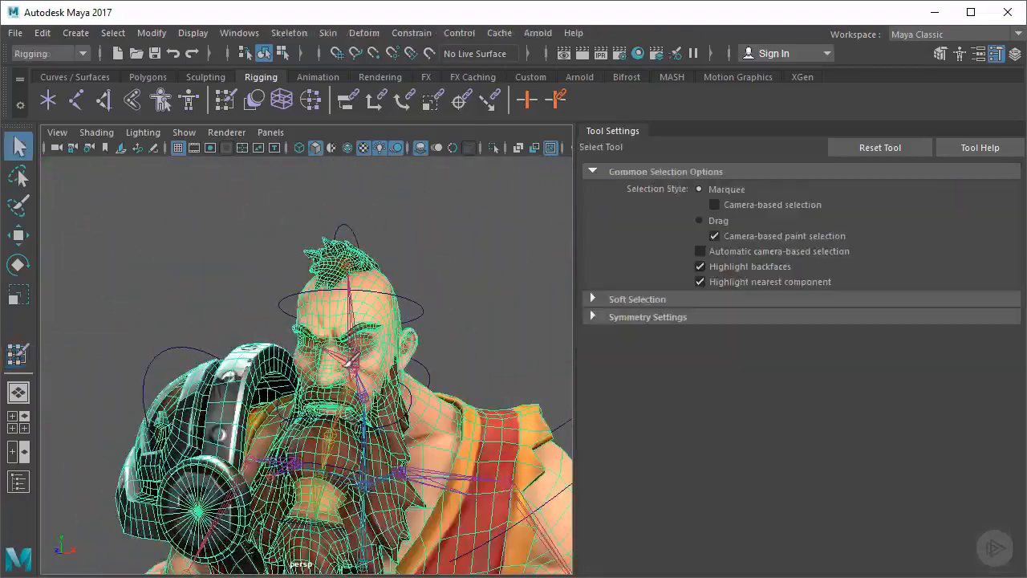
Select the Eye_Con control curve and bring back the Channel Box with its blink attributes
{"action": "right_click_drag", "start_coordinate": [455, 336], "coordinate": [368, 361], "text": "alt"}
{"action": "left_click_drag", "start_coordinate": [367, 361], "coordinate": [401, 359], "text": "alt"}
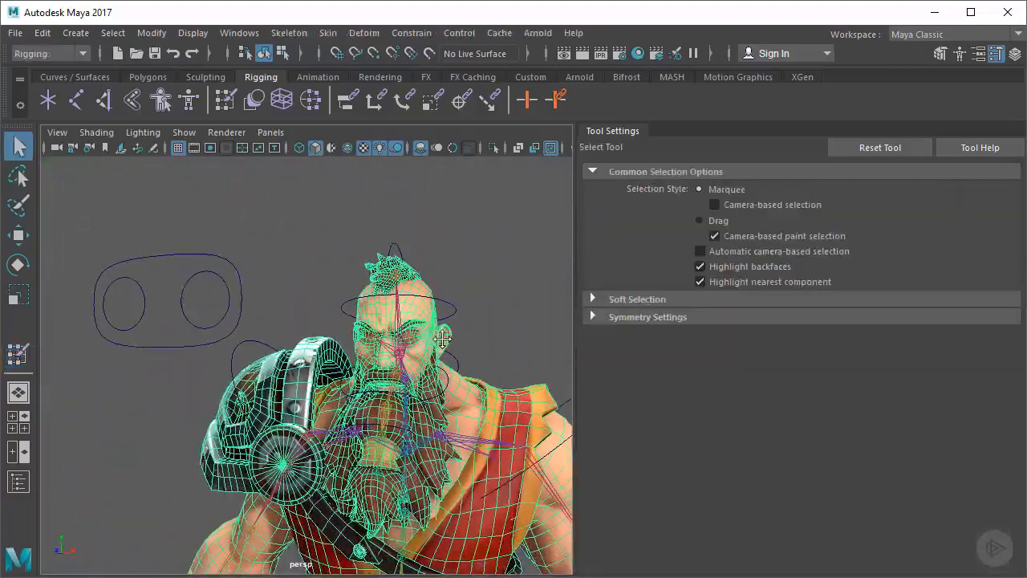
{"action": "left_click", "coordinate": [175, 345]}
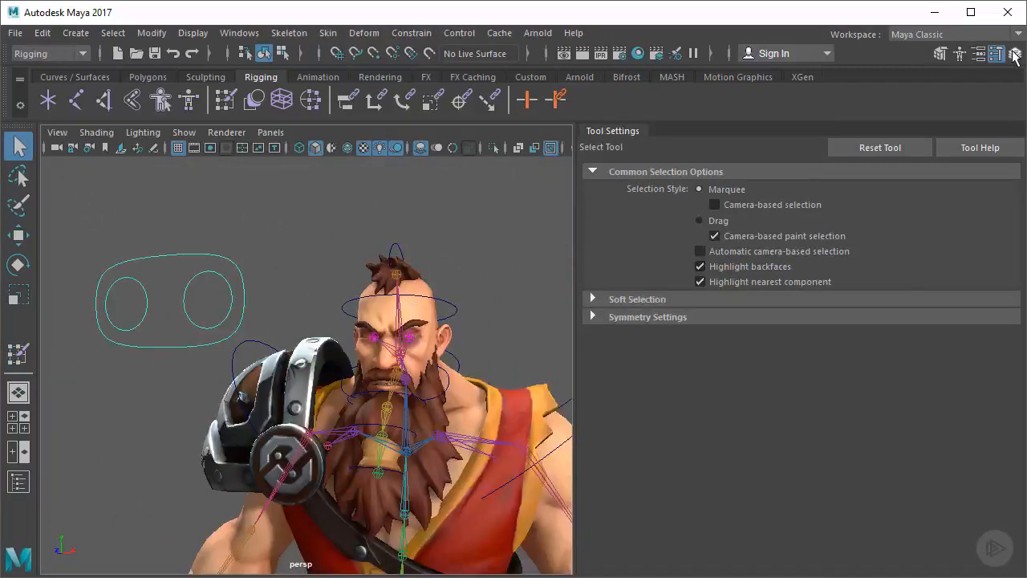
{"action": "left_click", "coordinate": [1015, 53]}
{"action": "right_click_drag", "start_coordinate": [456, 297], "coordinate": [594, 291], "text": "alt"}
{"action": "middle_click_drag", "start_coordinate": [594, 291], "coordinate": [567, 310], "text": "alt"}
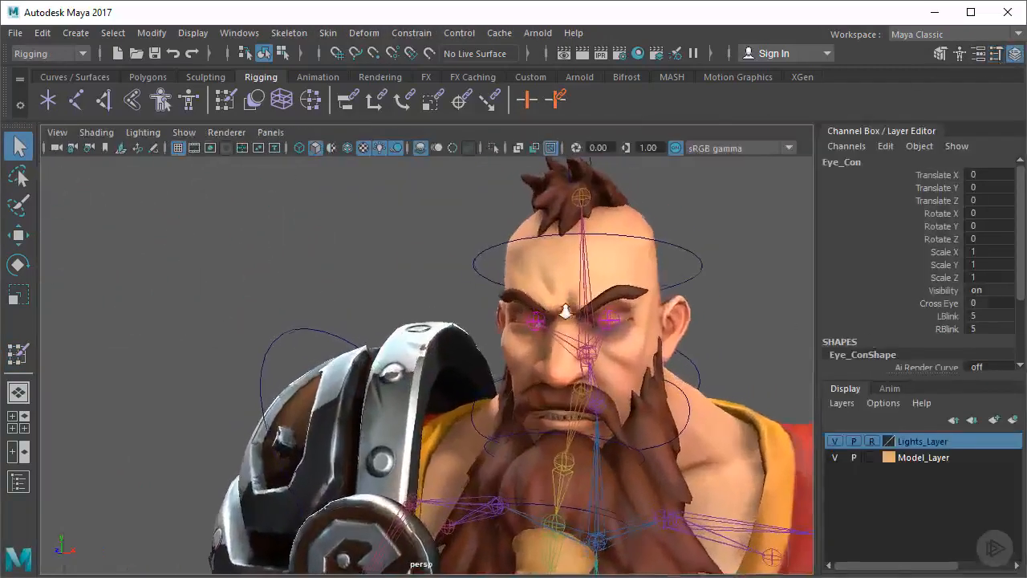
{"action": "right_click_drag", "start_coordinate": [567, 310], "coordinate": [542, 311], "text": "alt"}
Scrub Eye_Con's LBlink to test how the repainted left eyelids deform
{"action": "left_click", "coordinate": [947, 316]}
{"action": "middle_click_drag", "start_coordinate": [707, 353], "coordinate": [640, 363]}
{"action": "middle_click_drag", "start_coordinate": [618, 356], "coordinate": [642, 354]}
{"action": "left_click_drag", "start_coordinate": [647, 355], "coordinate": [592, 362], "text": "alt"}
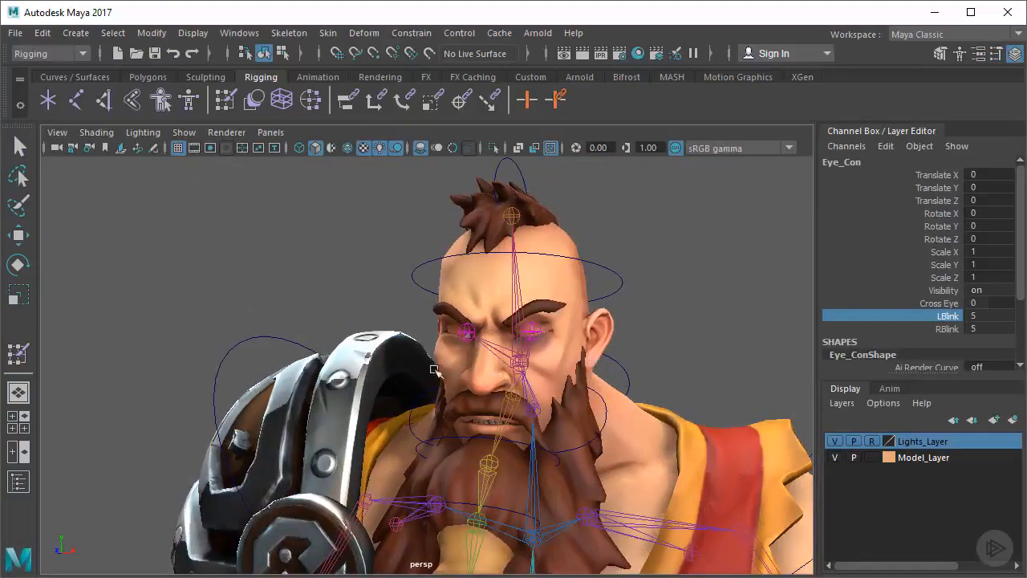
{"action": "scroll", "coordinate": [546, 360], "scroll_direction": "up", "scroll_amount": 4}
{"action": "key", "text": "q"}
{"action": "left_click", "coordinate": [554, 364]}
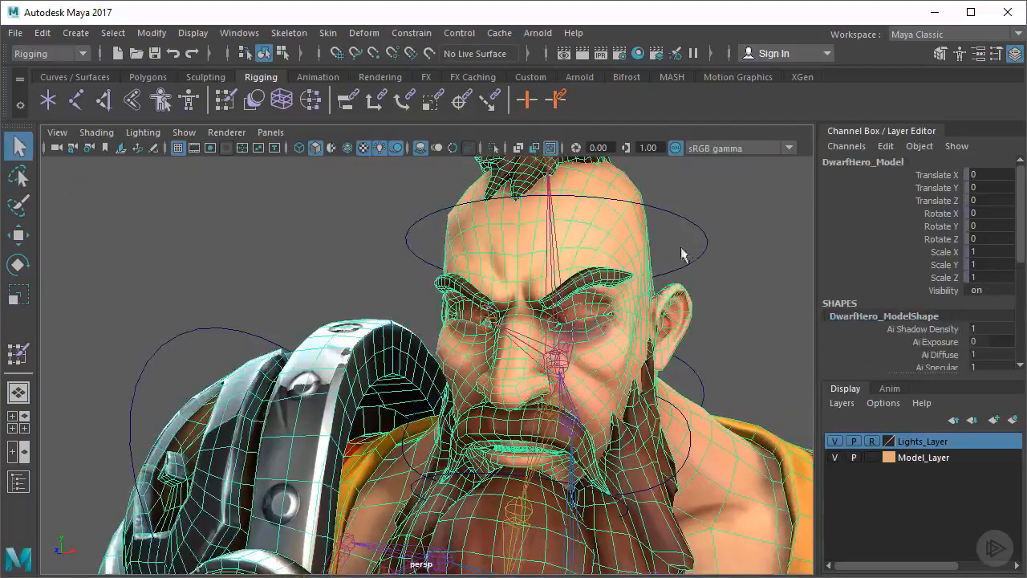
Select Eye_Con and reset both LBlink and RBlink to 0
{"action": "right_click_drag", "start_coordinate": [682, 252], "coordinate": [356, 321], "text": "alt"}
{"action": "right_click_drag", "start_coordinate": [454, 306], "coordinate": [277, 322], "text": "alt"}
{"action": "left_click_drag", "start_coordinate": [277, 322], "coordinate": [313, 322], "text": "alt"}
{"action": "left_click", "coordinate": [316, 321]}
{"action": "left_click_drag", "start_coordinate": [988, 316], "coordinate": [987, 324]}
{"action": "left_click", "coordinate": [984, 329]}
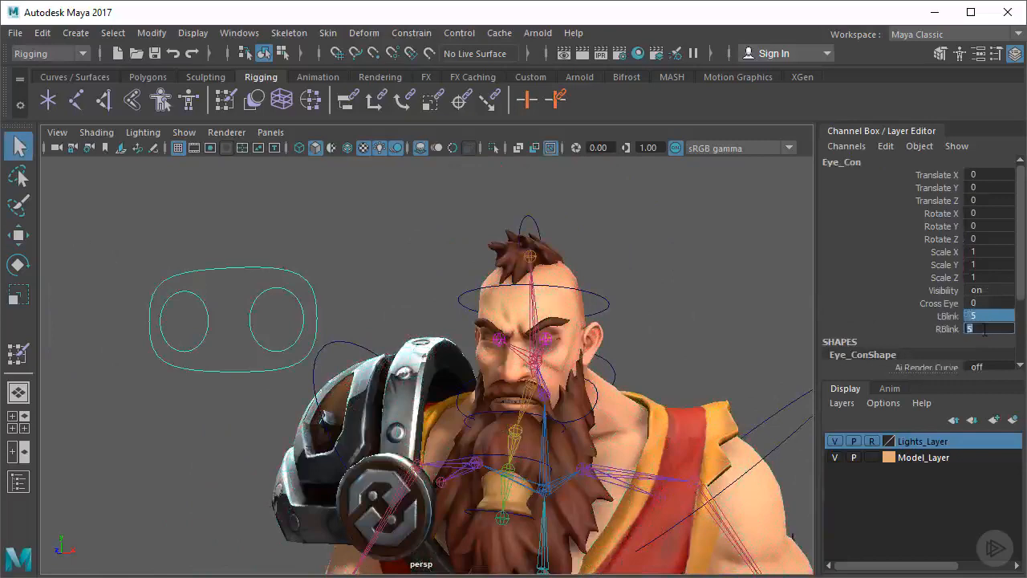
{"action": "type", "text": "0"}
{"action": "key", "text": "Tab"}
Mirror the skin weights on the dwarf model using the Rigging menu set's Mirror Skin Weights command
{"action": "right_click_drag", "start_coordinate": [441, 334], "coordinate": [583, 315], "text": "alt"}
{"action": "left_click_drag", "start_coordinate": [550, 306], "coordinate": [435, 316], "text": "alt"}
{"action": "right_click_drag", "start_coordinate": [434, 317], "coordinate": [513, 324], "text": "alt"}
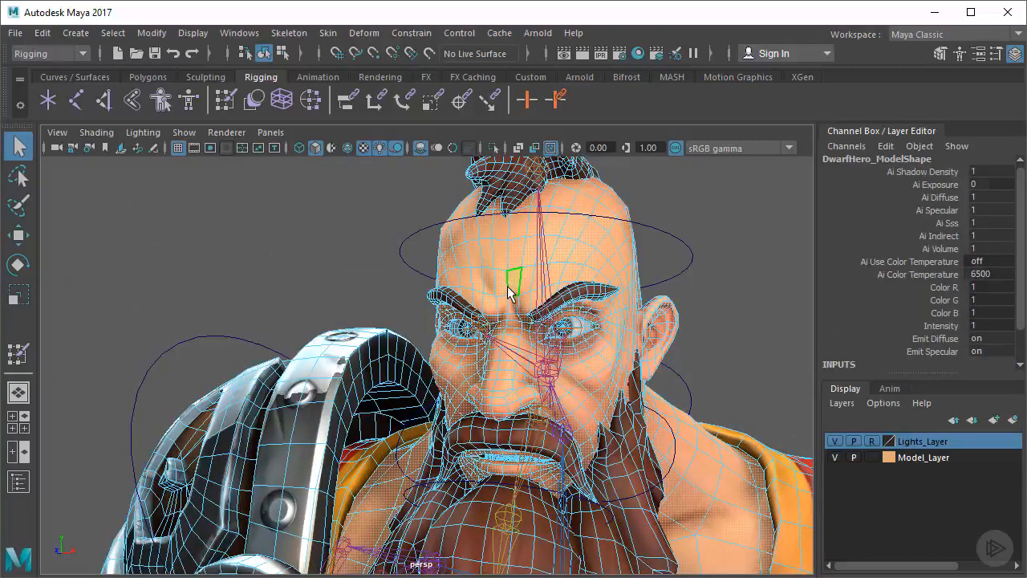
{"action": "left_click", "coordinate": [83, 54]}
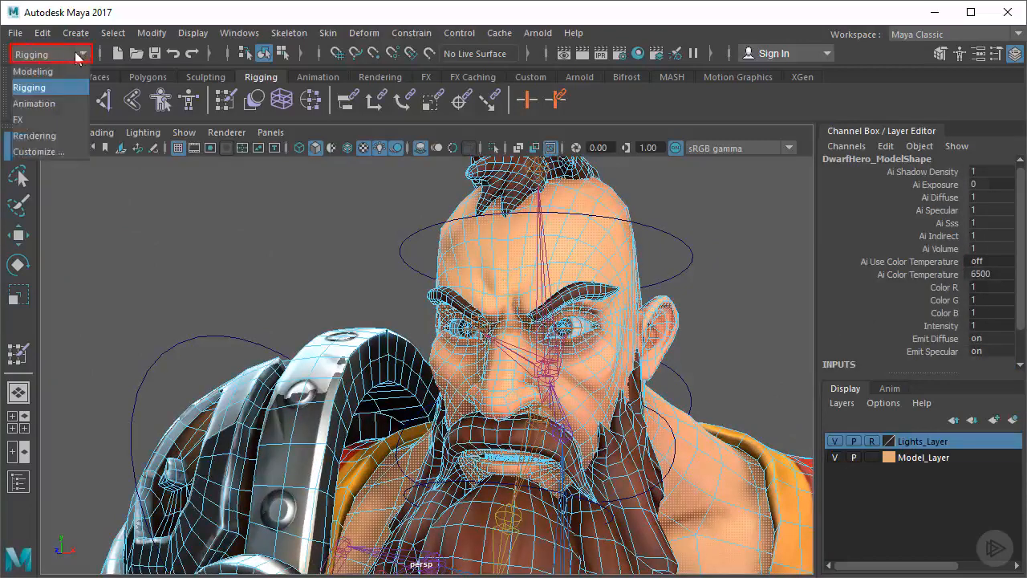
{"action": "left_click", "coordinate": [50, 90]}
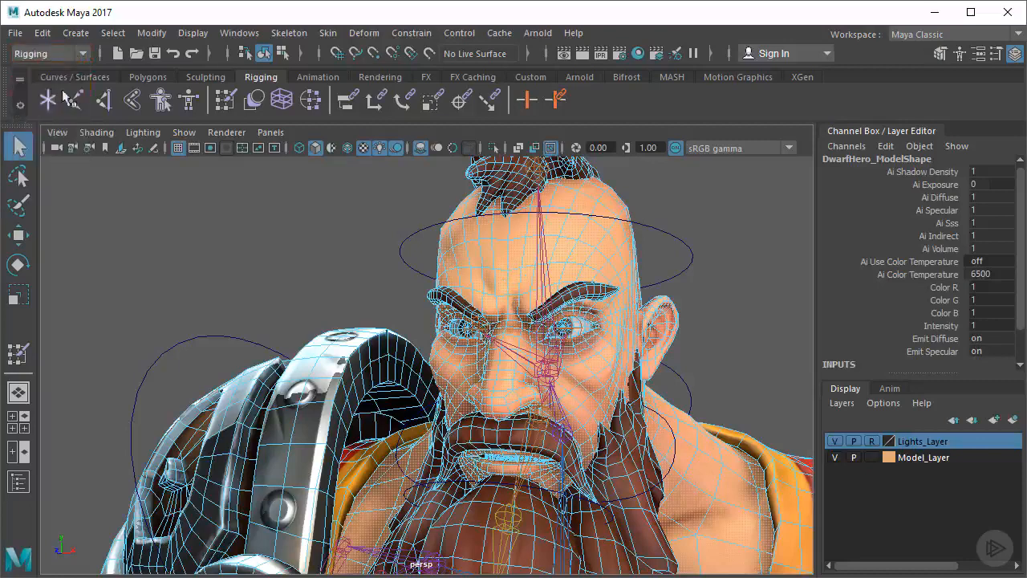
{"action": "left_click", "coordinate": [325, 33]}
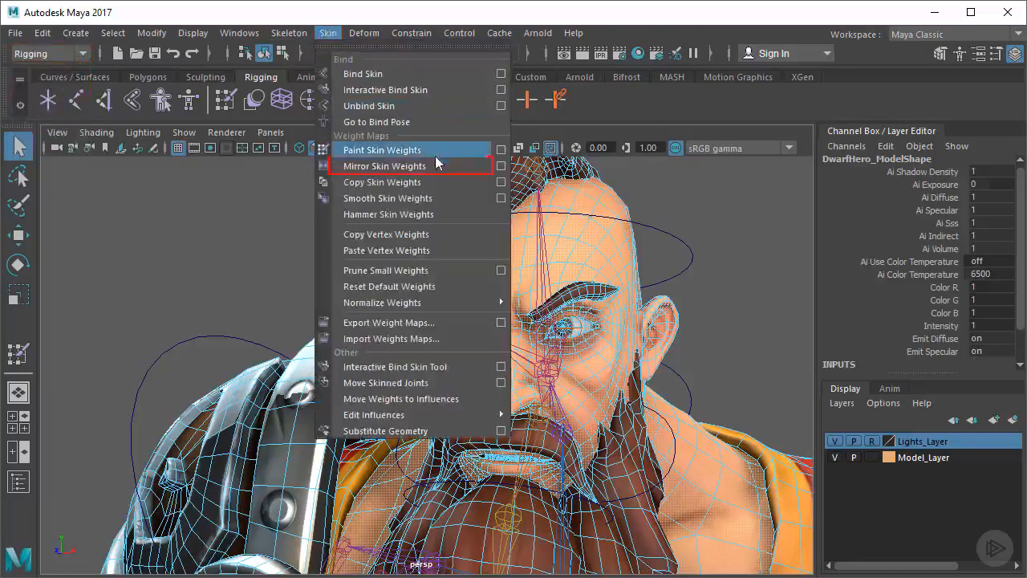
{"action": "left_click", "coordinate": [408, 165]}
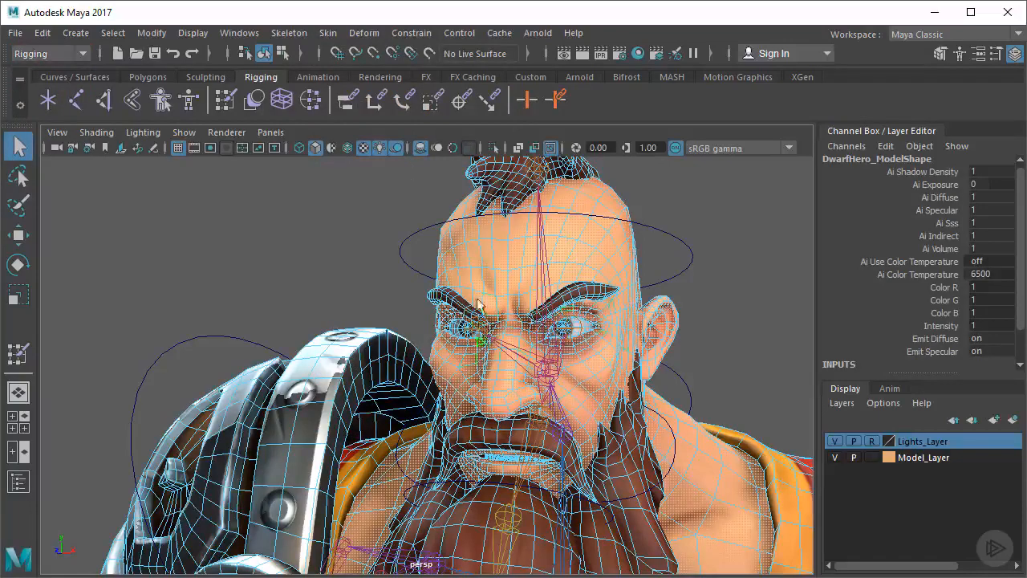
Select Eye_Con and scrub LBlink and RBlink together, ending at -5, to test the mirrored eyelid weights
{"action": "right_click_drag", "start_coordinate": [624, 347], "coordinate": [472, 306], "text": "alt"}
{"action": "left_click_drag", "start_coordinate": [472, 307], "coordinate": [630, 314], "text": "alt"}
{"action": "right_click_drag", "start_coordinate": [629, 311], "coordinate": [579, 310], "text": "alt"}
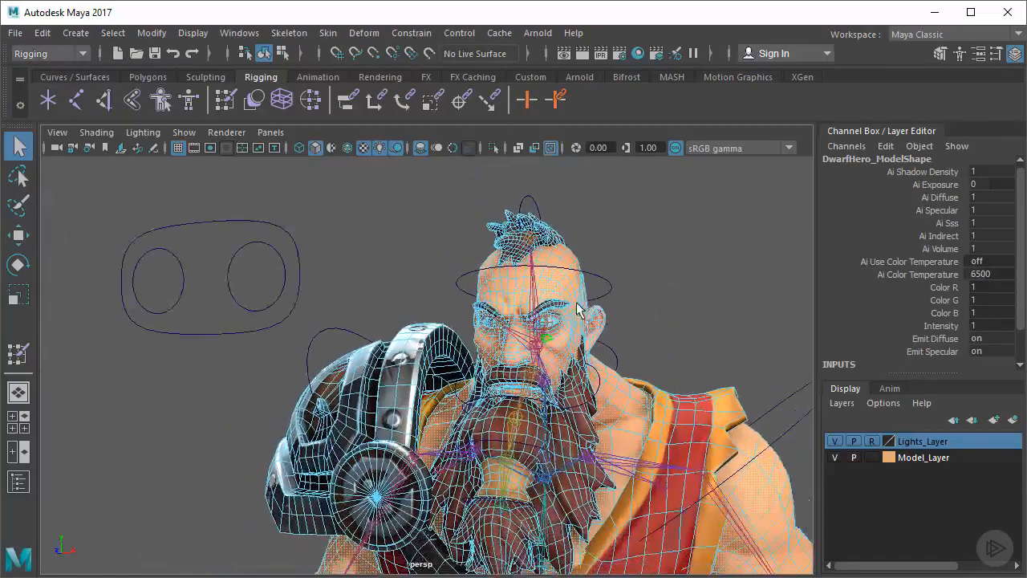
{"action": "left_click_drag", "start_coordinate": [579, 310], "coordinate": [638, 281], "text": "alt"}
{"action": "left_click", "coordinate": [361, 281]}
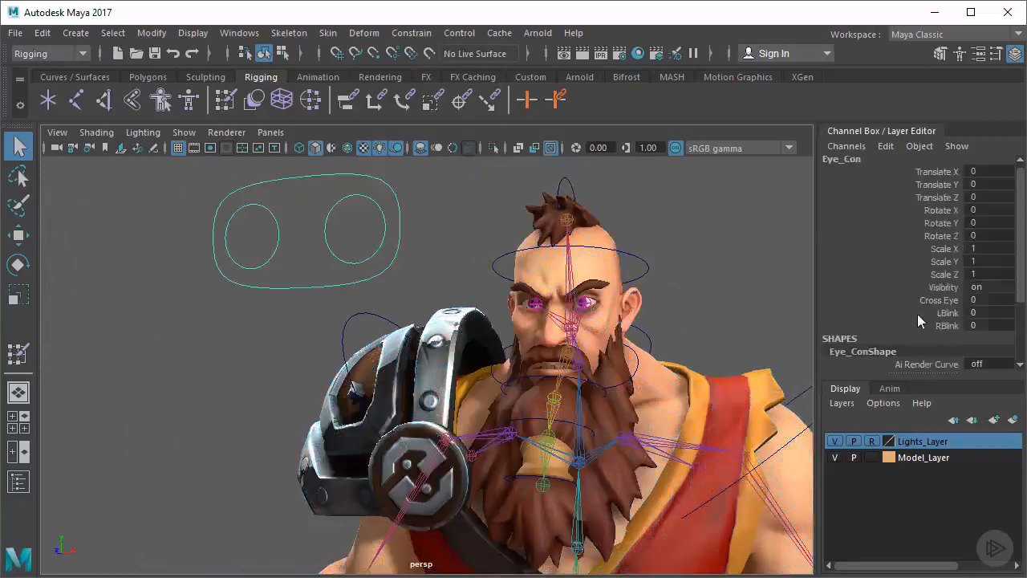
{"action": "left_click_drag", "start_coordinate": [945, 313], "coordinate": [949, 325]}
{"action": "mouse_move", "coordinate": [491, 319]}
{"action": "middle_mouse_down"}
{"action": "mouse_move", "coordinate": [626, 327]}
{"action": "mouse_move", "coordinate": [572, 323]}
{"action": "mouse_move", "coordinate": [586, 342]}
{"action": "mouse_move", "coordinate": [401, 343]}
{"action": "mouse_move", "coordinate": [430, 341]}
{"action": "mouse_move", "coordinate": [416, 332]}
{"action": "mouse_move", "coordinate": [607, 343]}
{"action": "mouse_move", "coordinate": [686, 326]}
{"action": "mouse_move", "coordinate": [281, 346]}
{"action": "mouse_move", "coordinate": [595, 332]}
{"action": "mouse_move", "coordinate": [485, 334]}
{"action": "middle_mouse_up"}
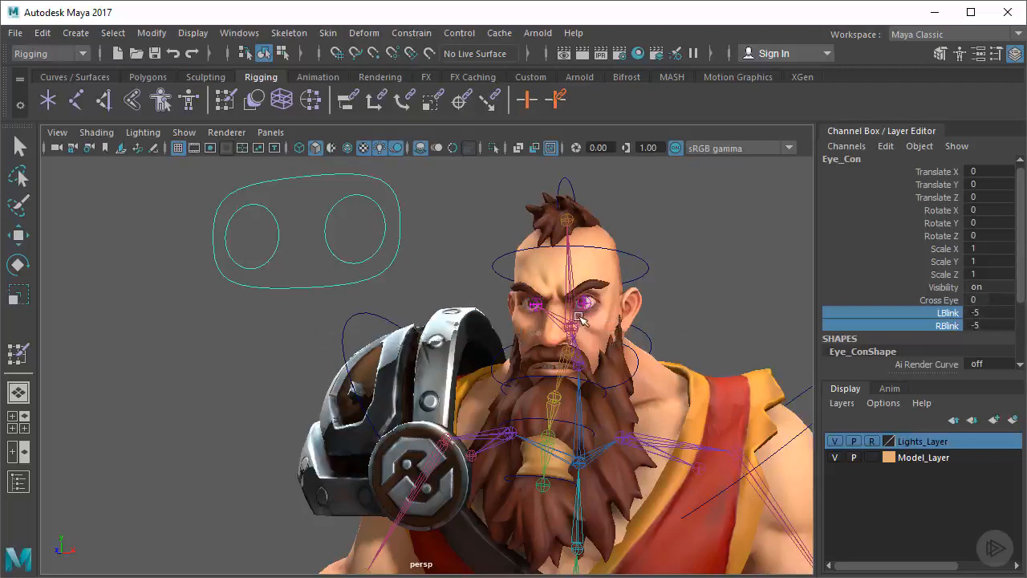